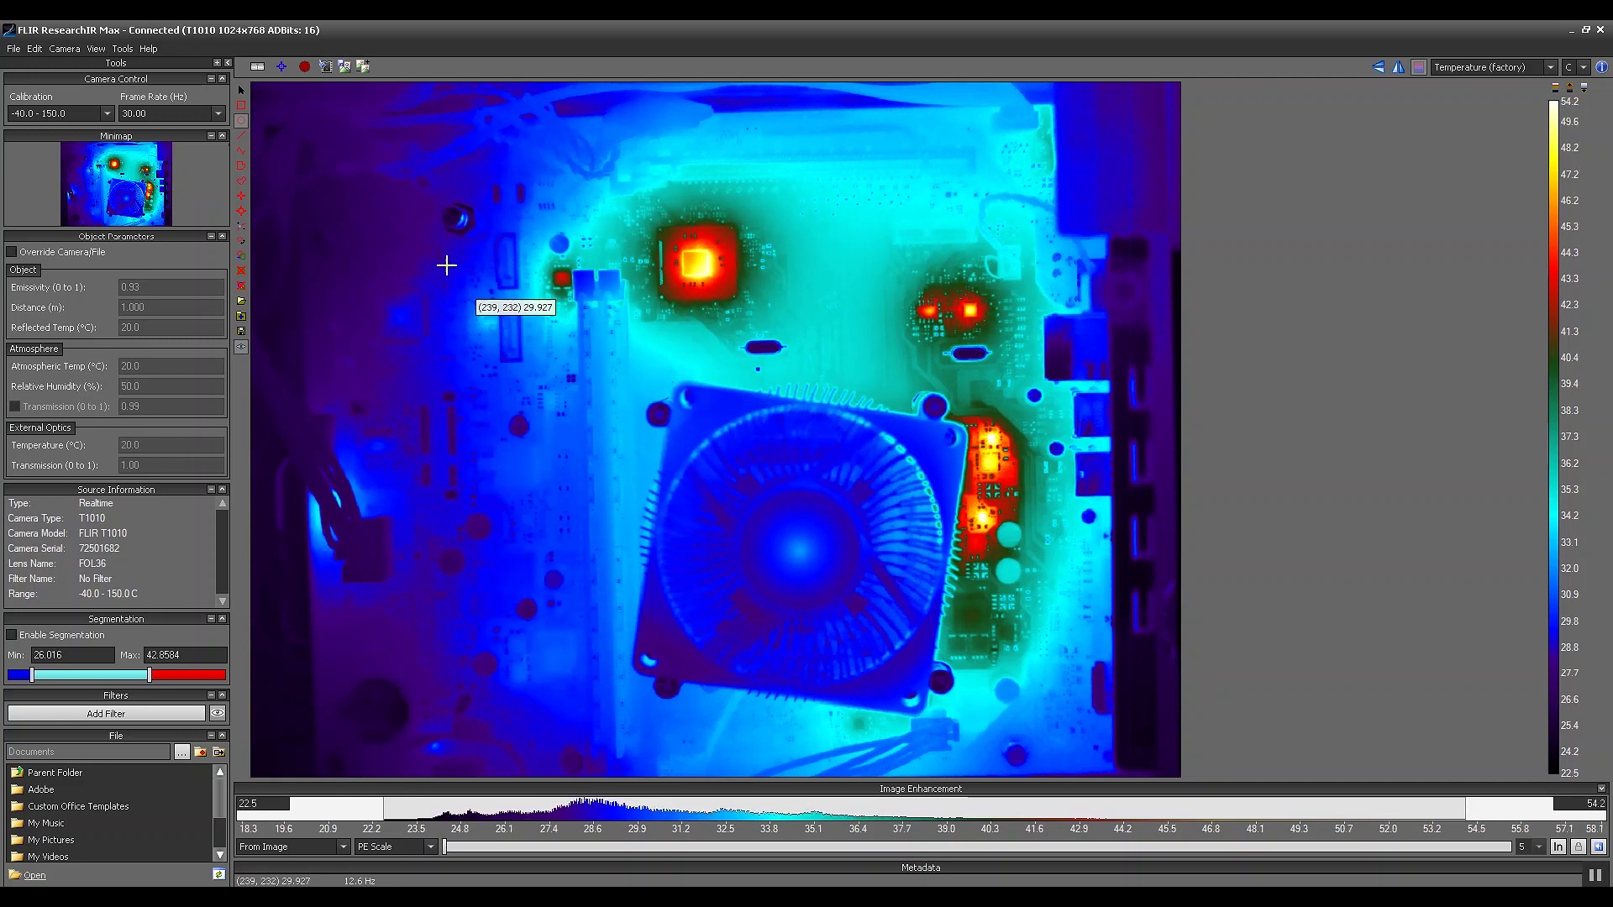
Look through the Camera menu without changes, then display the View > Palette list
click(74, 53)
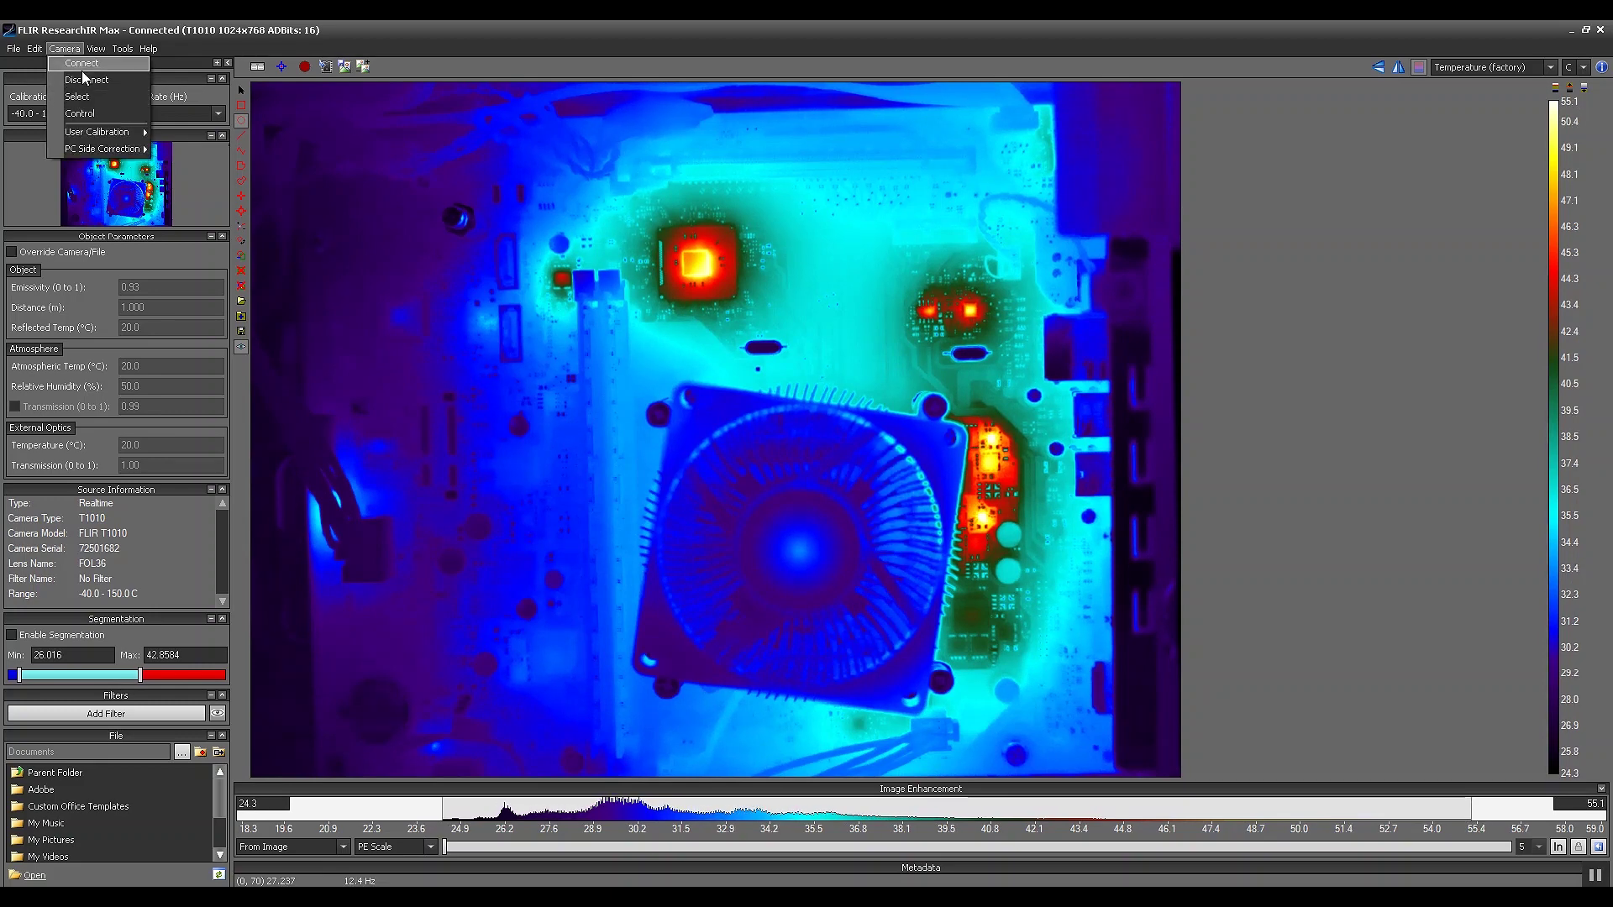
click(1253, 435)
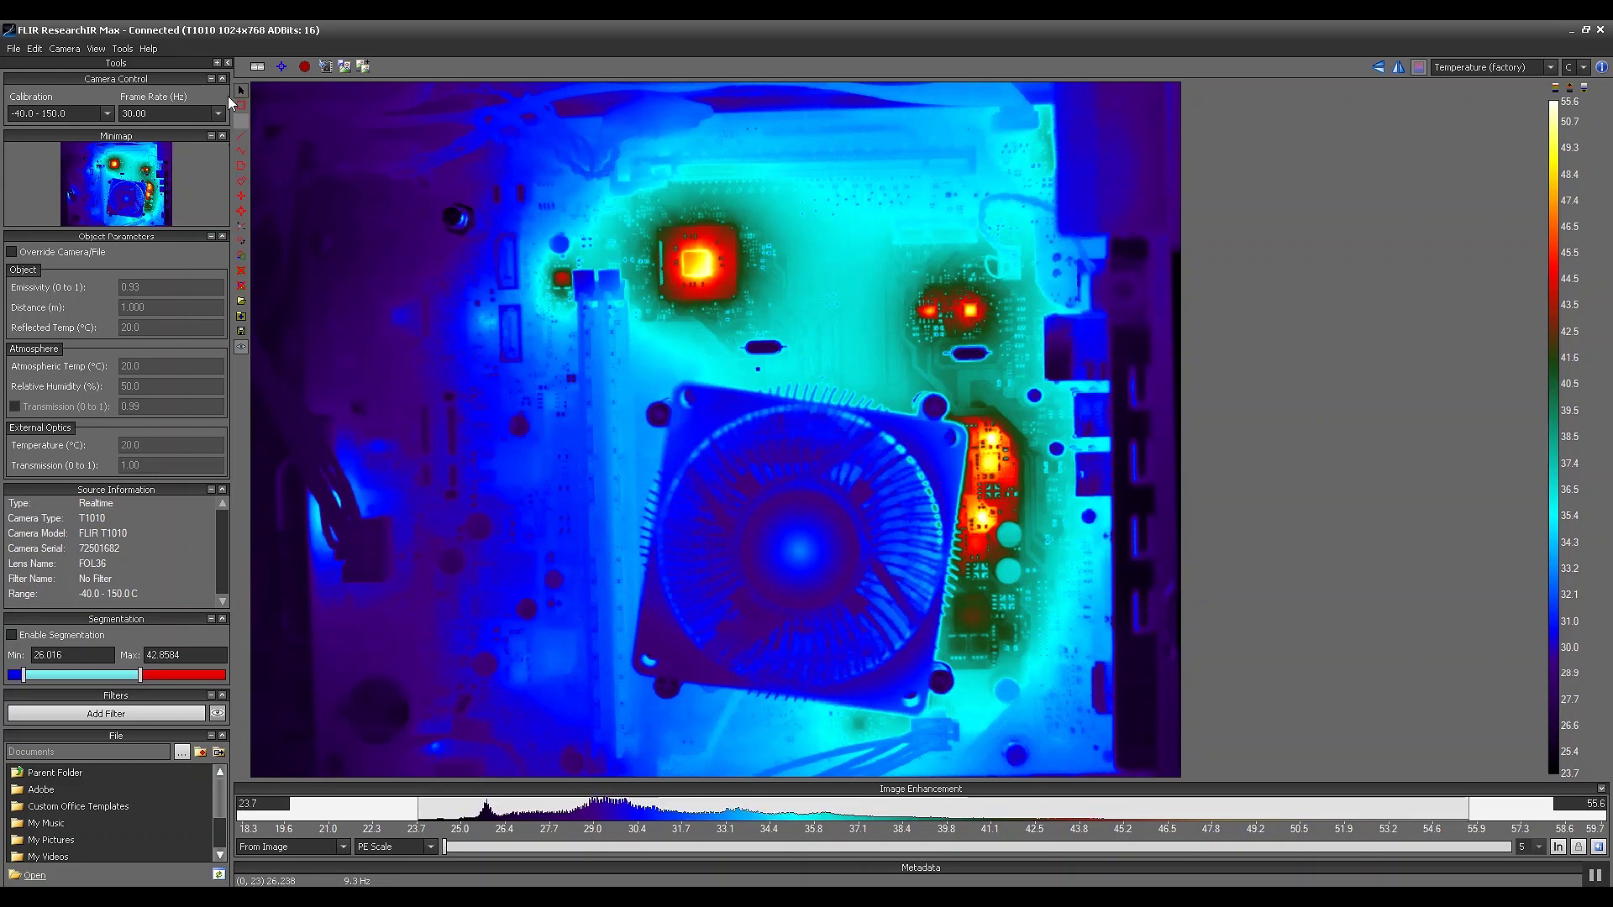
click(96, 48)
mouse_move(113, 84)
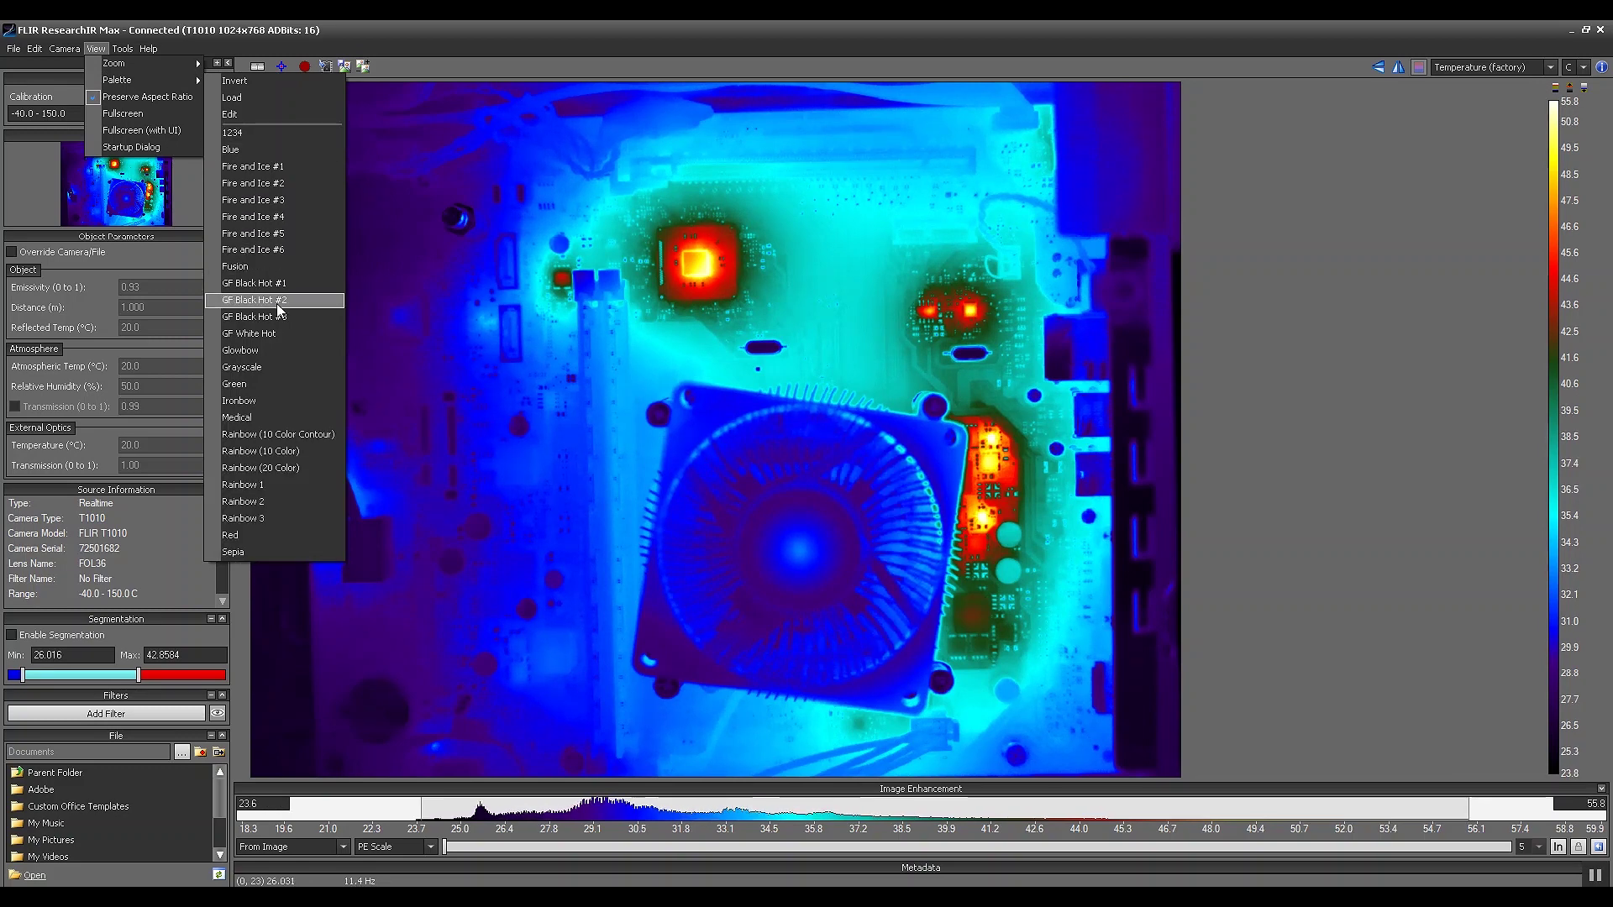
Apply the Ironbow palette, then back out to the original blue-to-red palette
click(274, 403)
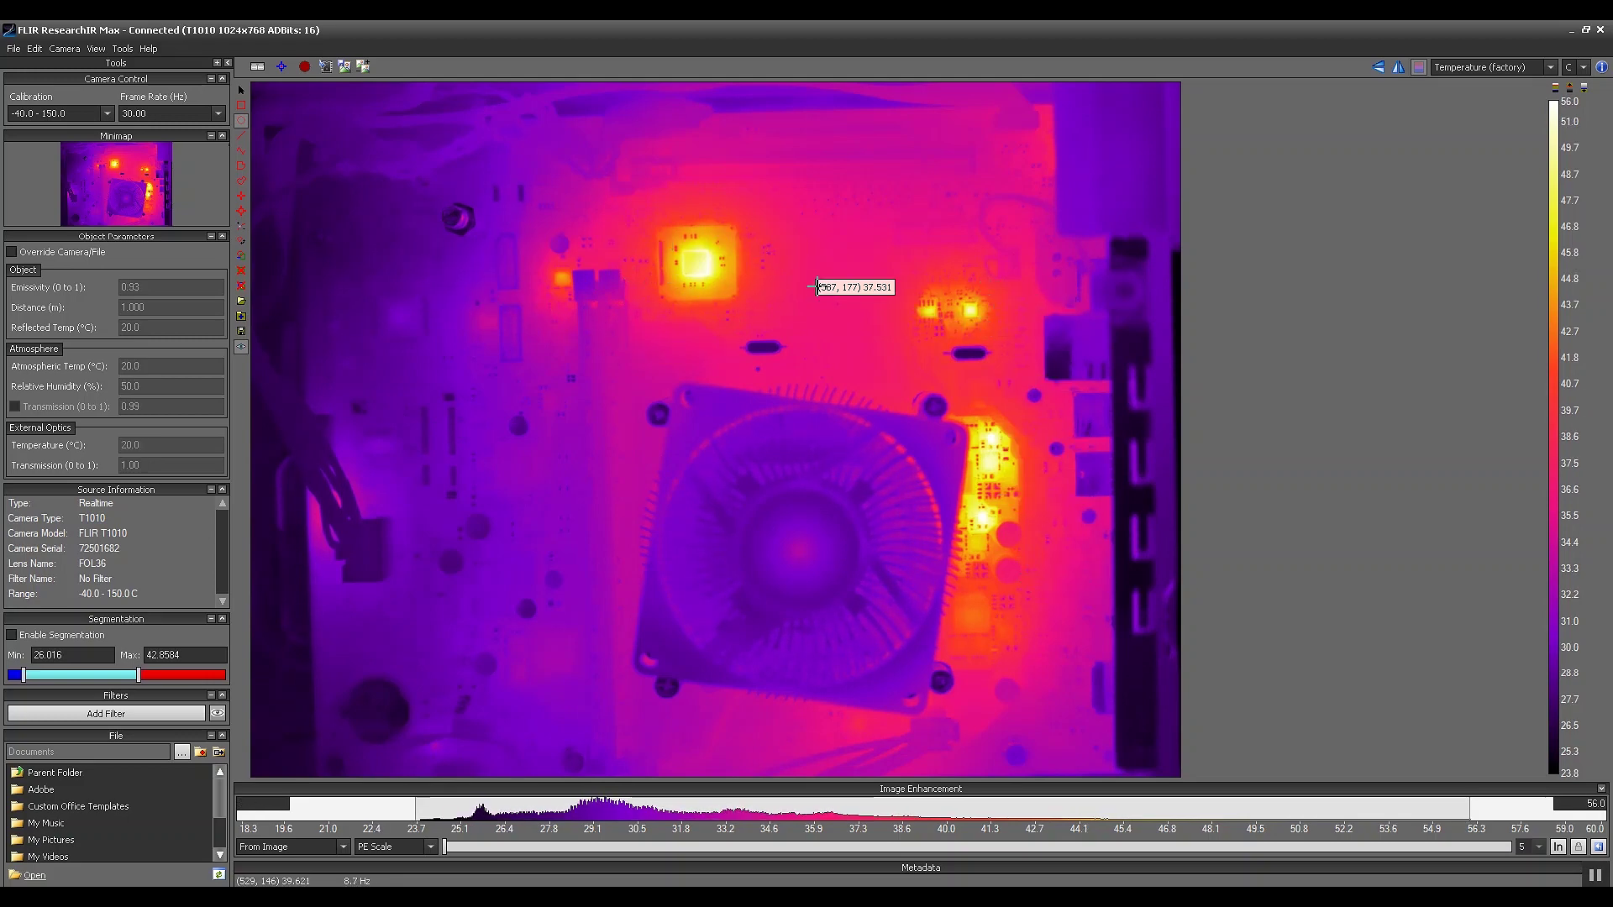
click(96, 50)
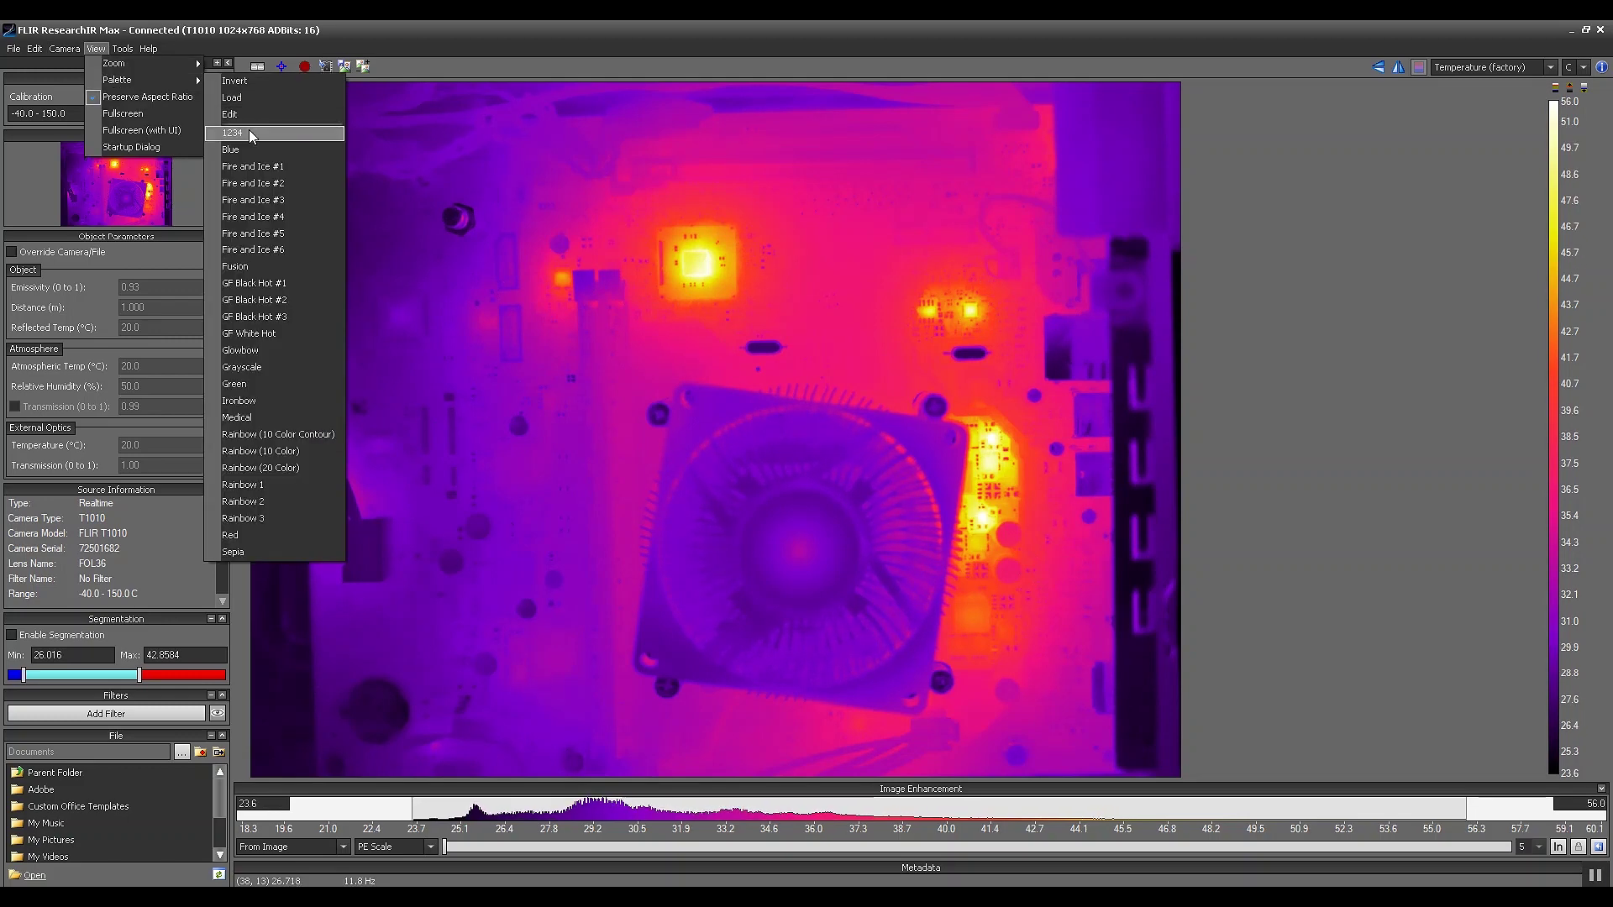
key(Escape)
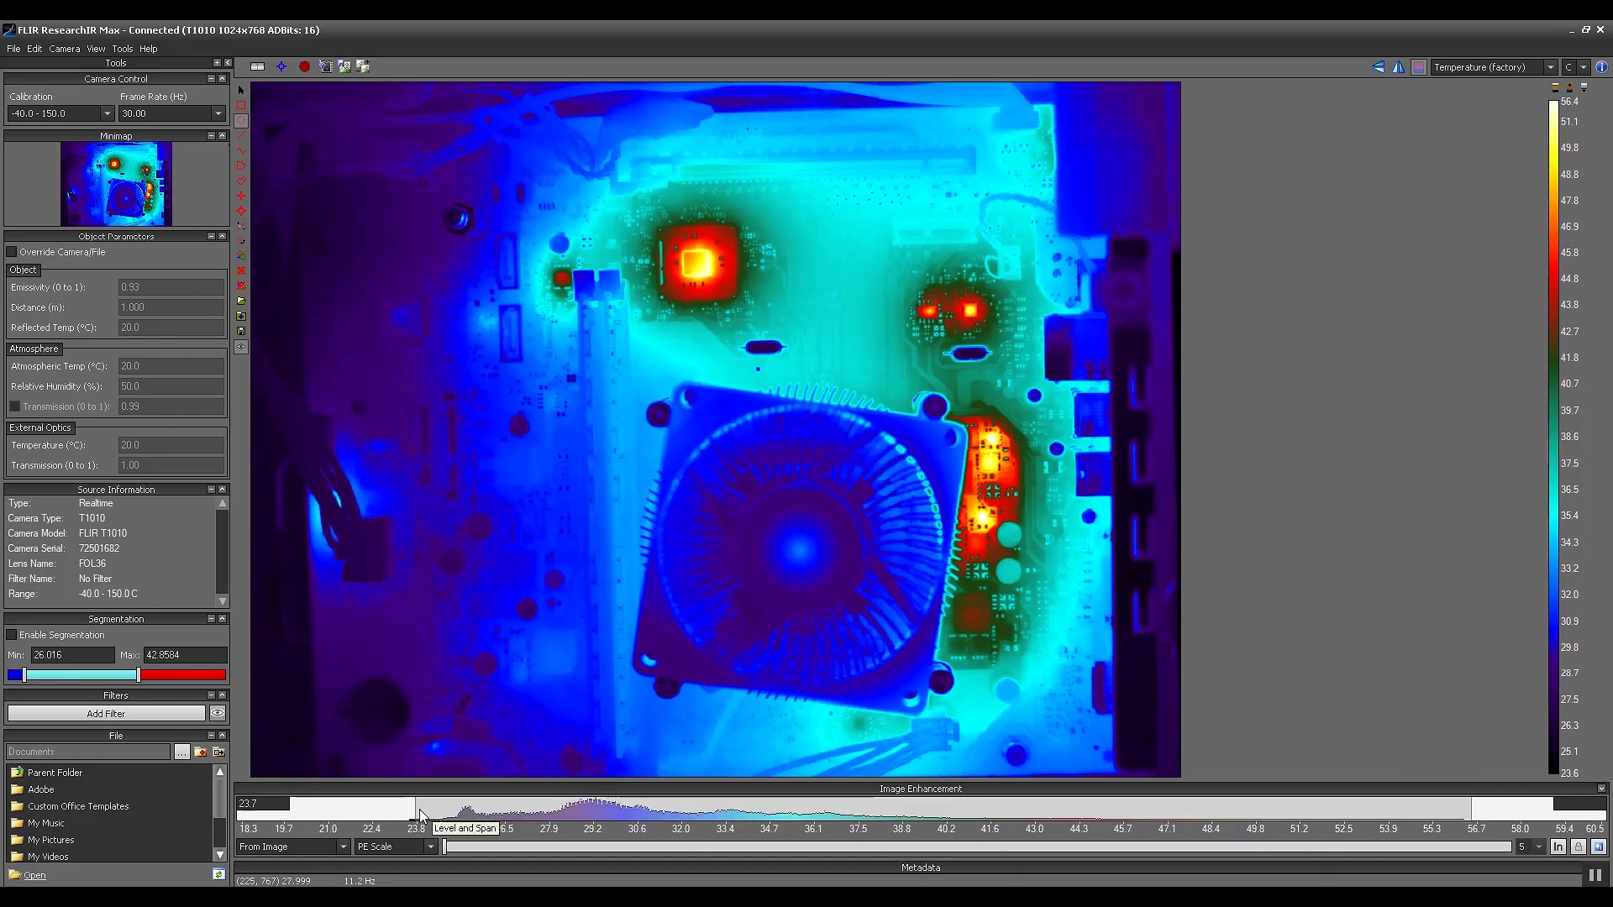
Drag the histogram min and max handles so the scale spans about 27.7–51.0 °C
drag(420, 813, 546, 815)
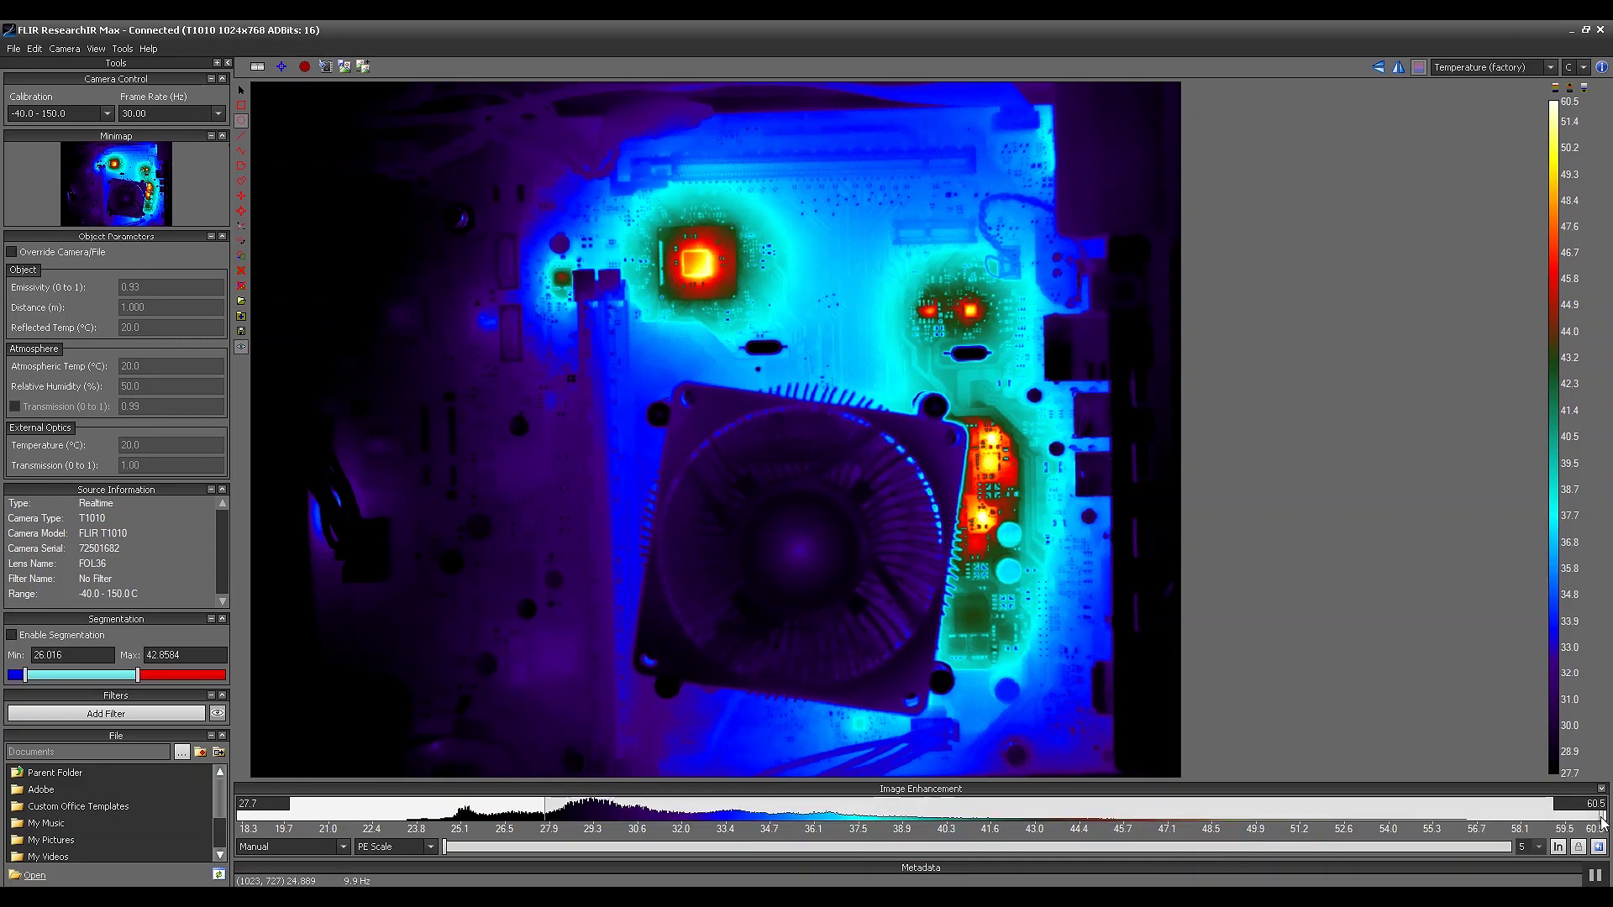
drag(1603, 821, 1291, 819)
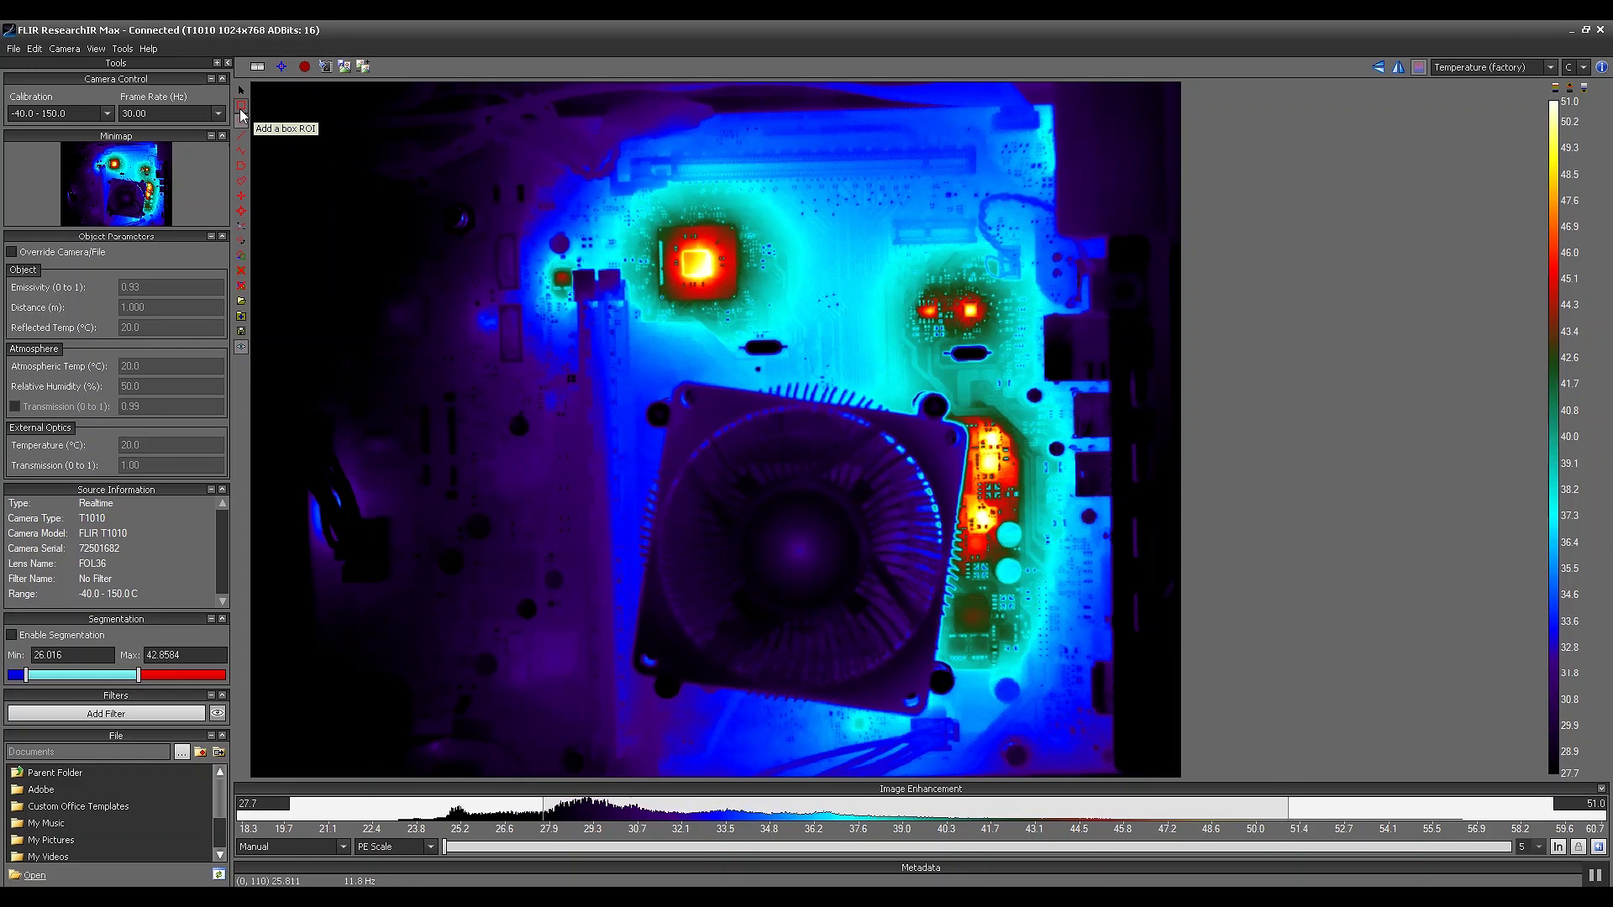
Draw a box ROI (Box 1) around the hottest chip at the top of the board
click(241, 120)
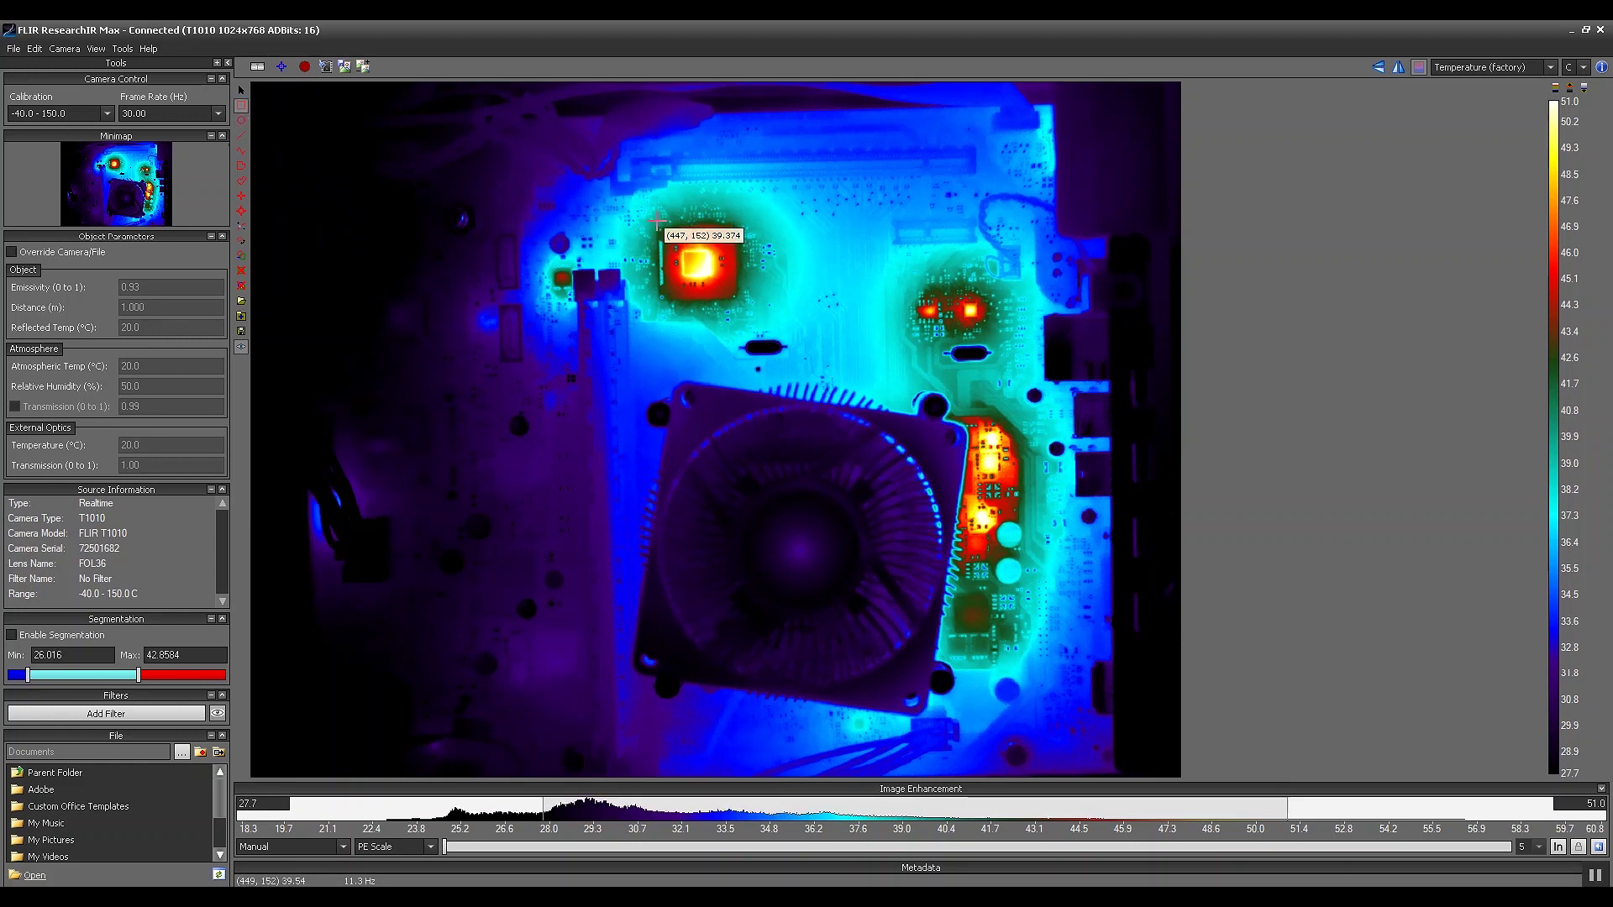
drag(657, 227, 737, 301)
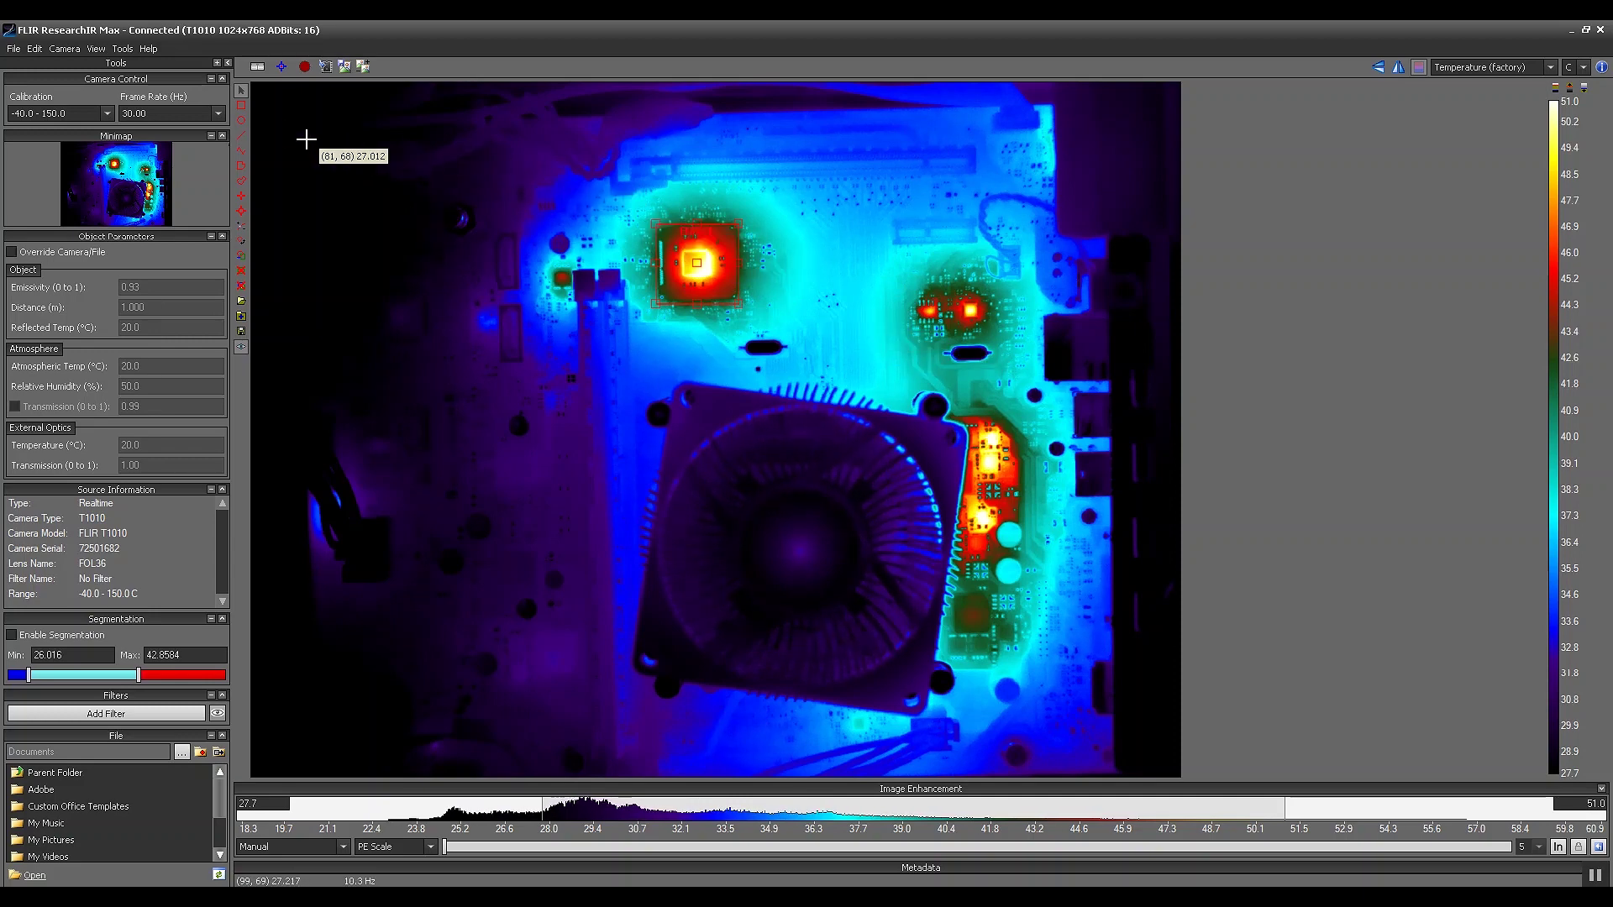
click(257, 69)
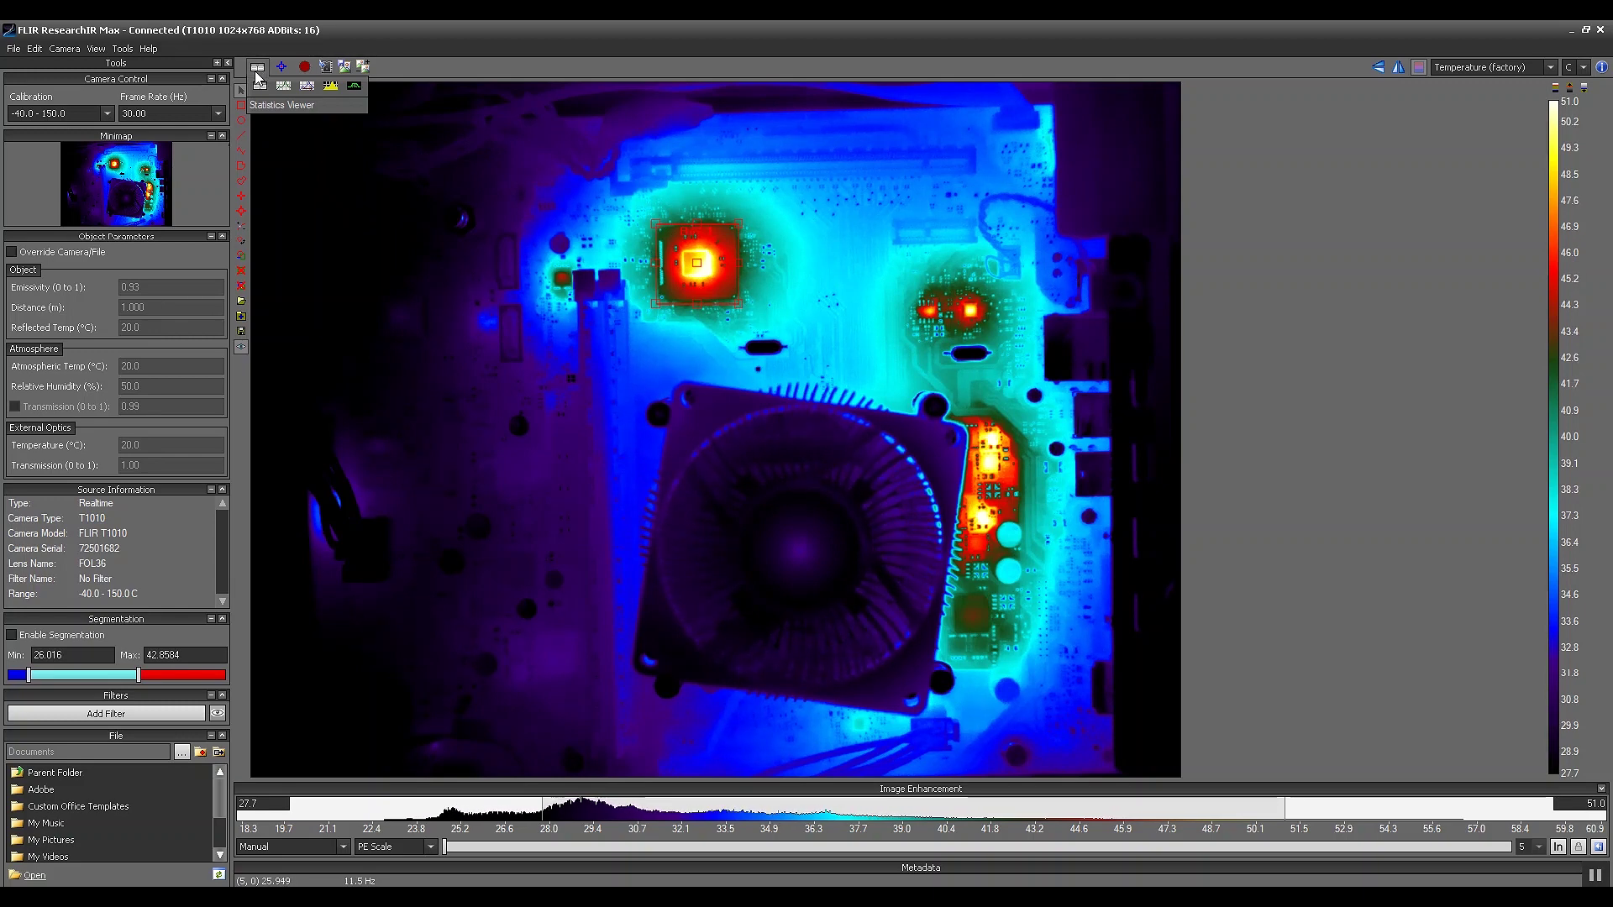
click(261, 84)
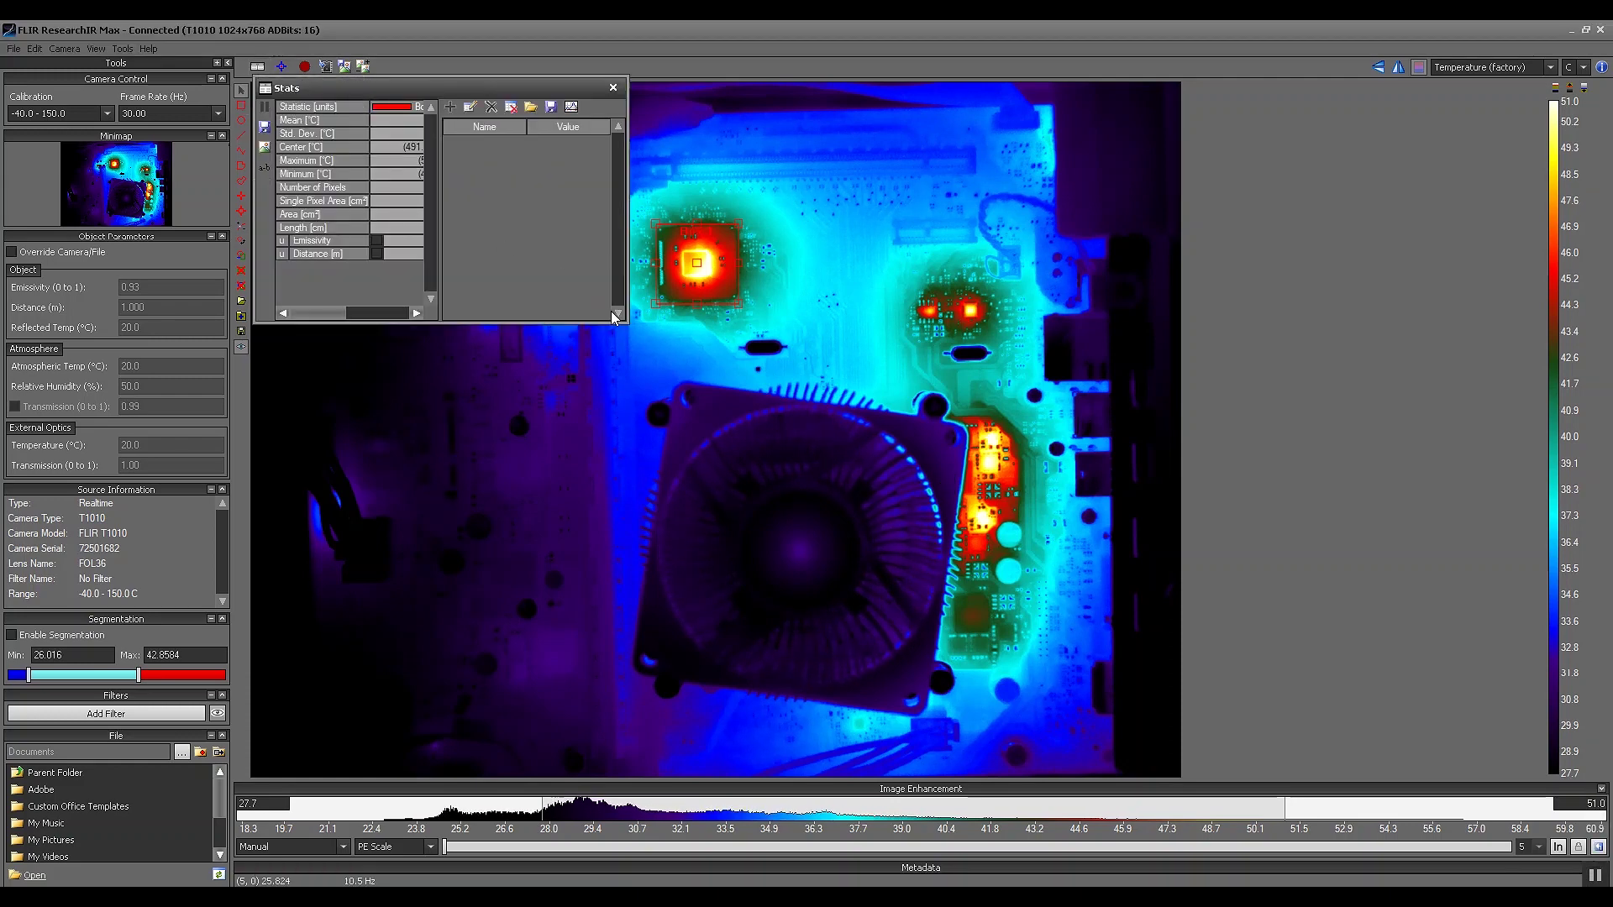
drag(625, 322, 768, 402)
drag(486, 95, 521, 163)
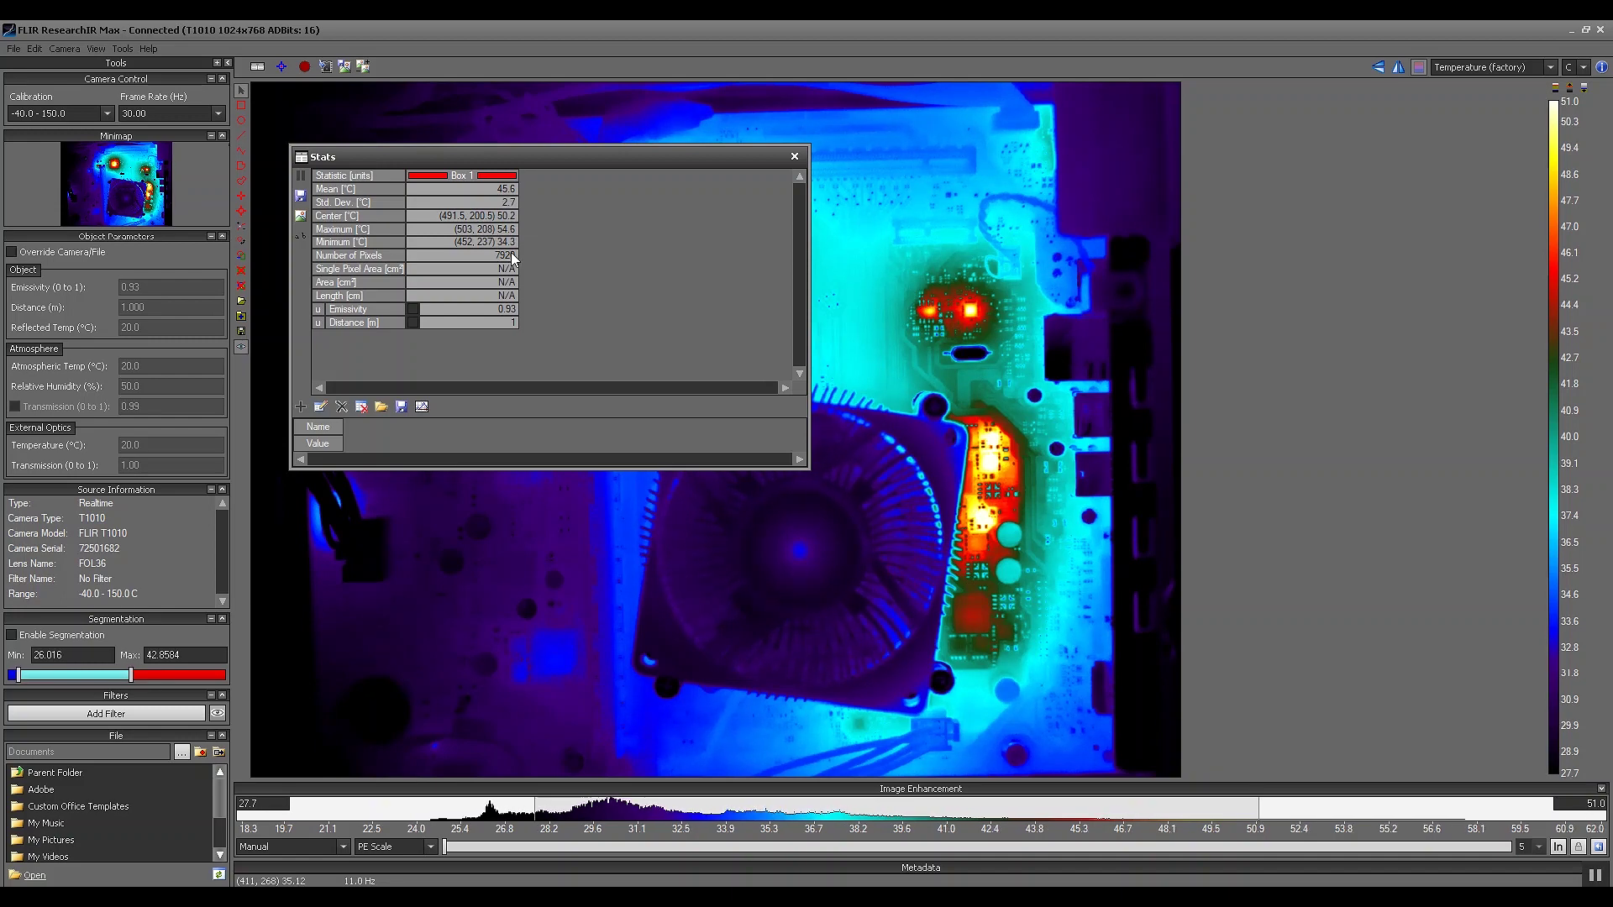
click(795, 159)
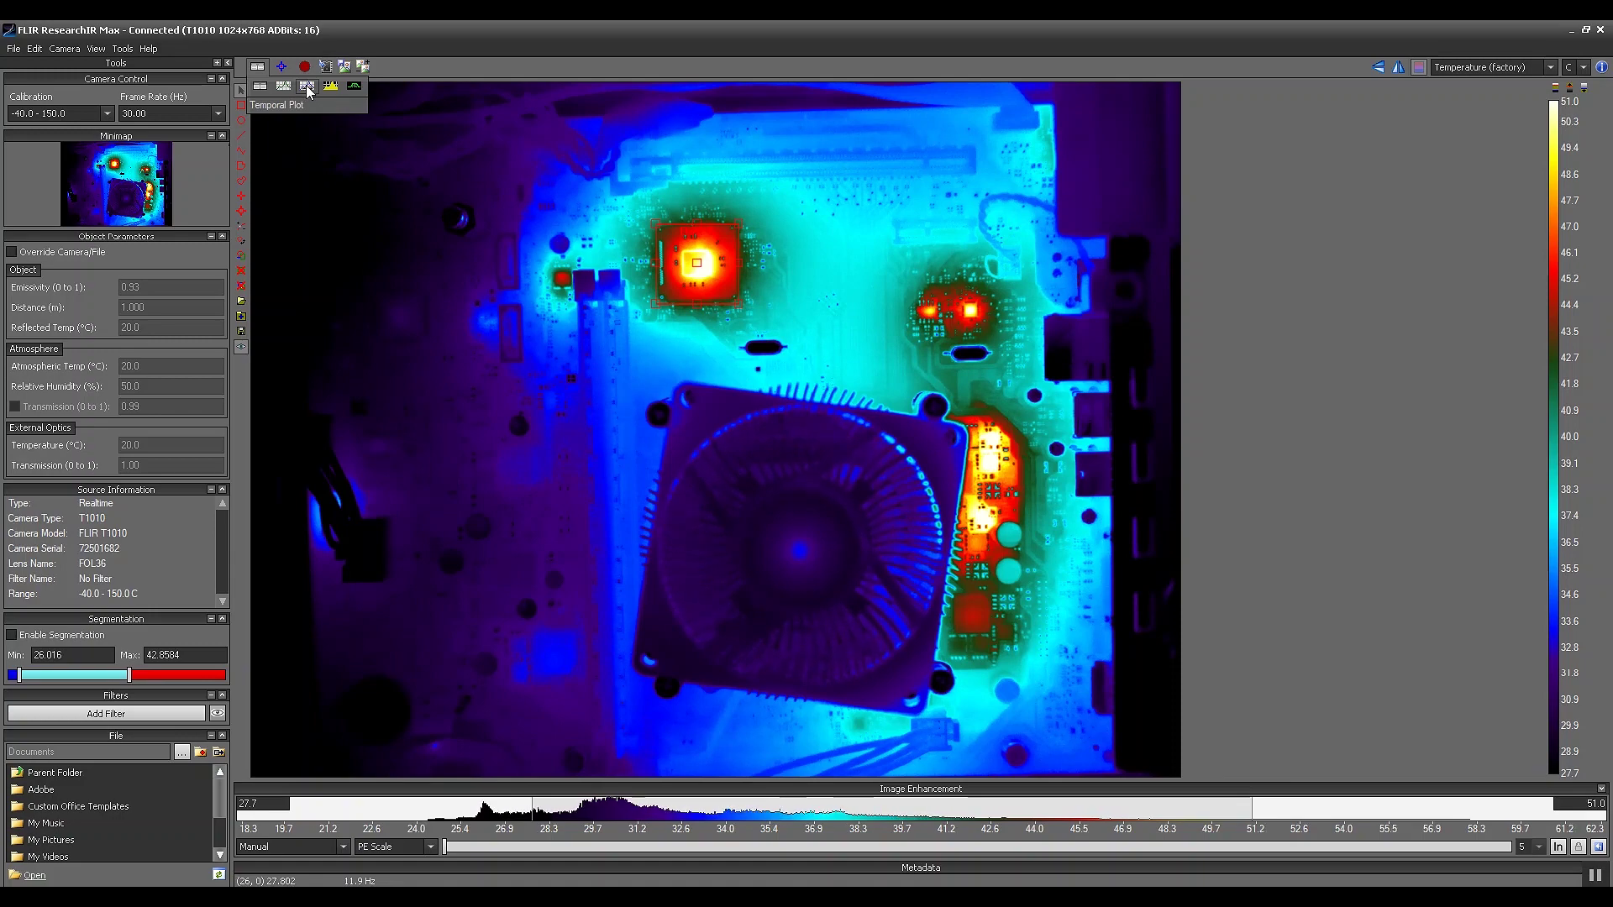
Add a Temporal Plot for Box 1, dock it right, and keep Mean [temp] as its statistic
click(306, 84)
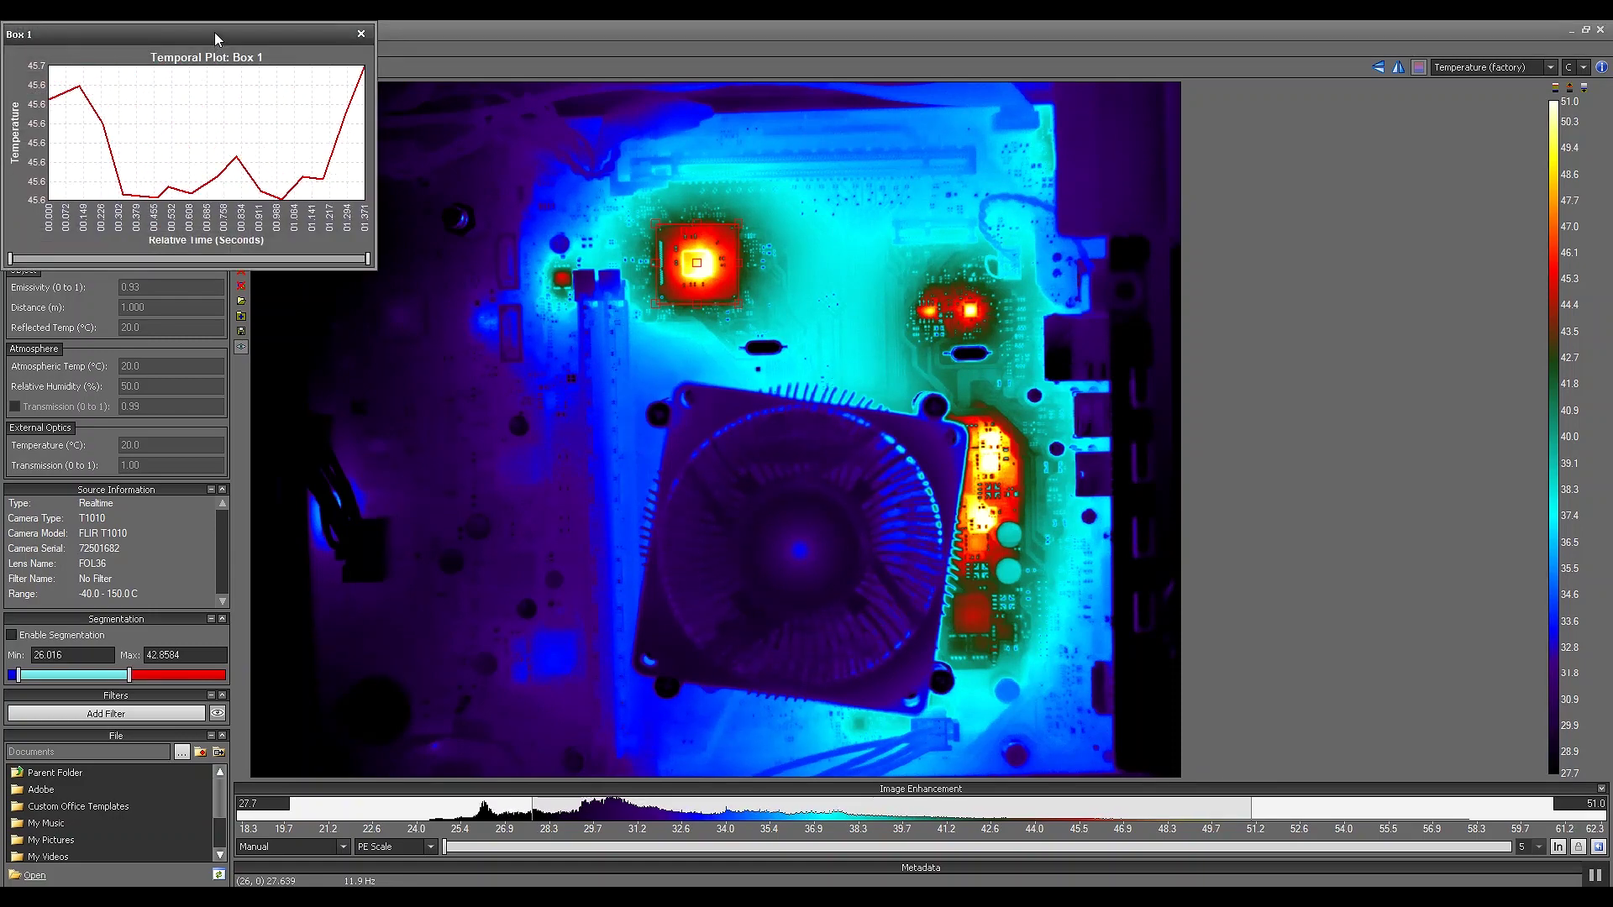
drag(214, 32, 942, 486)
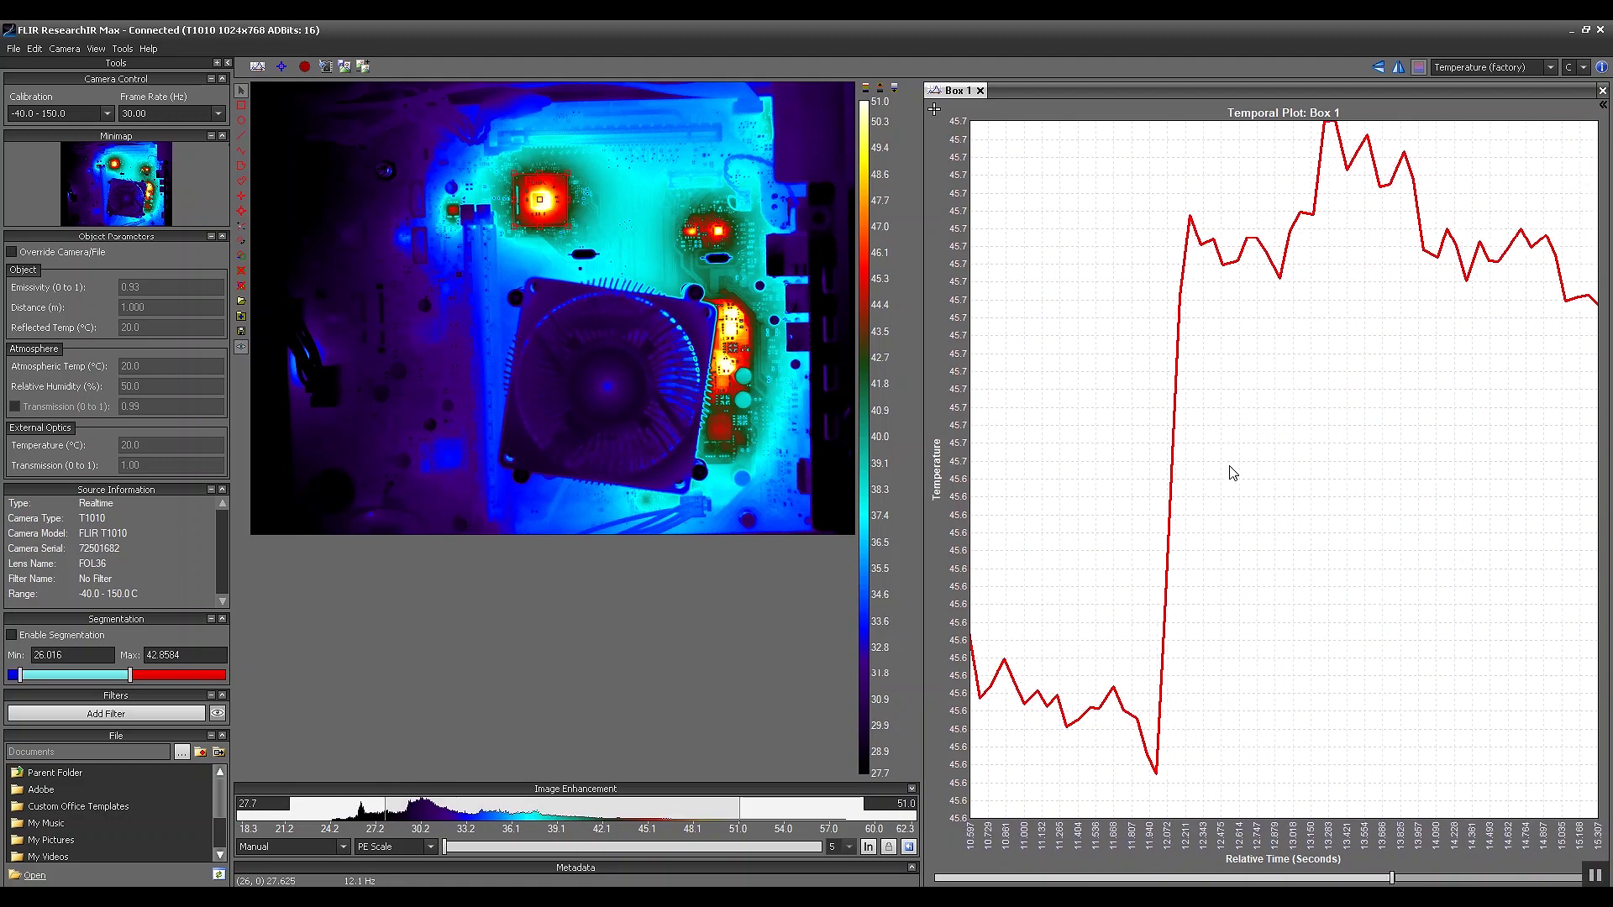
click(1603, 107)
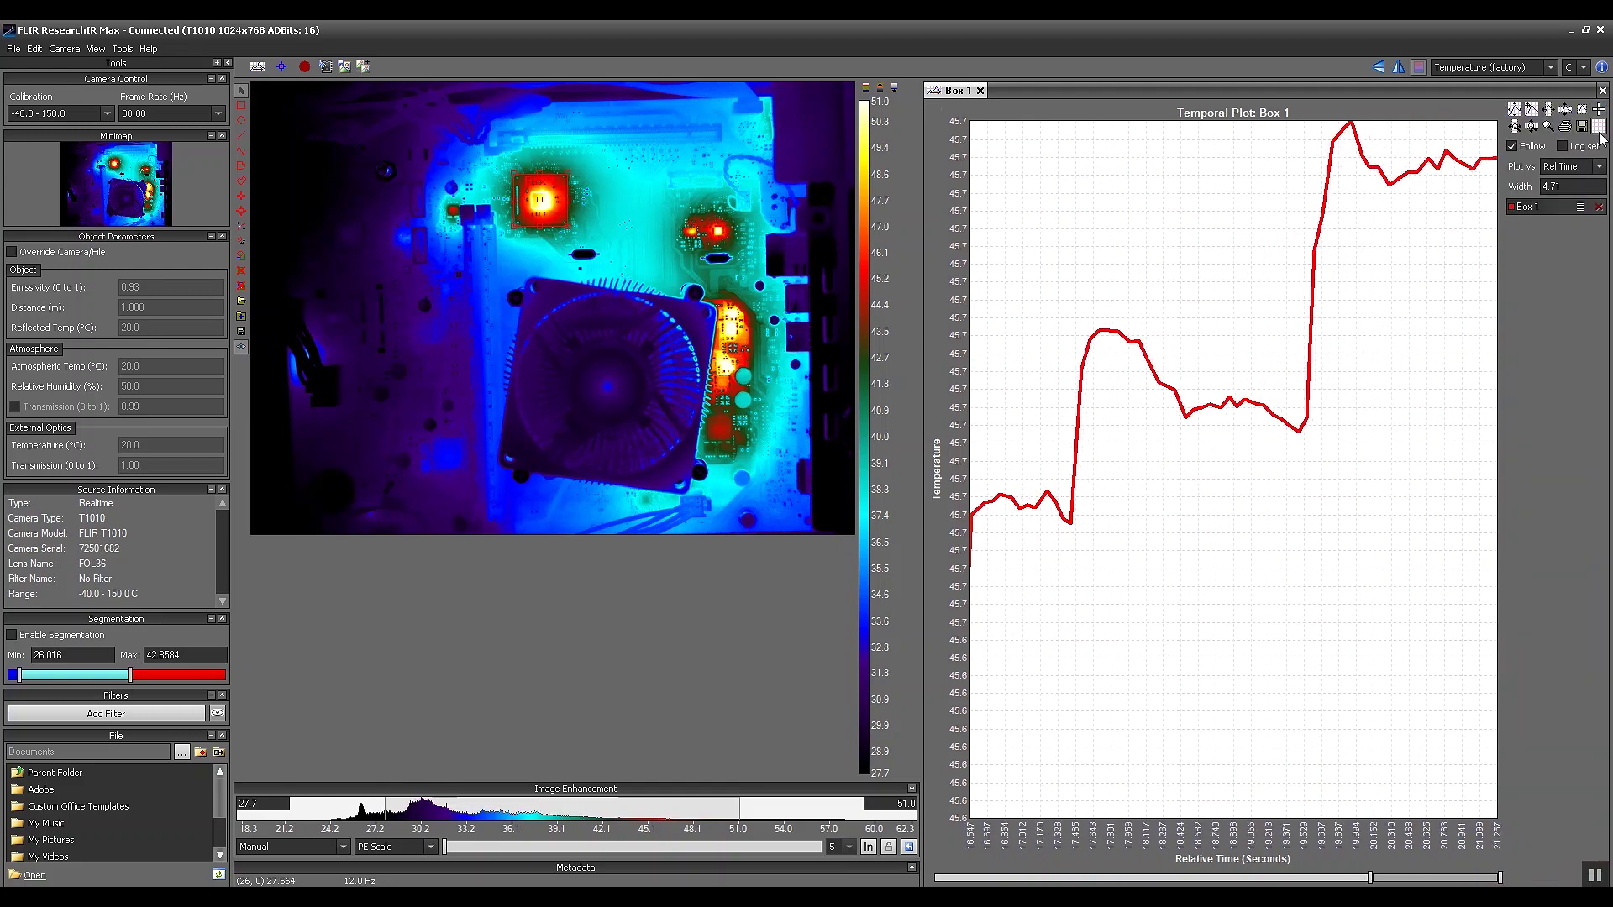
click(1541, 208)
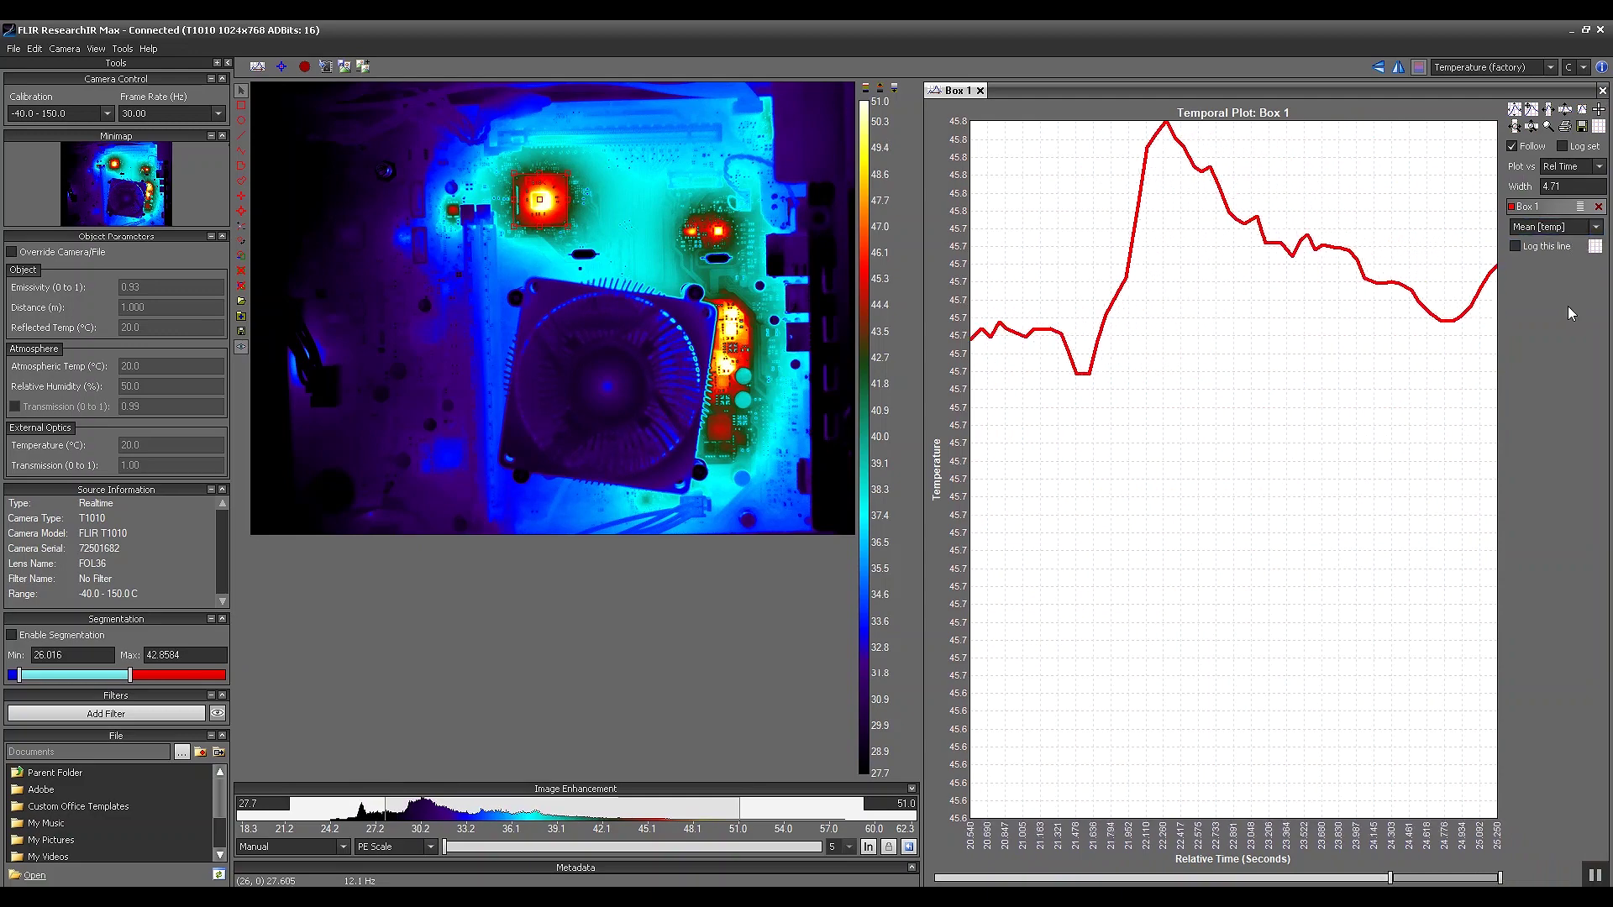
click(1542, 228)
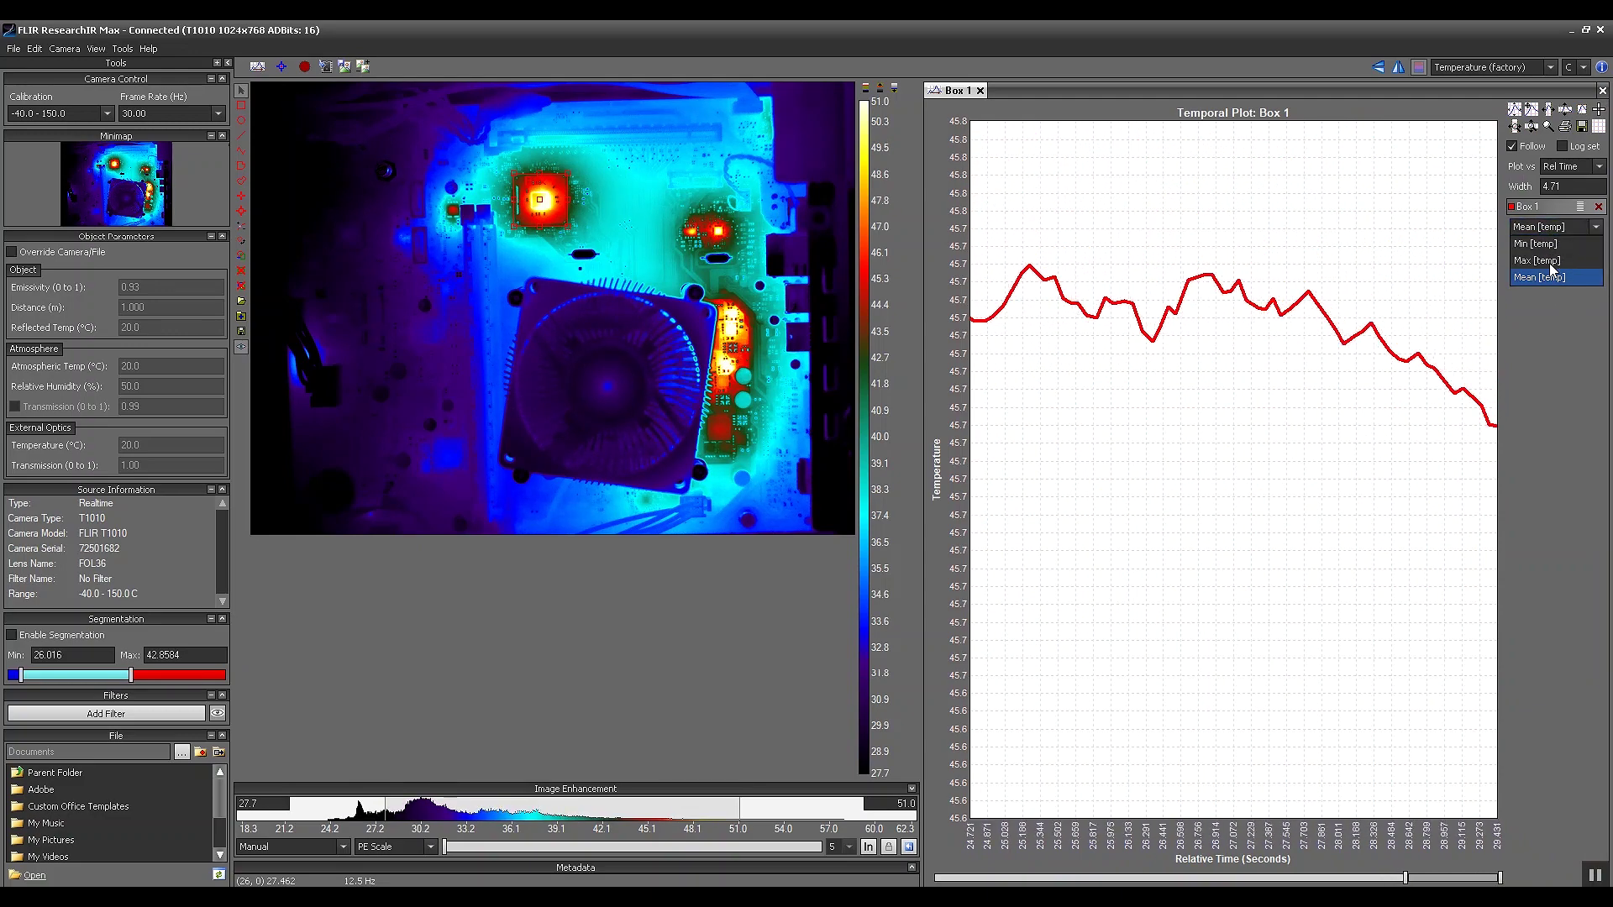
click(1552, 388)
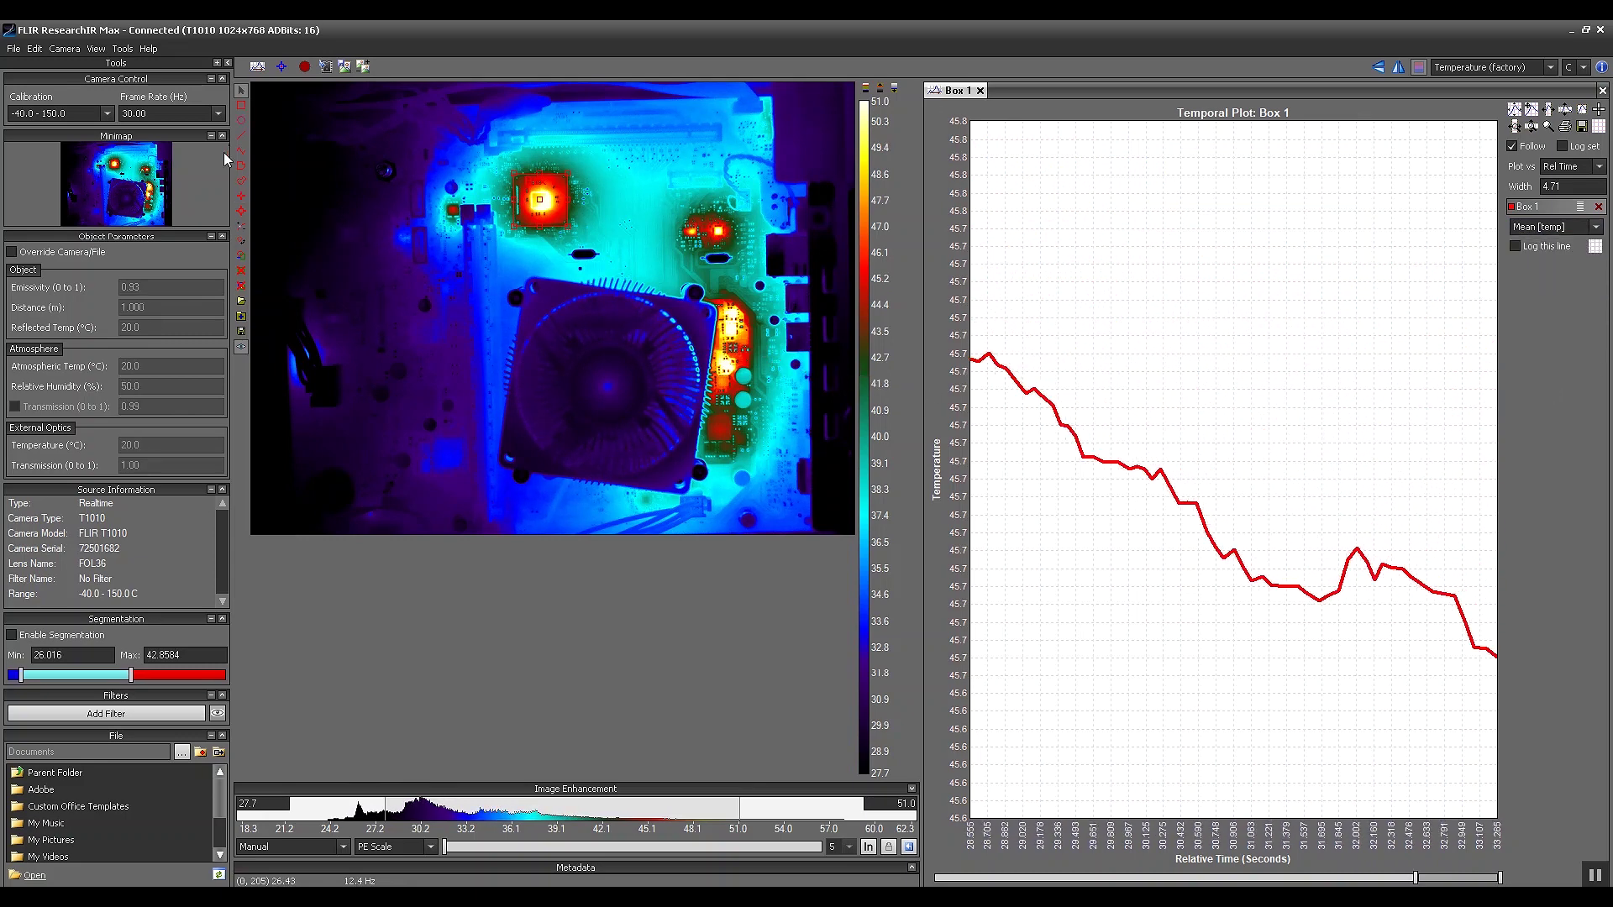
Draw a Box 2 region over the fan heatsink and add a Temporal Plot for it
click(242, 109)
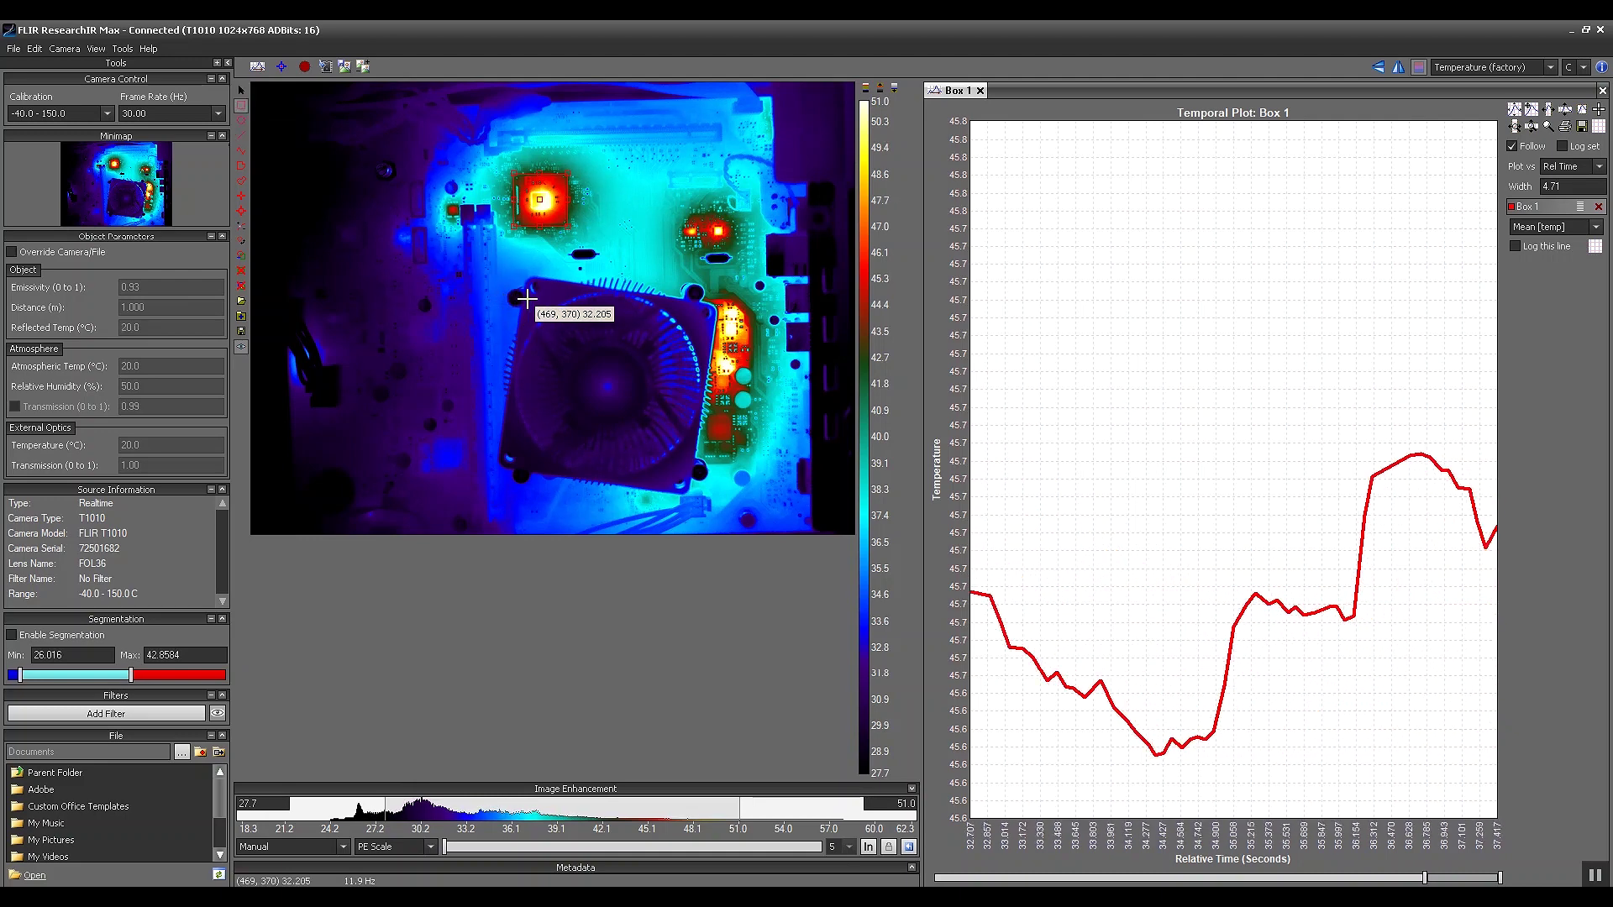
drag(522, 298, 693, 473)
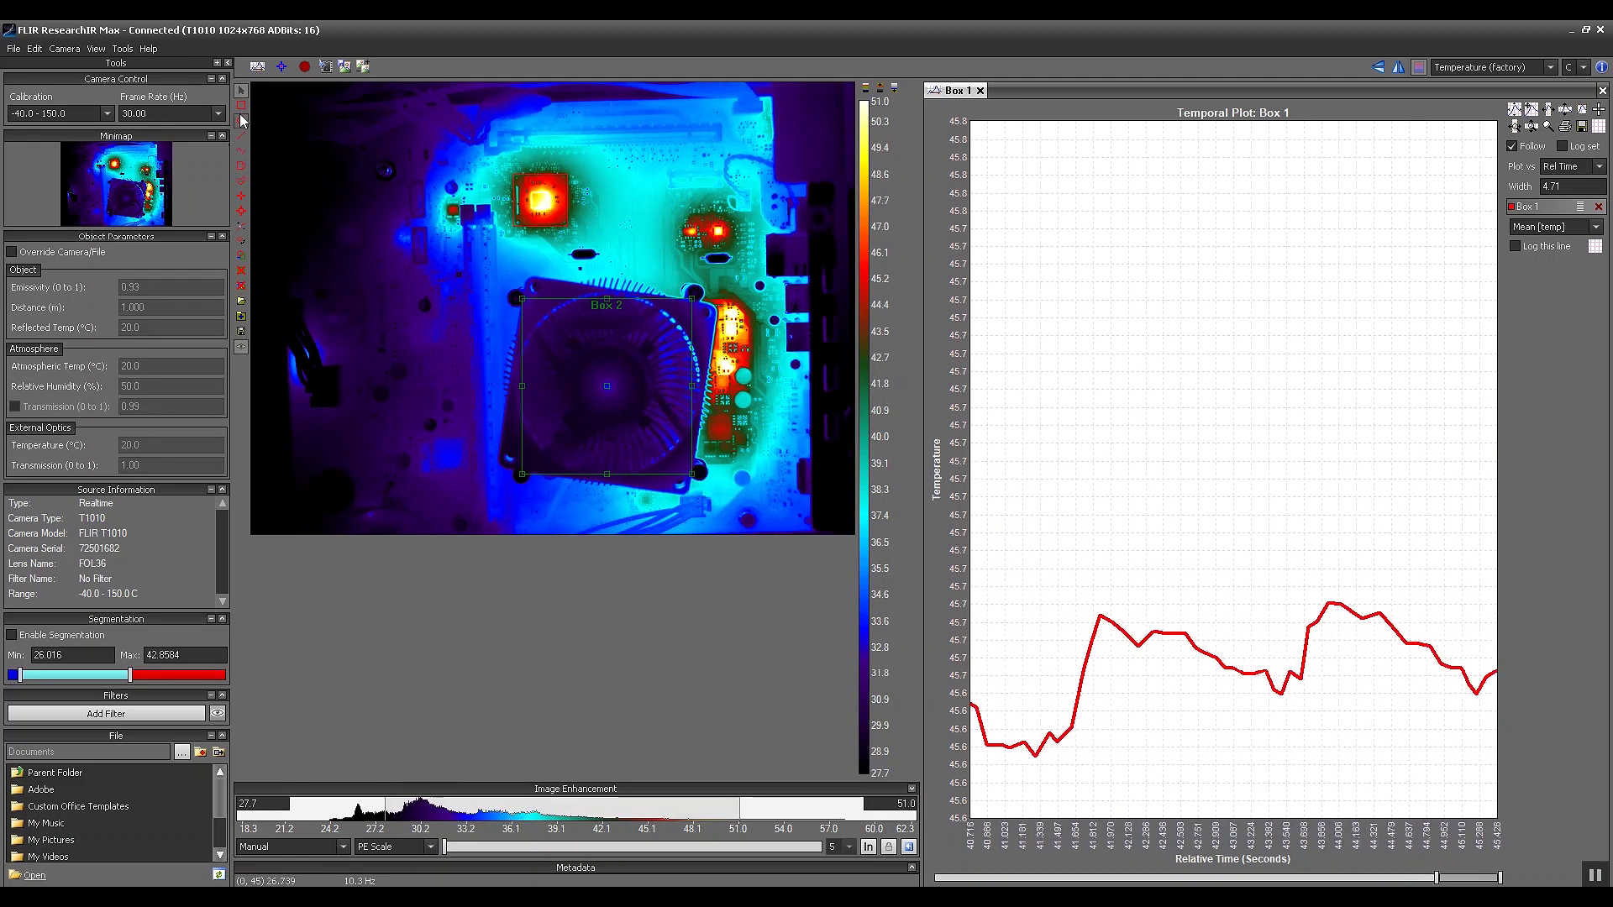
click(257, 66)
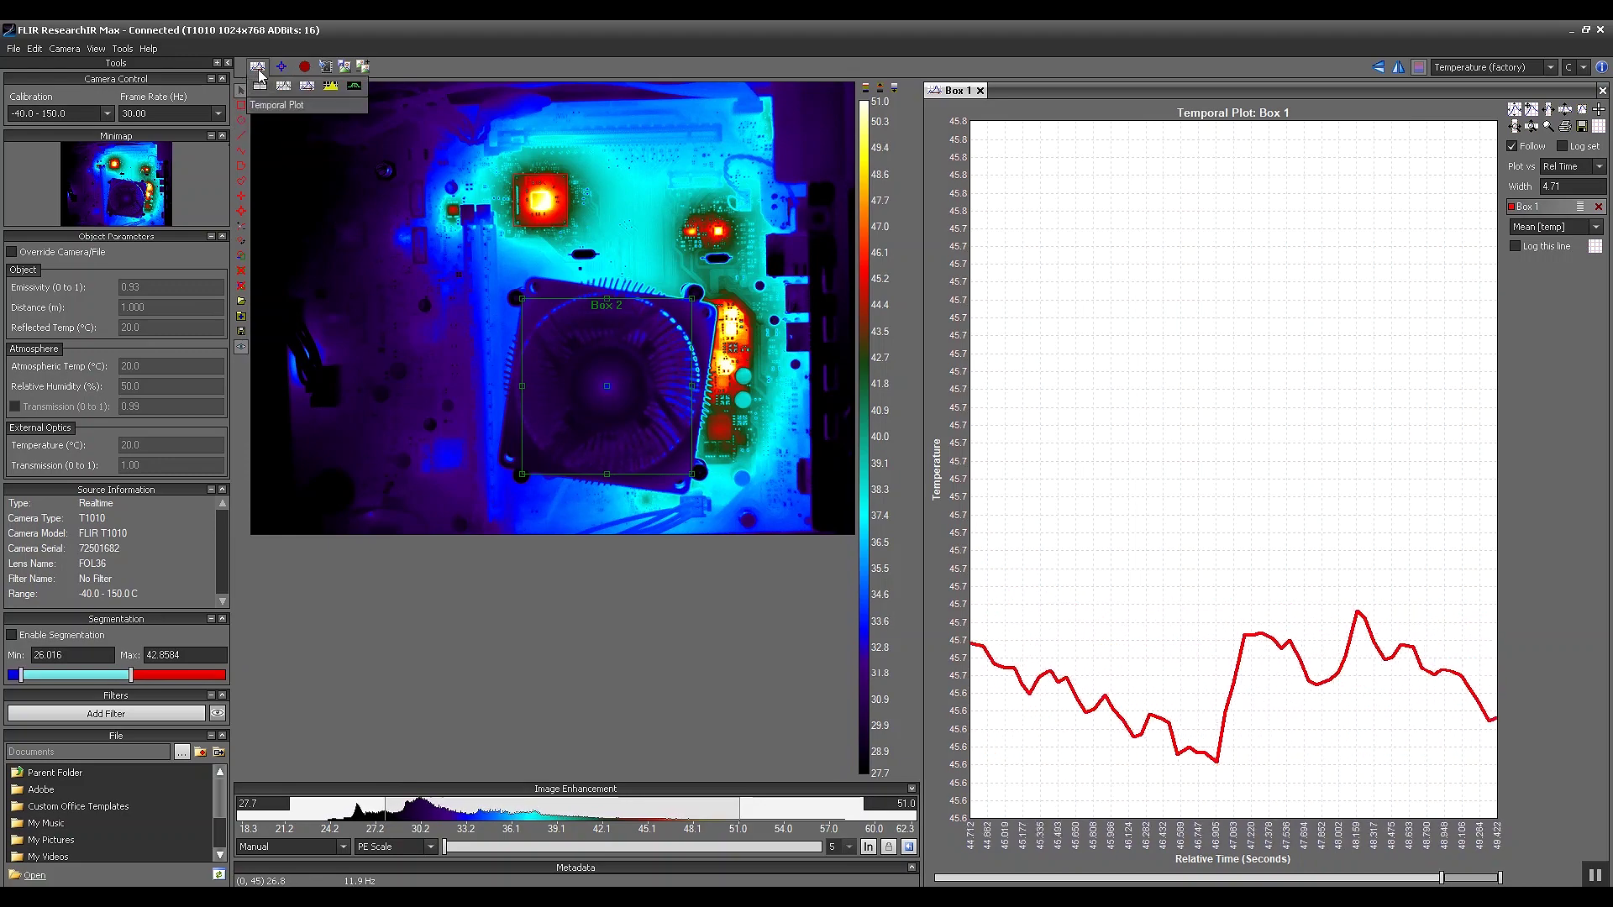
click(259, 69)
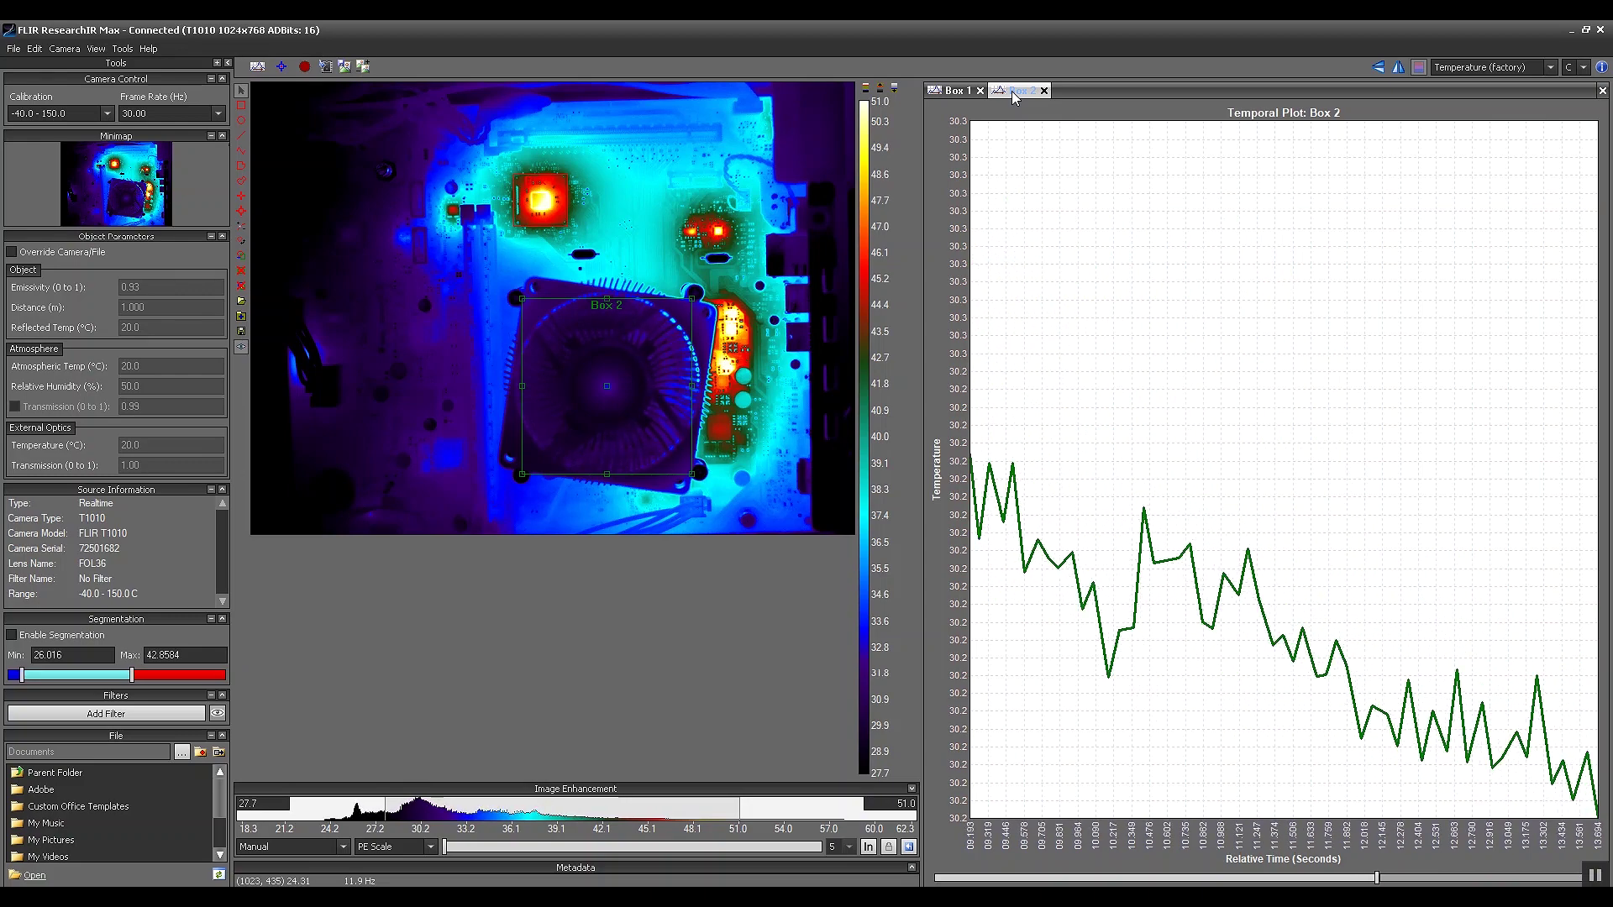
Merge the Box 2 plot into the Box 1 plot, then close the combined plot
drag(1011, 90, 1276, 496)
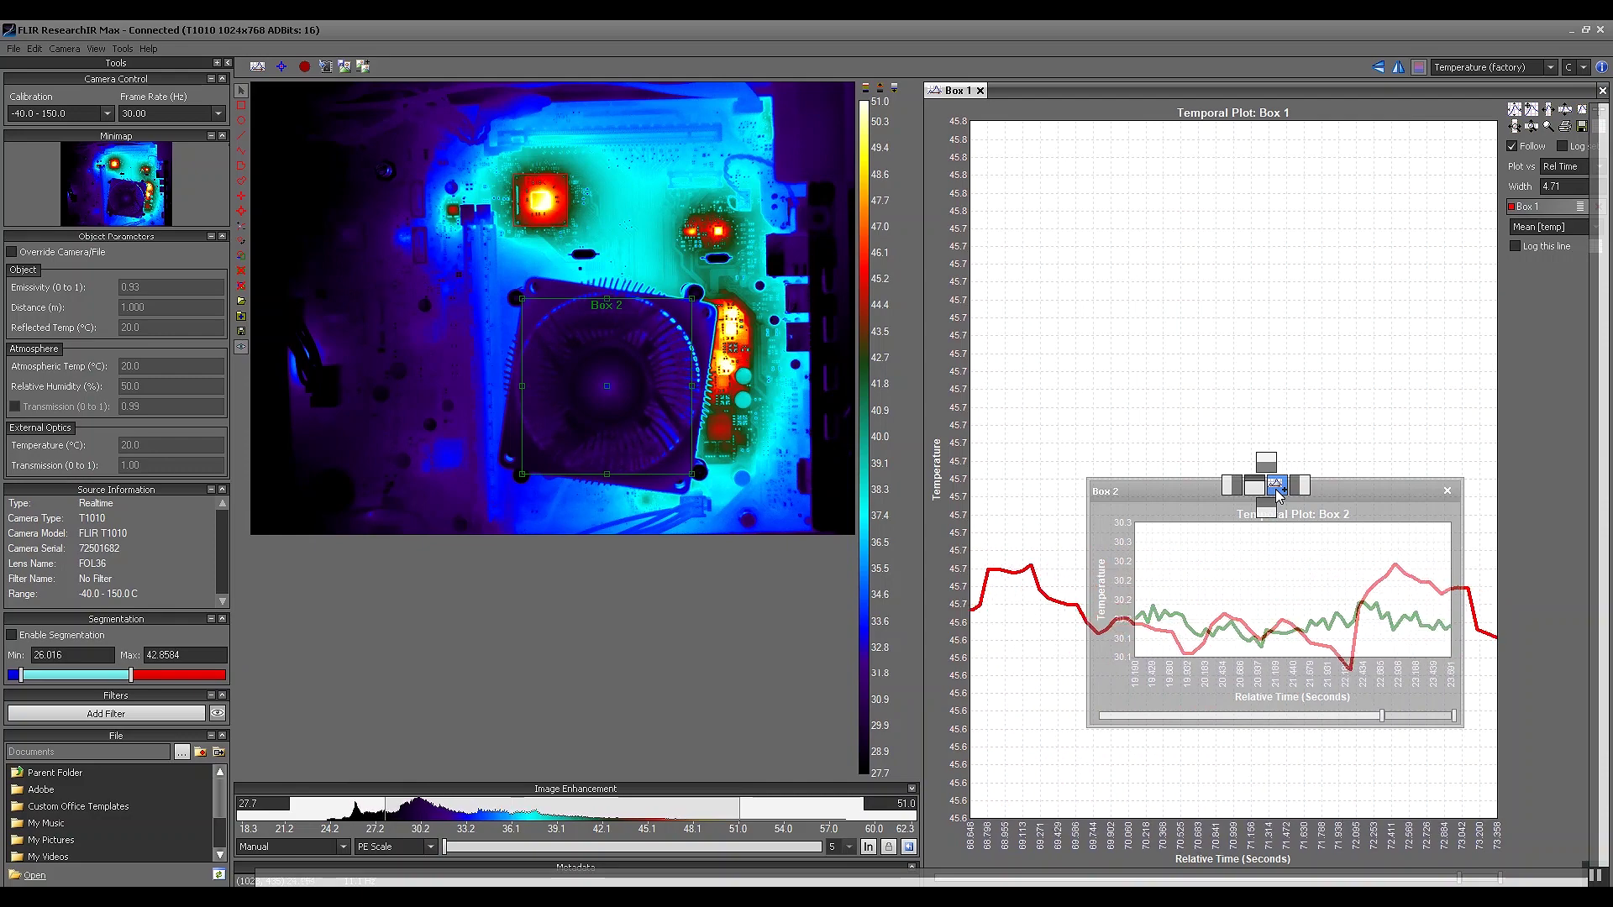
drag(1276, 487, 1277, 490)
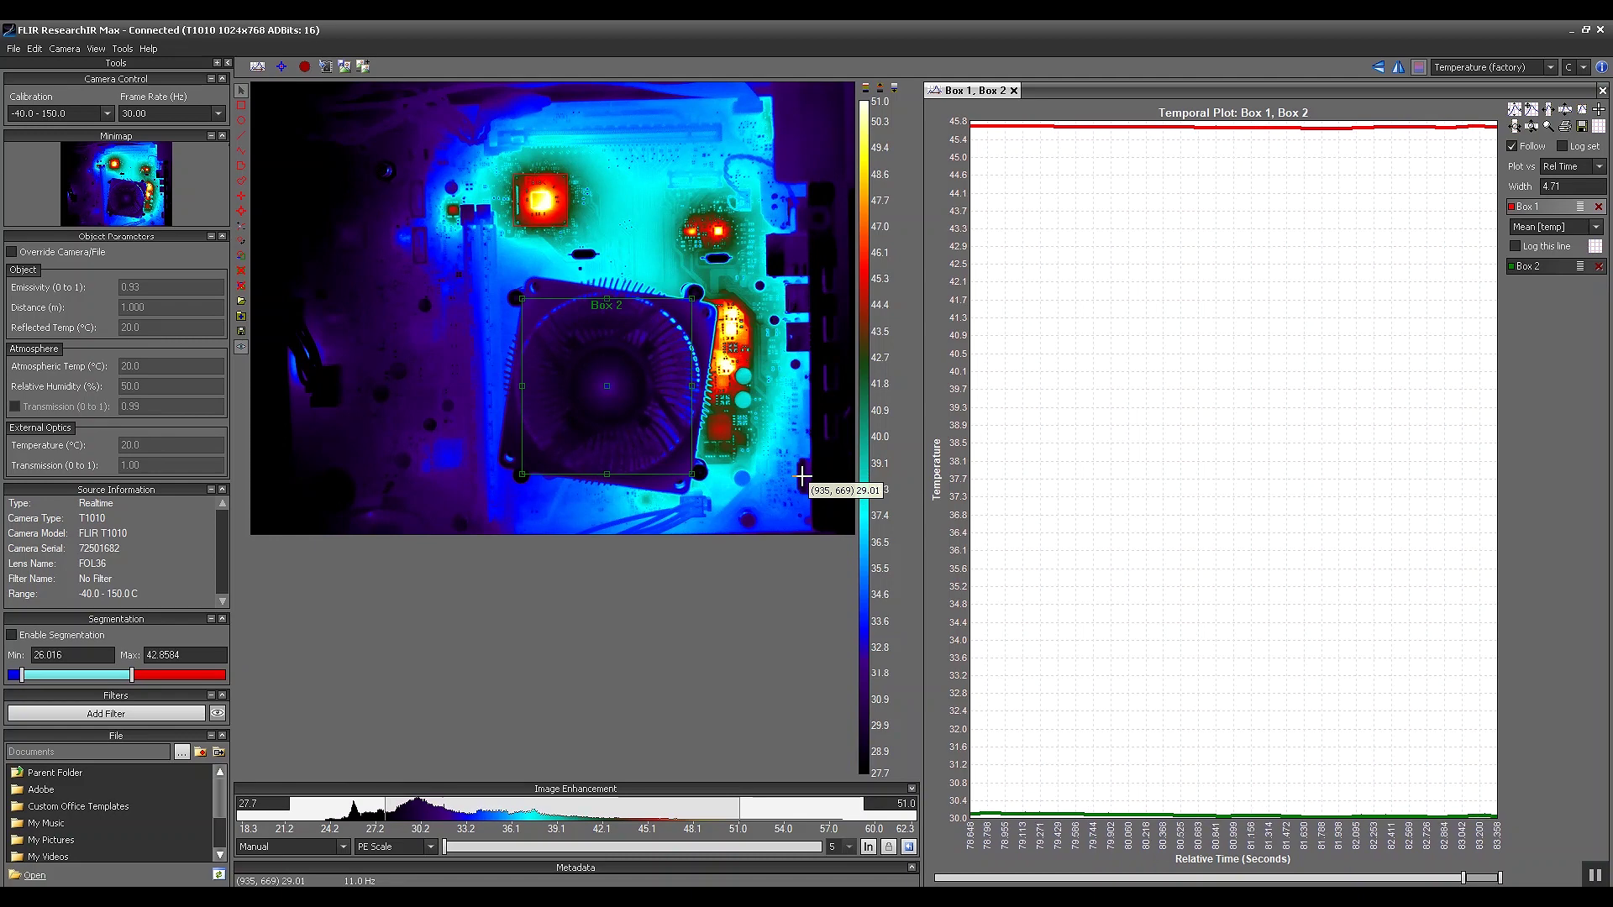
click(1015, 91)
Close the empty plot panel and leave the frame rate at 30.00
click(1602, 90)
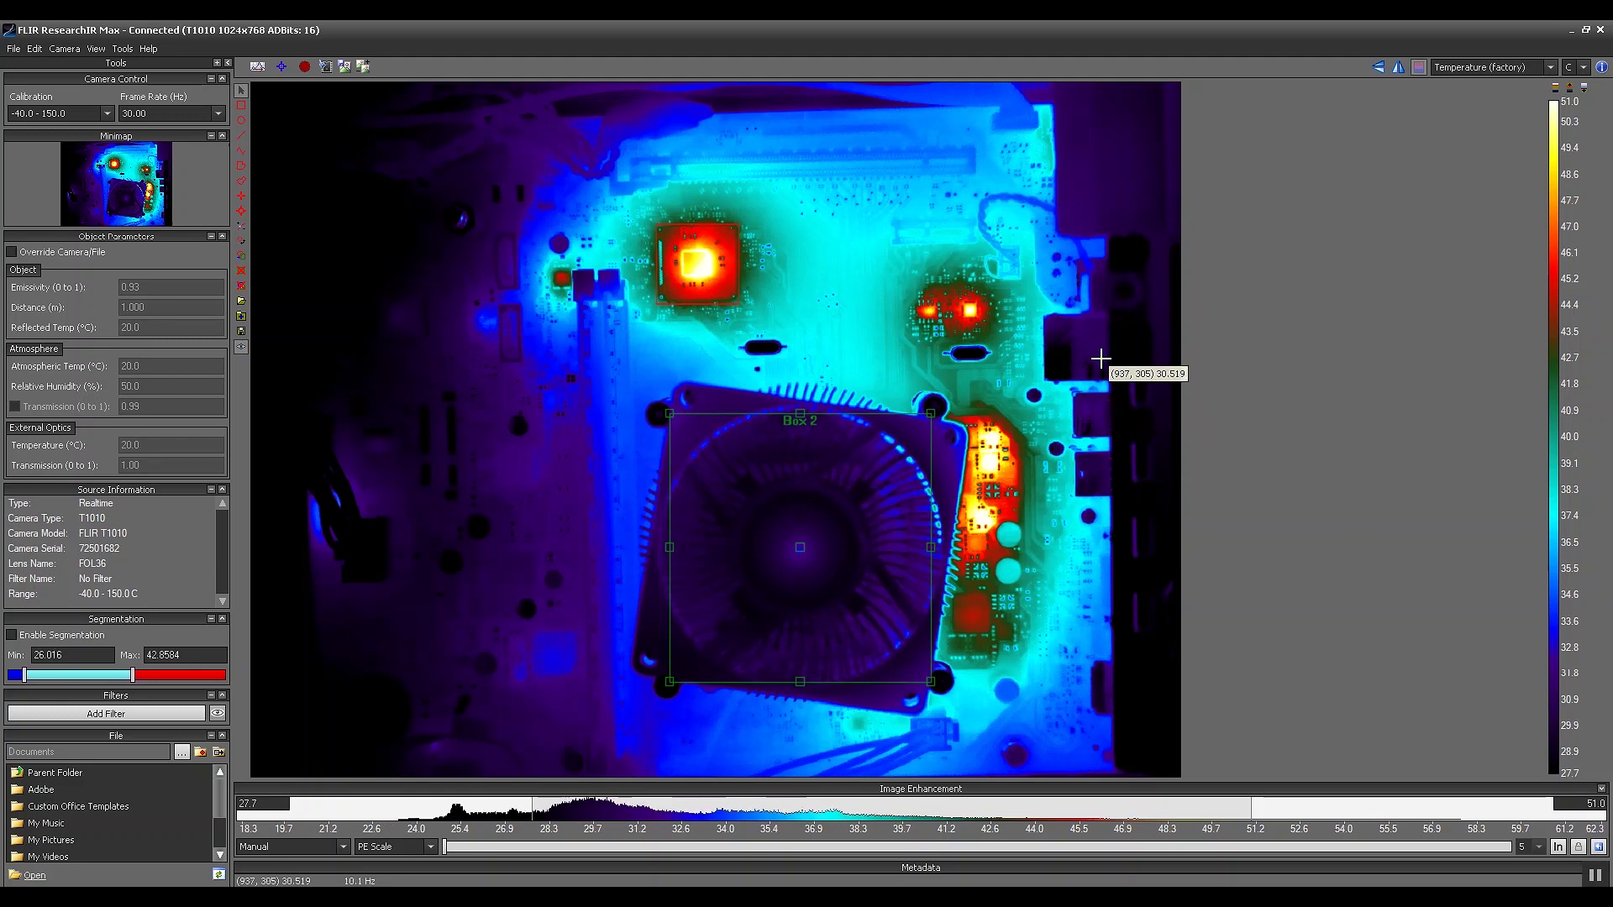
click(178, 115)
click(191, 121)
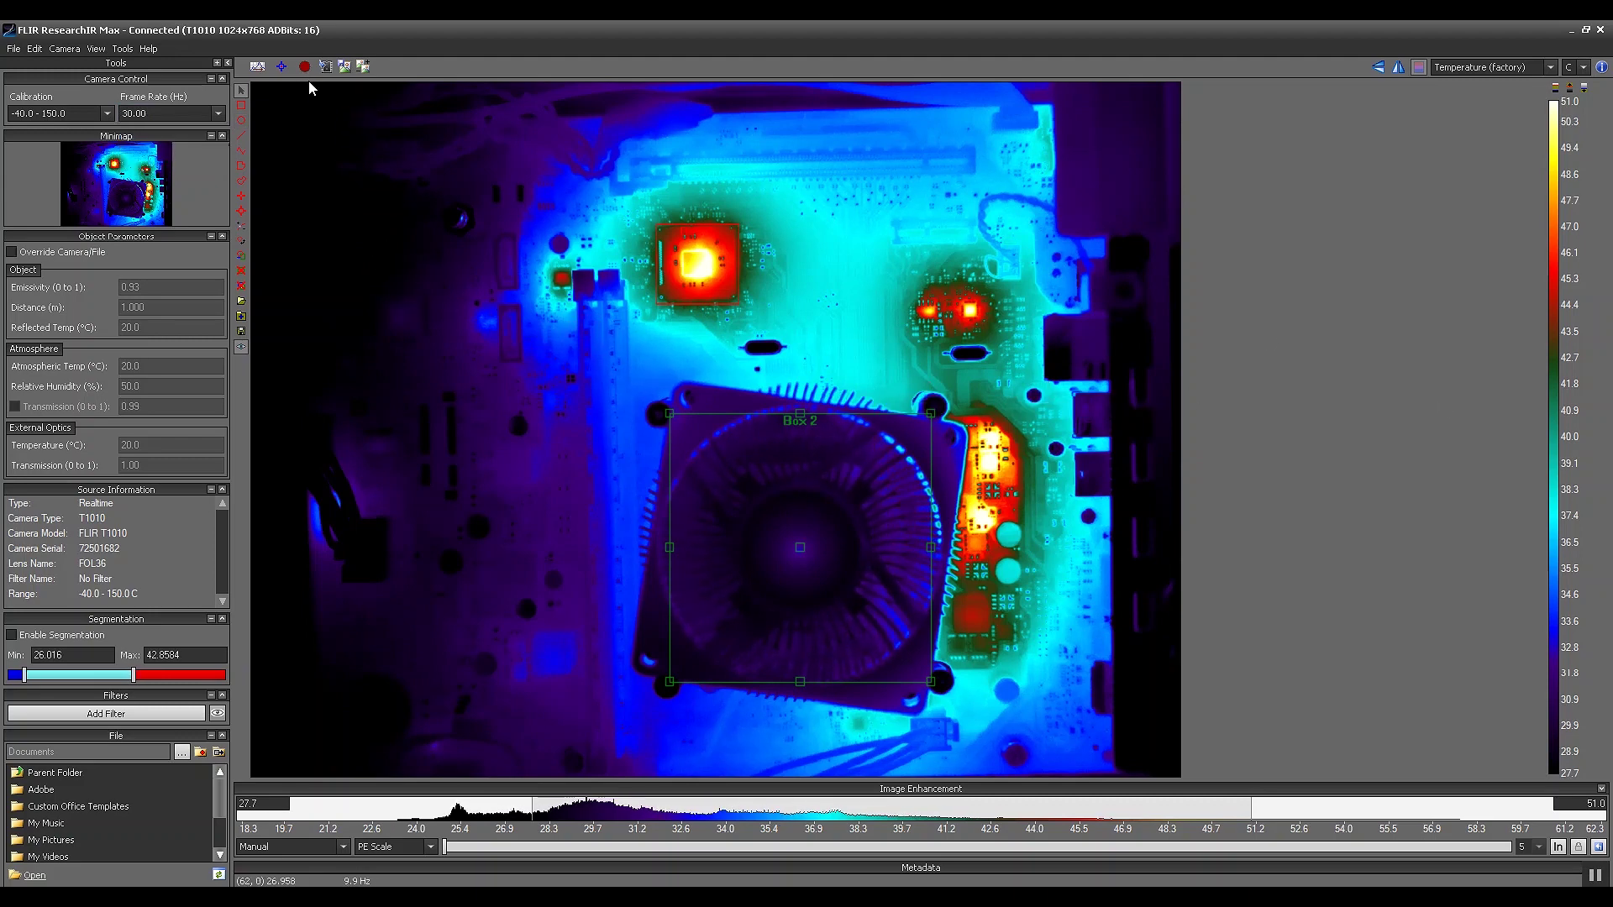
mouse_move(306, 71)
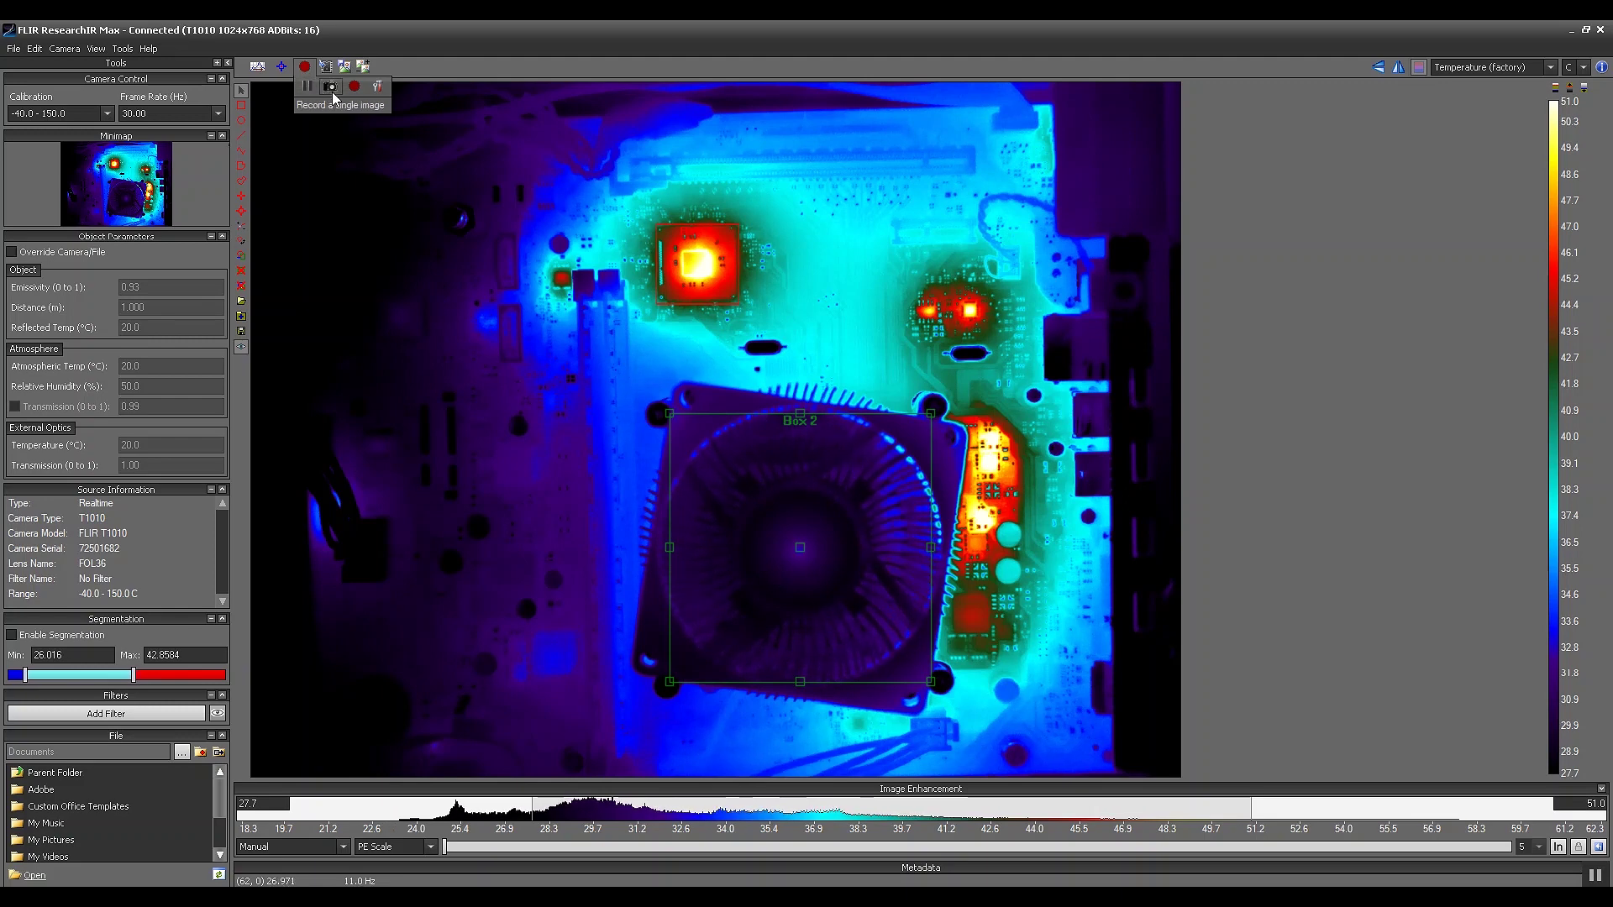
In record settings, keep Record to disk and add the file-name text 'Tequipment'
click(376, 89)
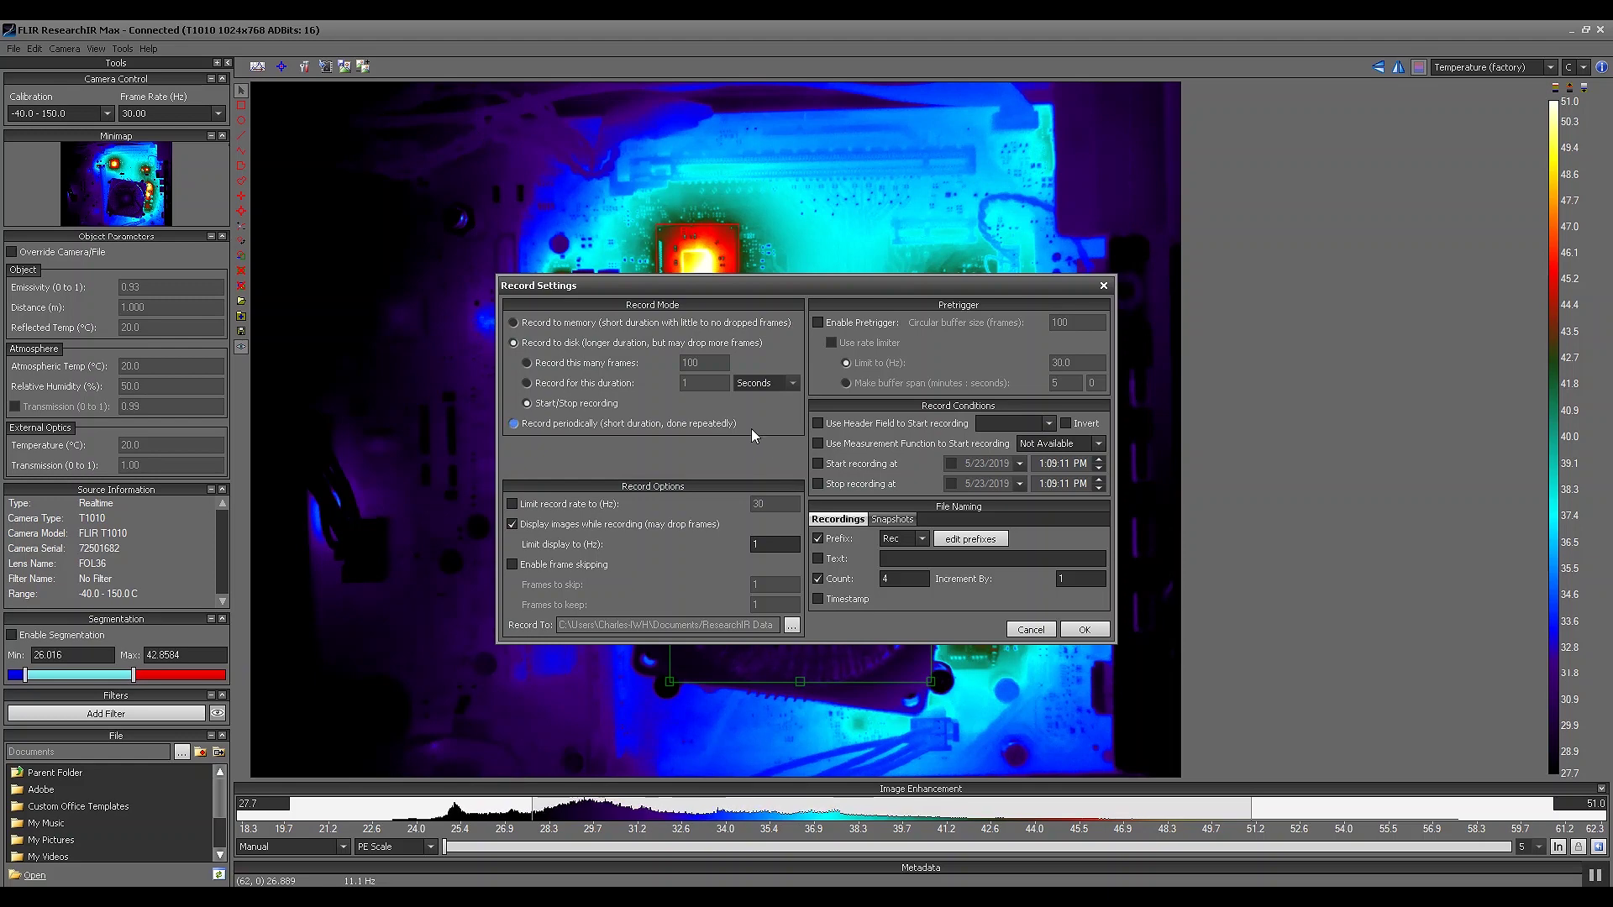
click(568, 325)
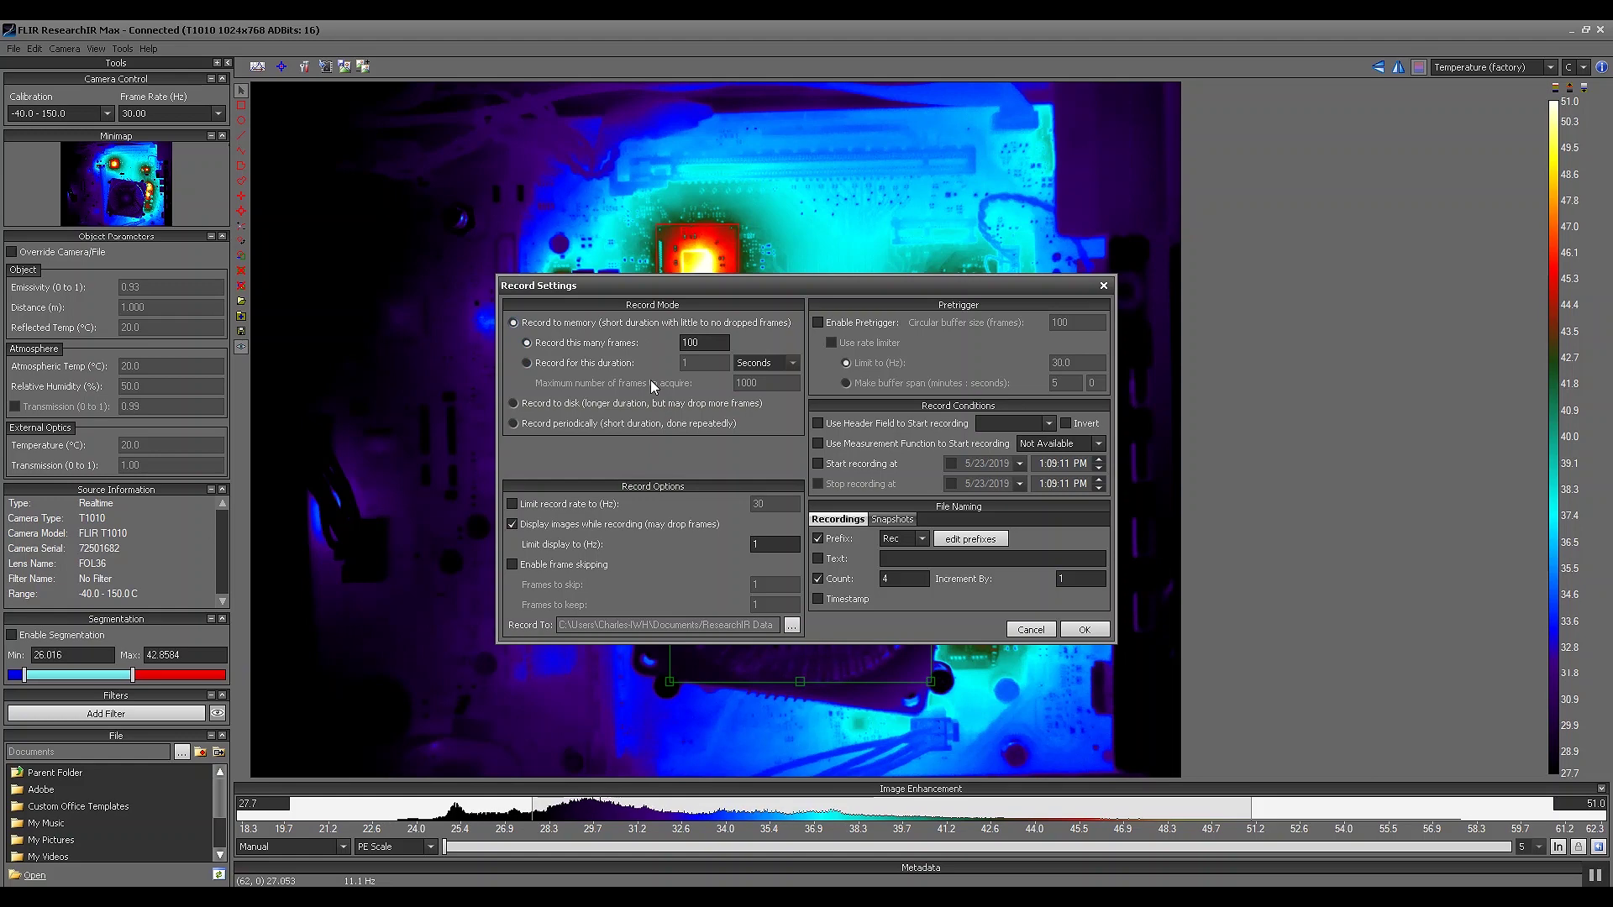
click(609, 407)
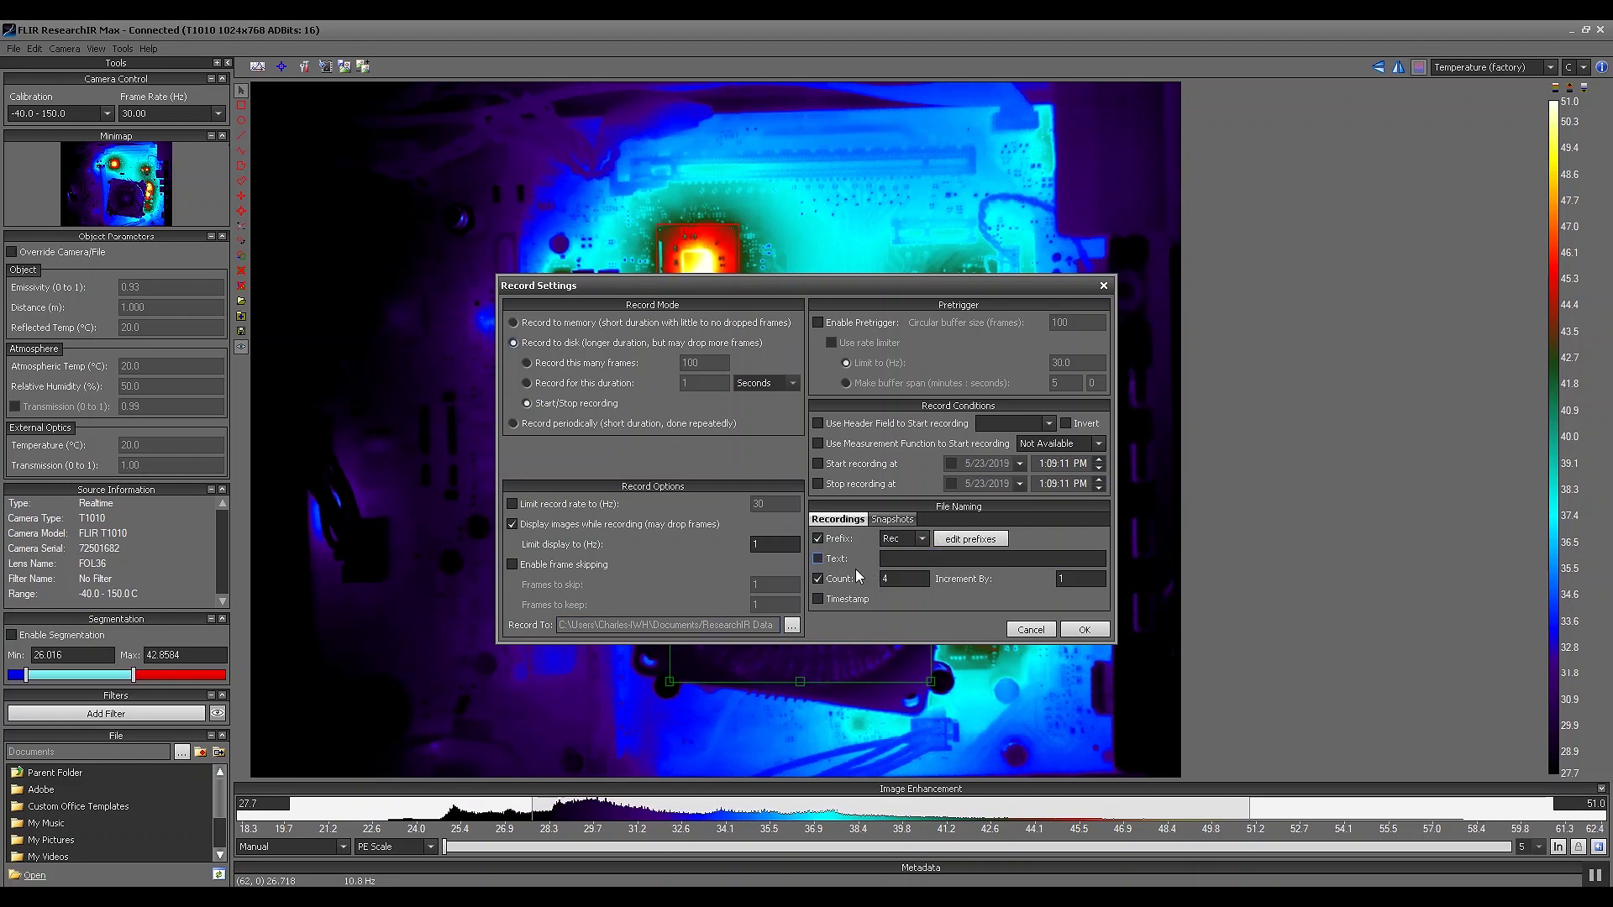
click(818, 559)
click(909, 559)
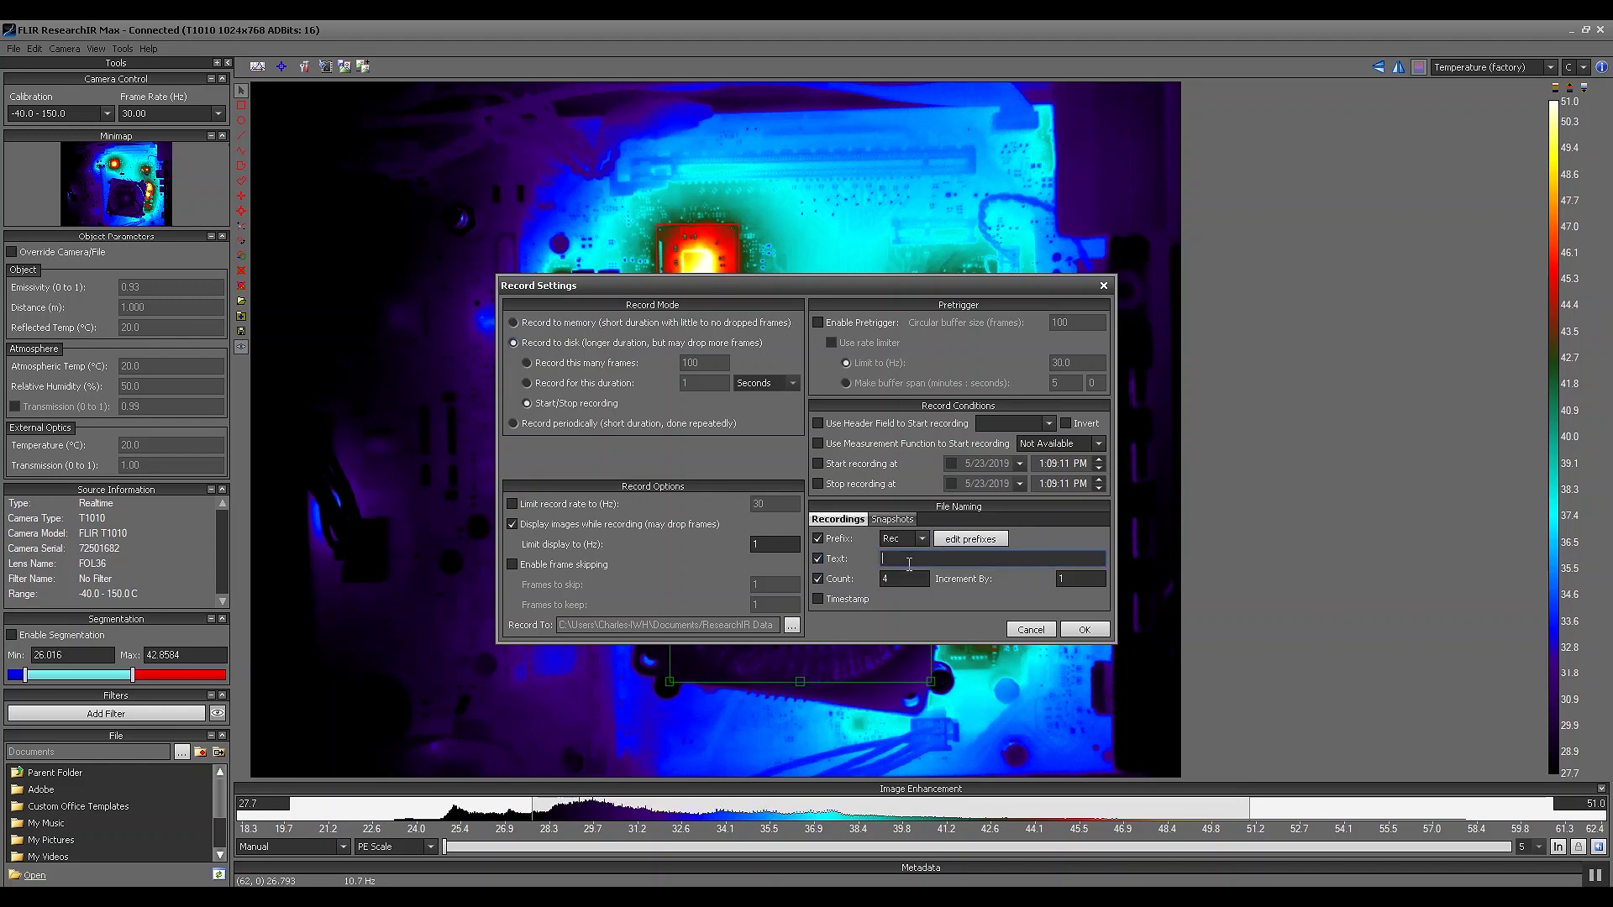
text(TEuip)
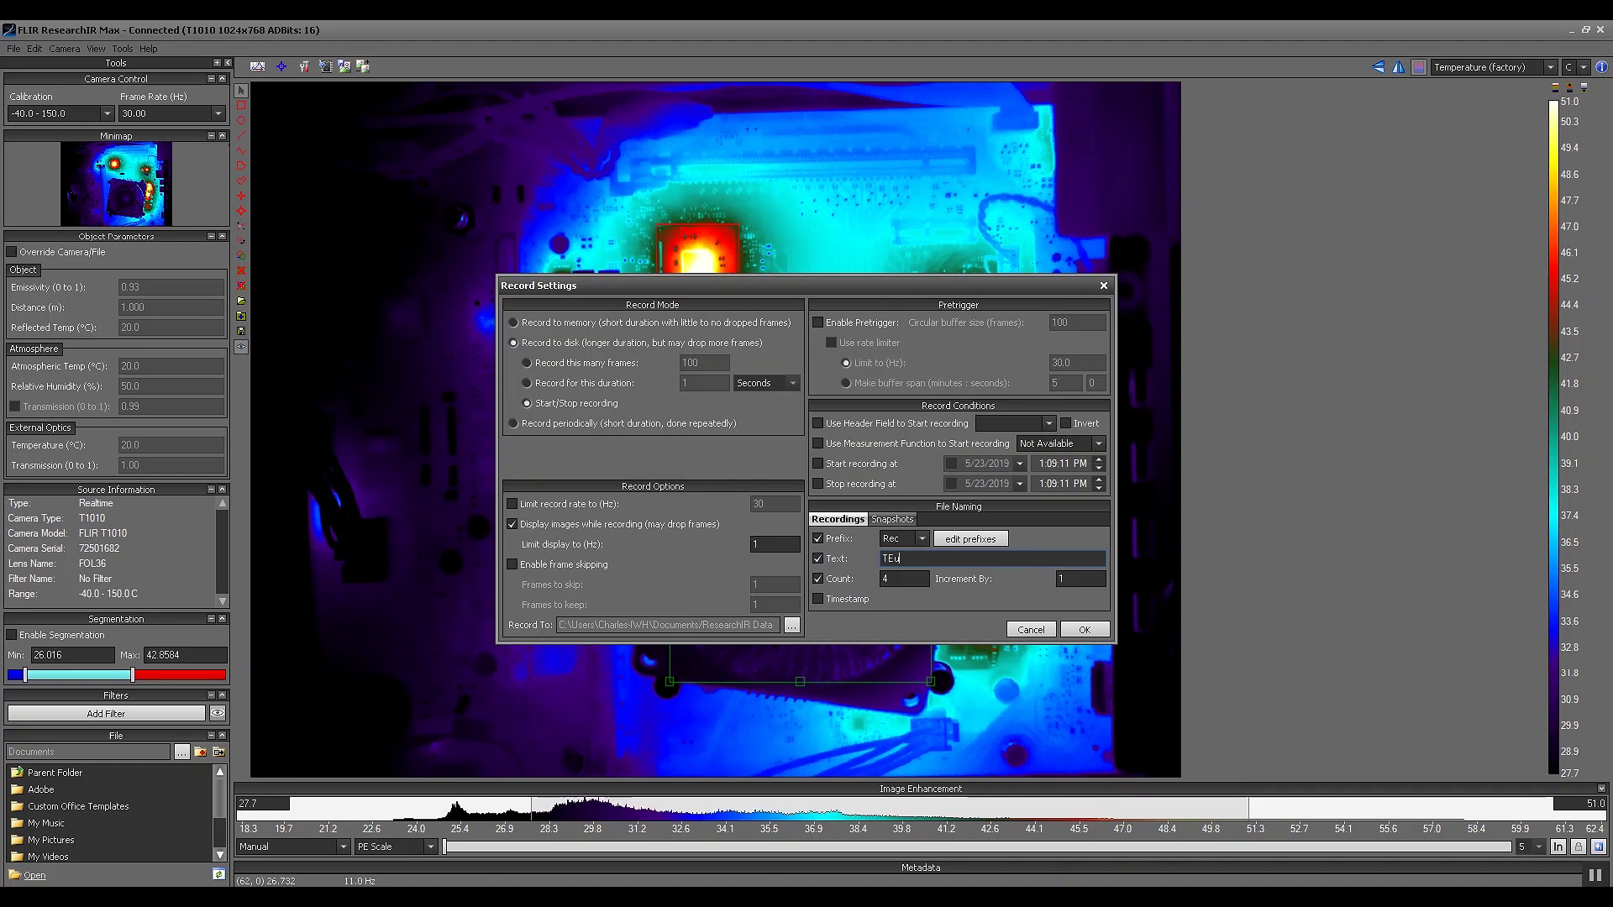
key(BackSpace)
key(BackSpace)
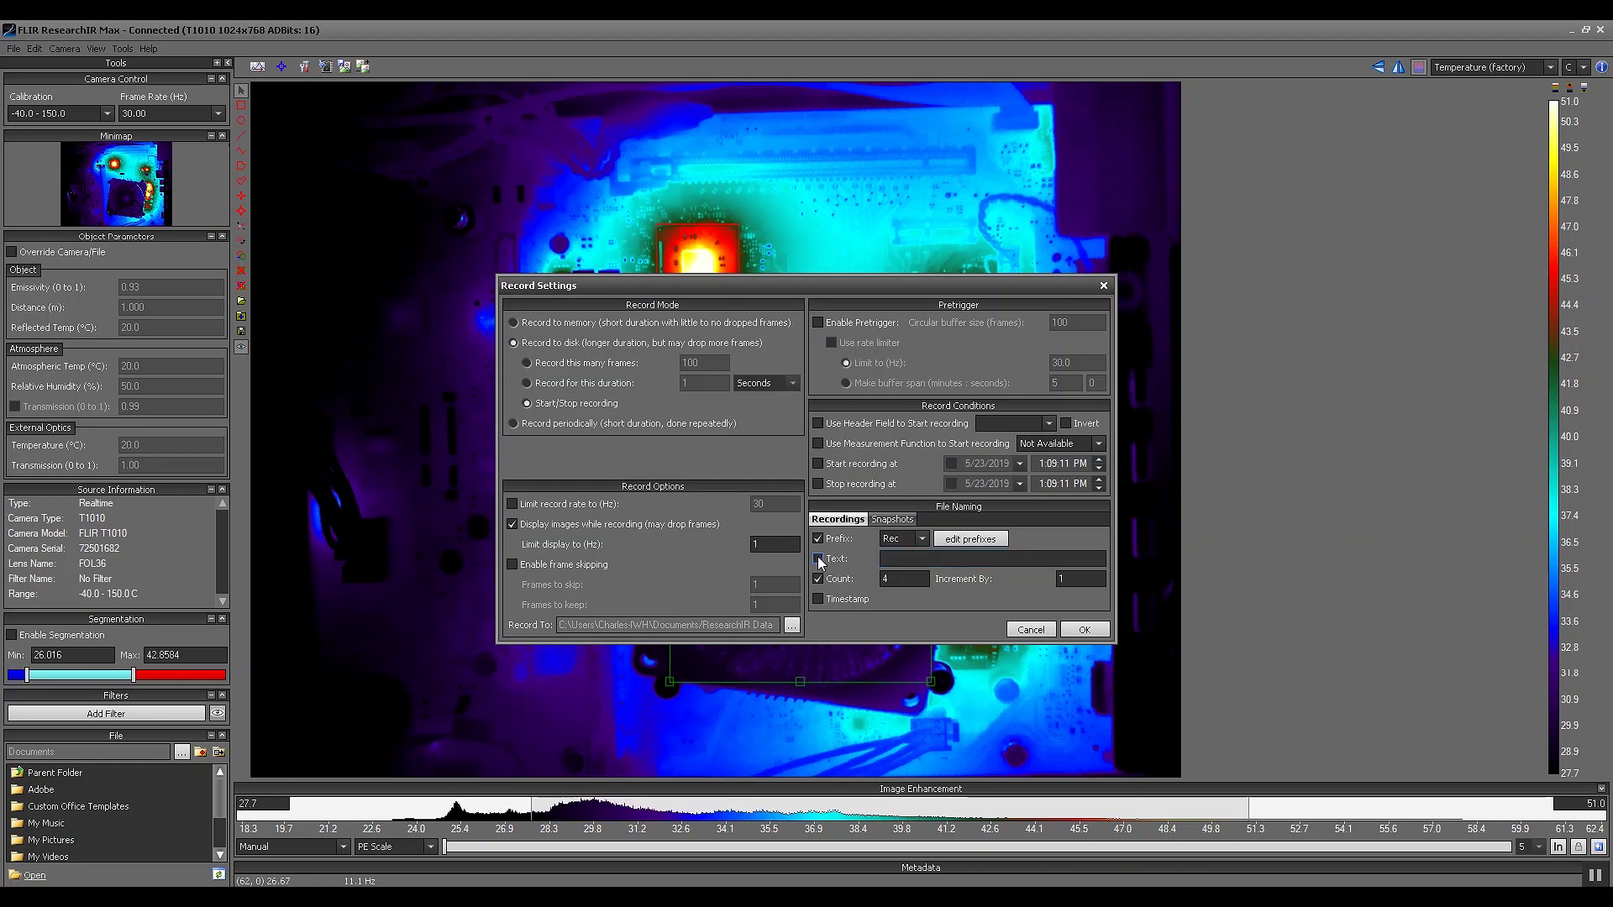
click(905, 559)
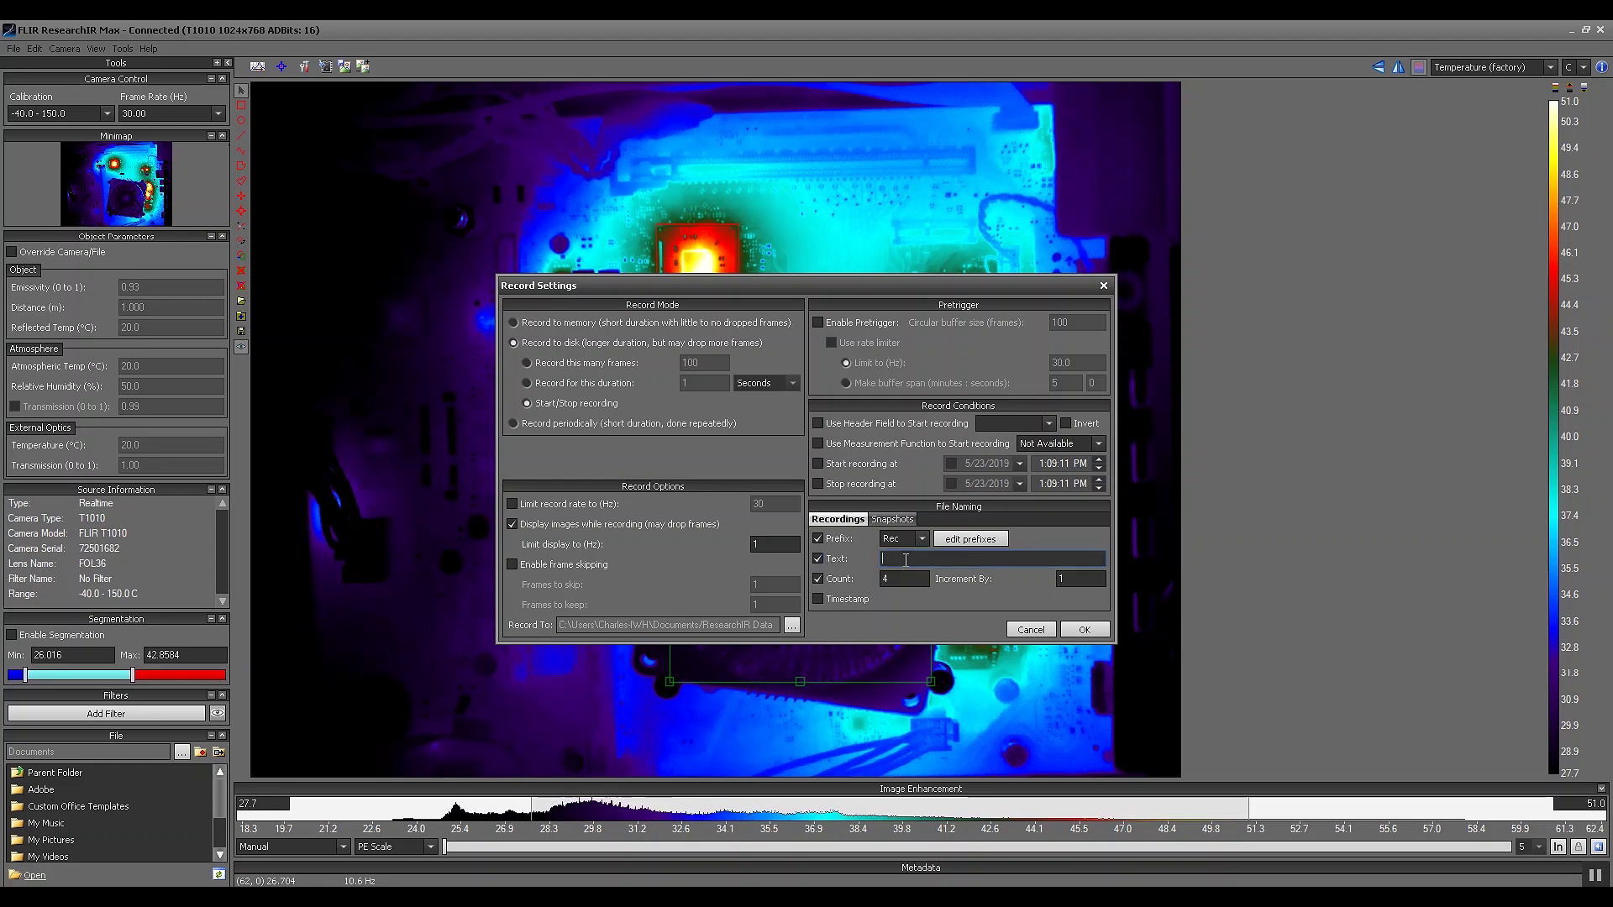
text(Te)
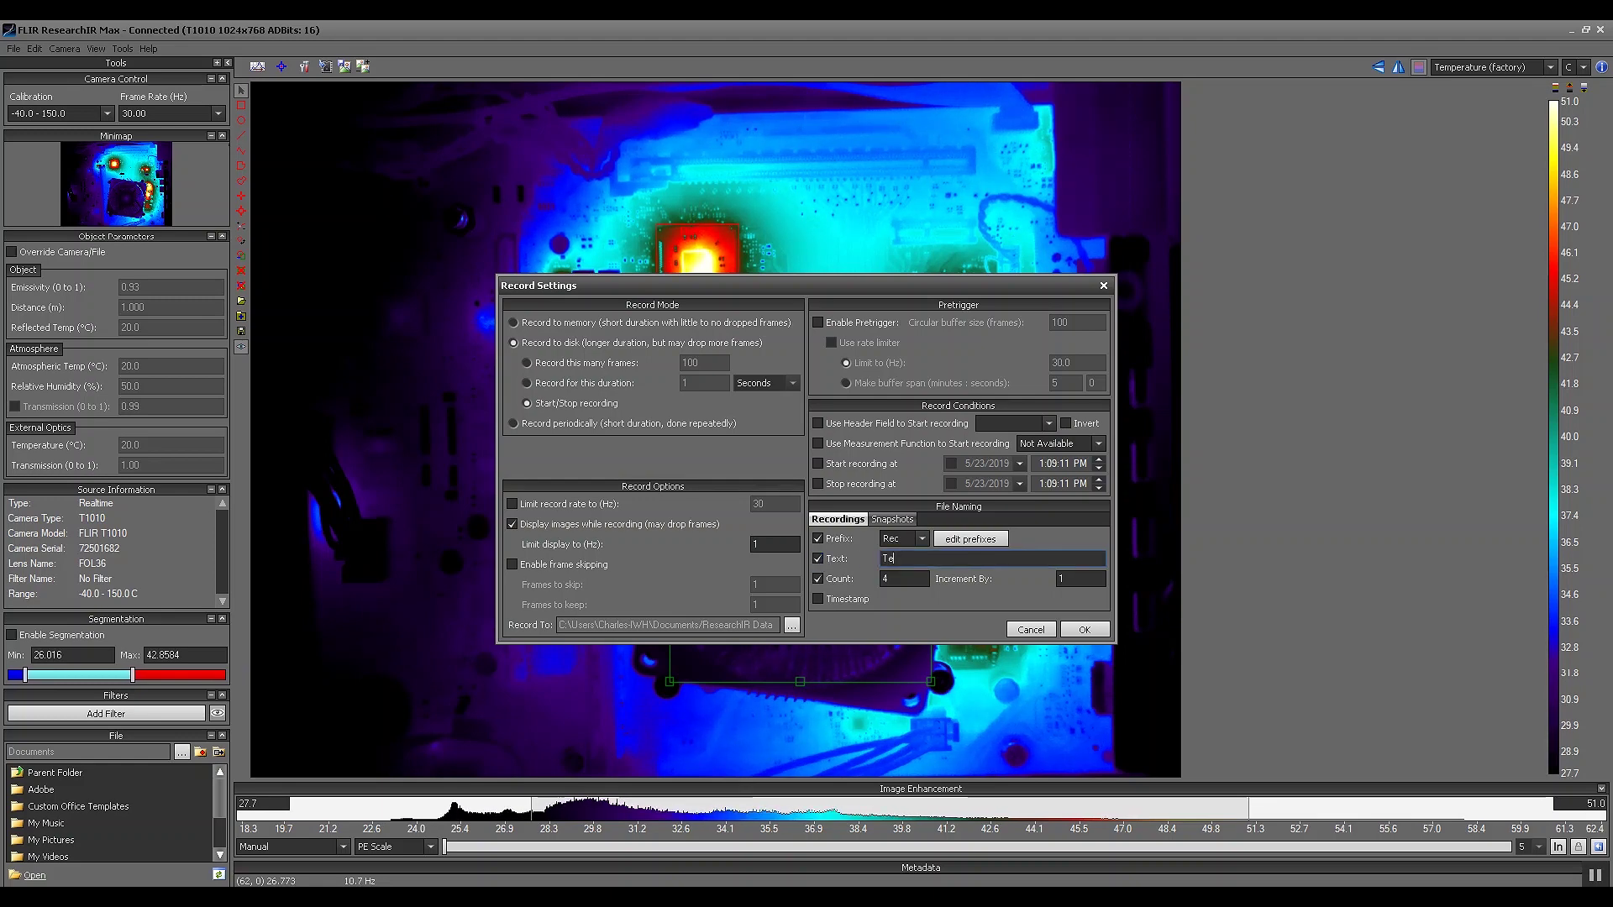
text(quipment)
click(1082, 630)
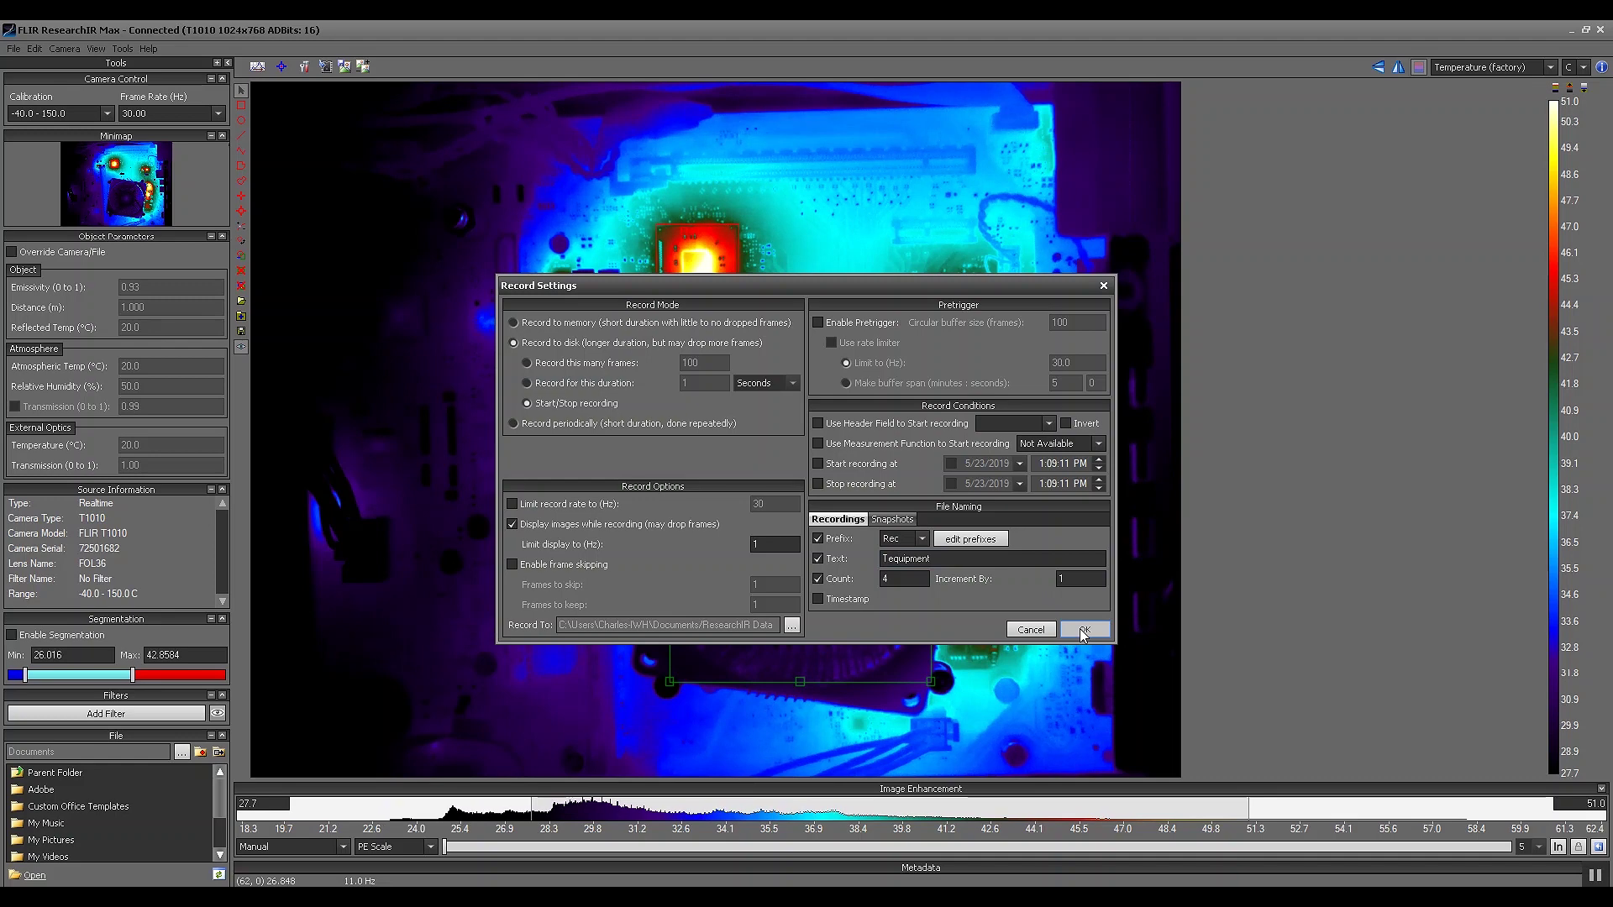
Record a roughly 13.5-second, 247-frame movie of the board and stop it
click(304, 67)
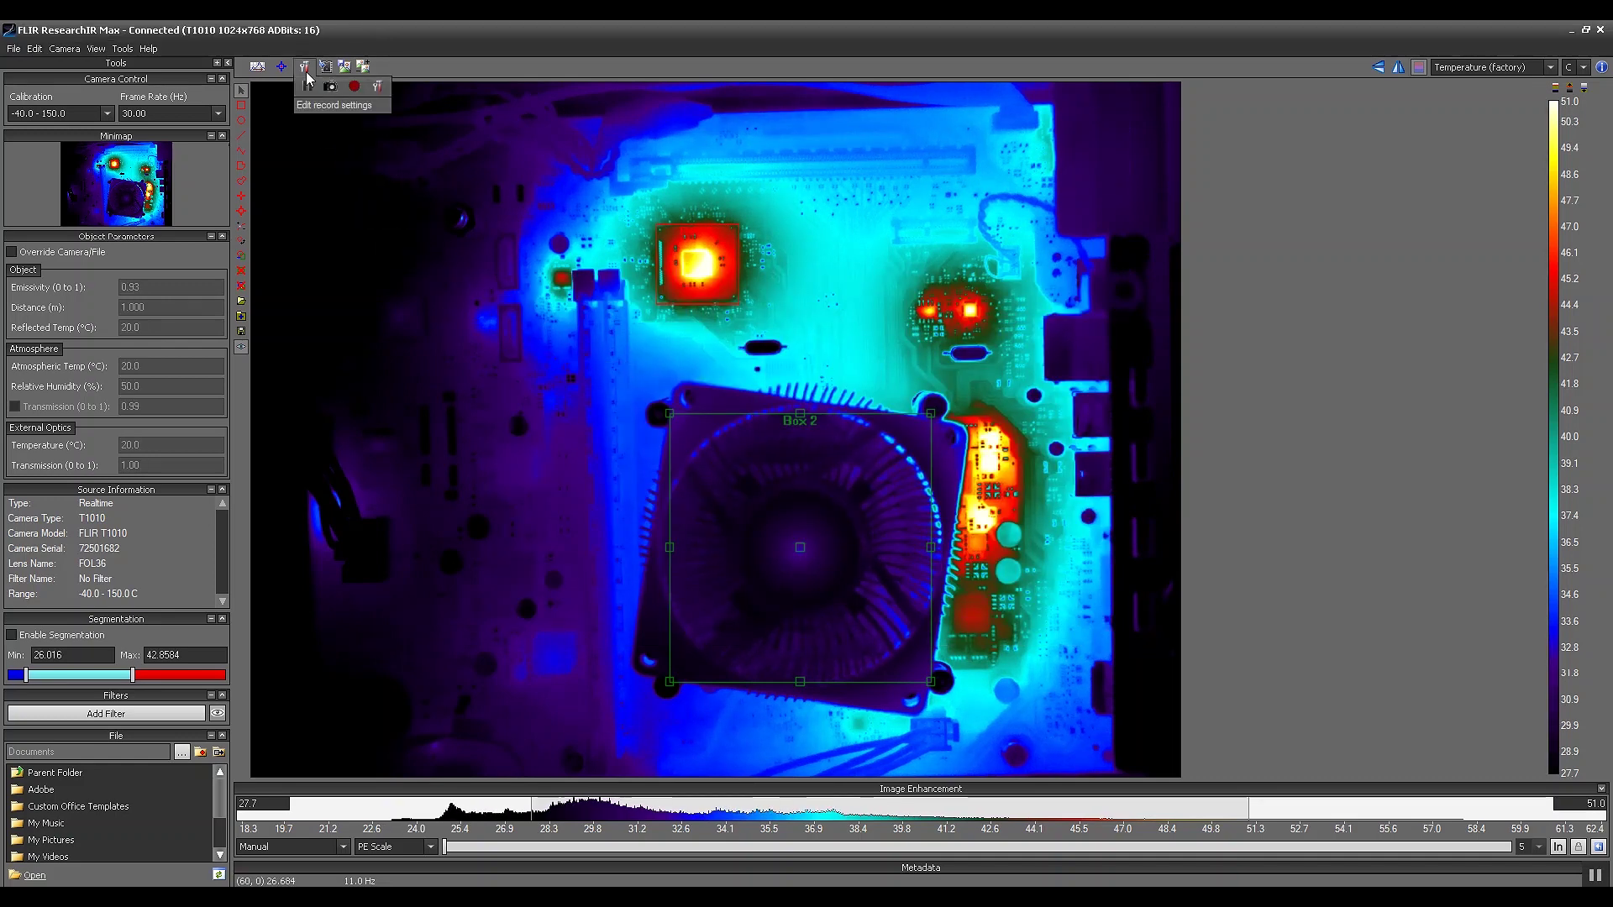
click(352, 91)
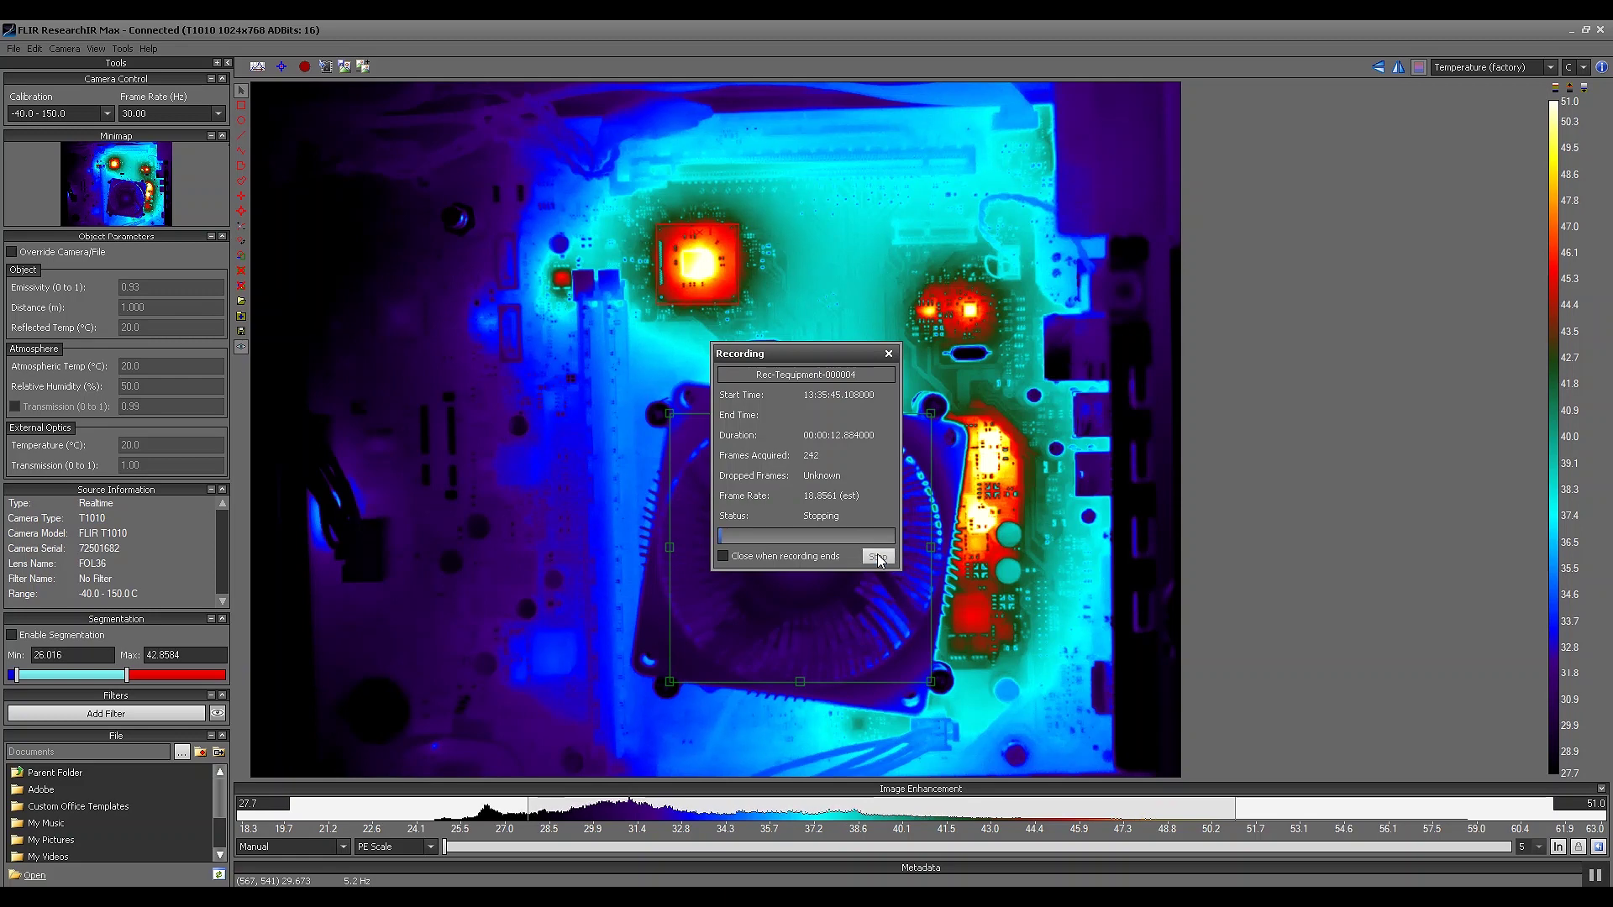
click(878, 558)
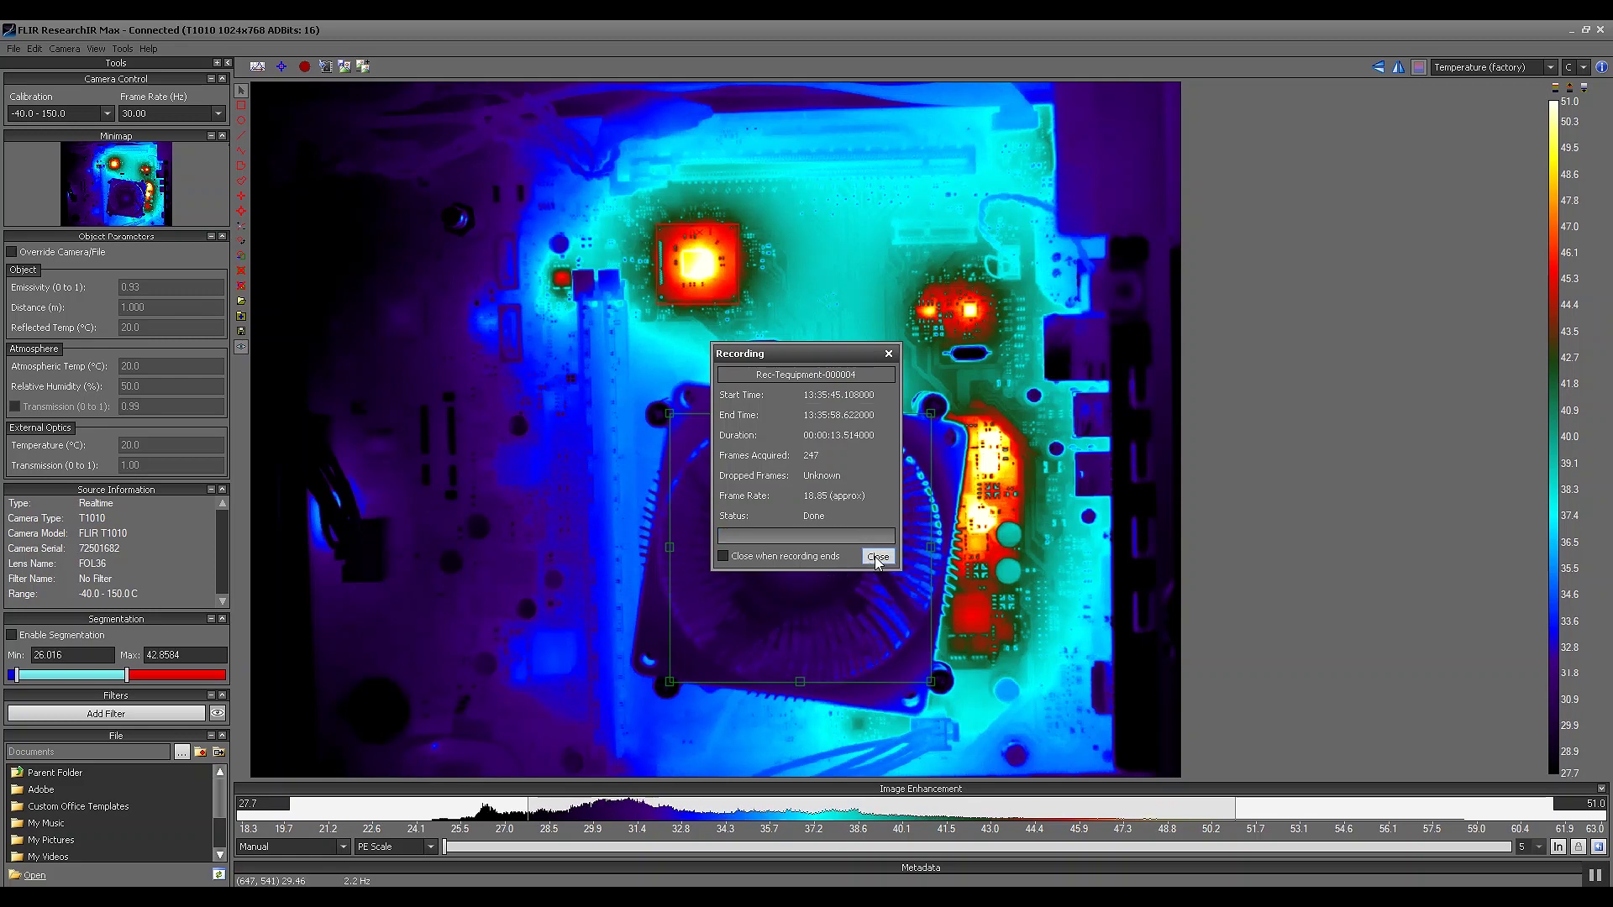
click(876, 556)
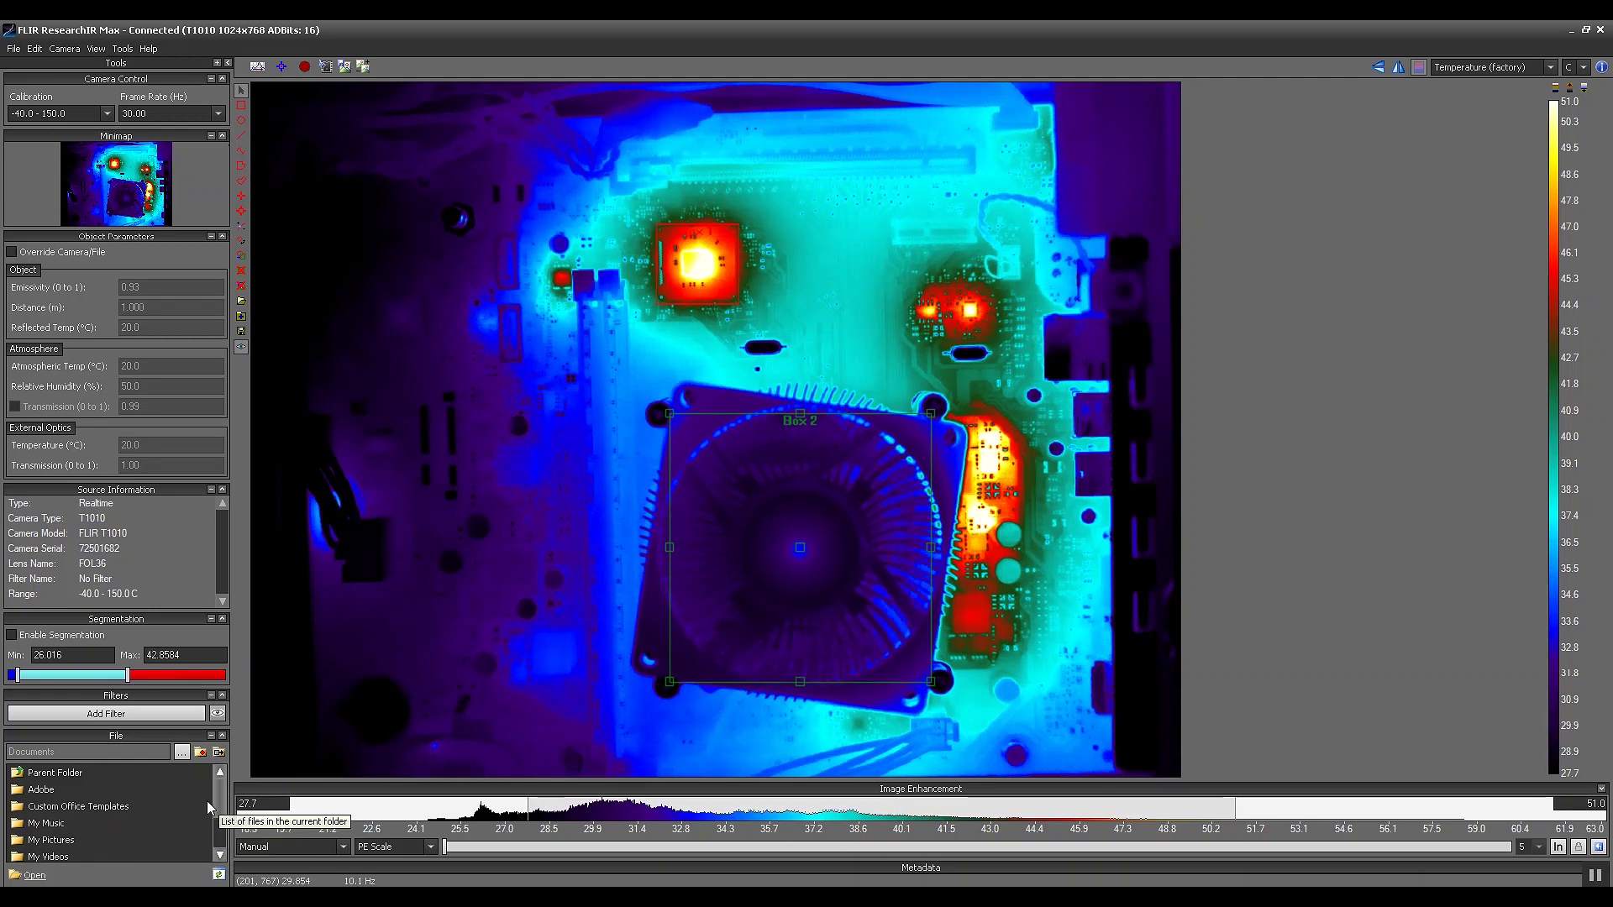
Open Rec-Tequipment-000004.seq from the recordings folder for playback, then stop playback
scroll(218, 804, down, 2)
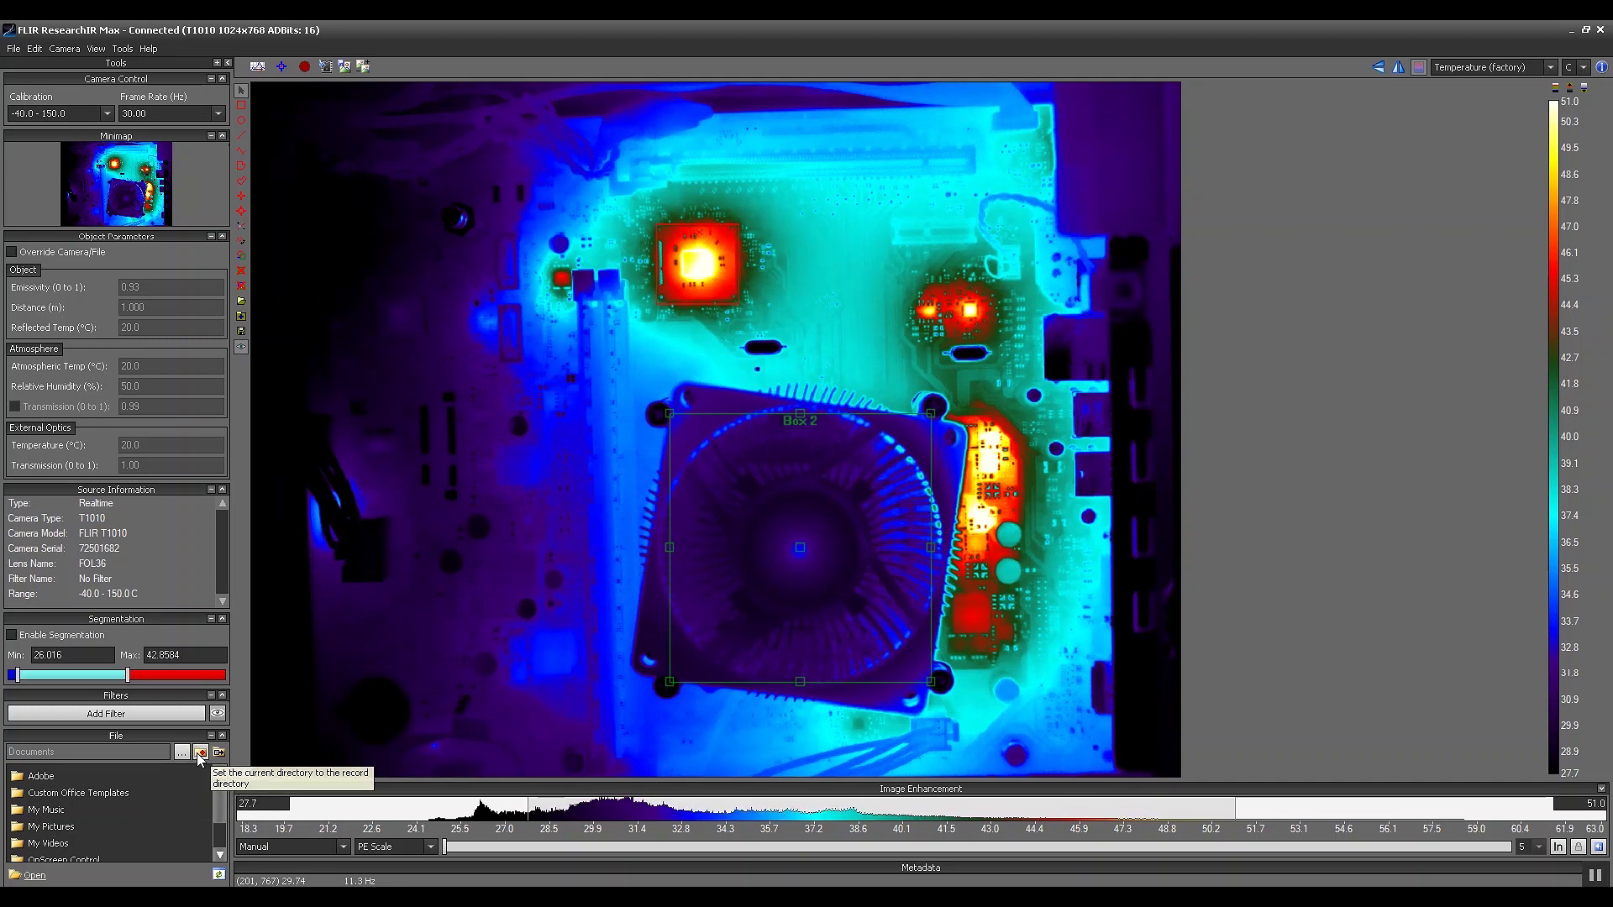
click(200, 754)
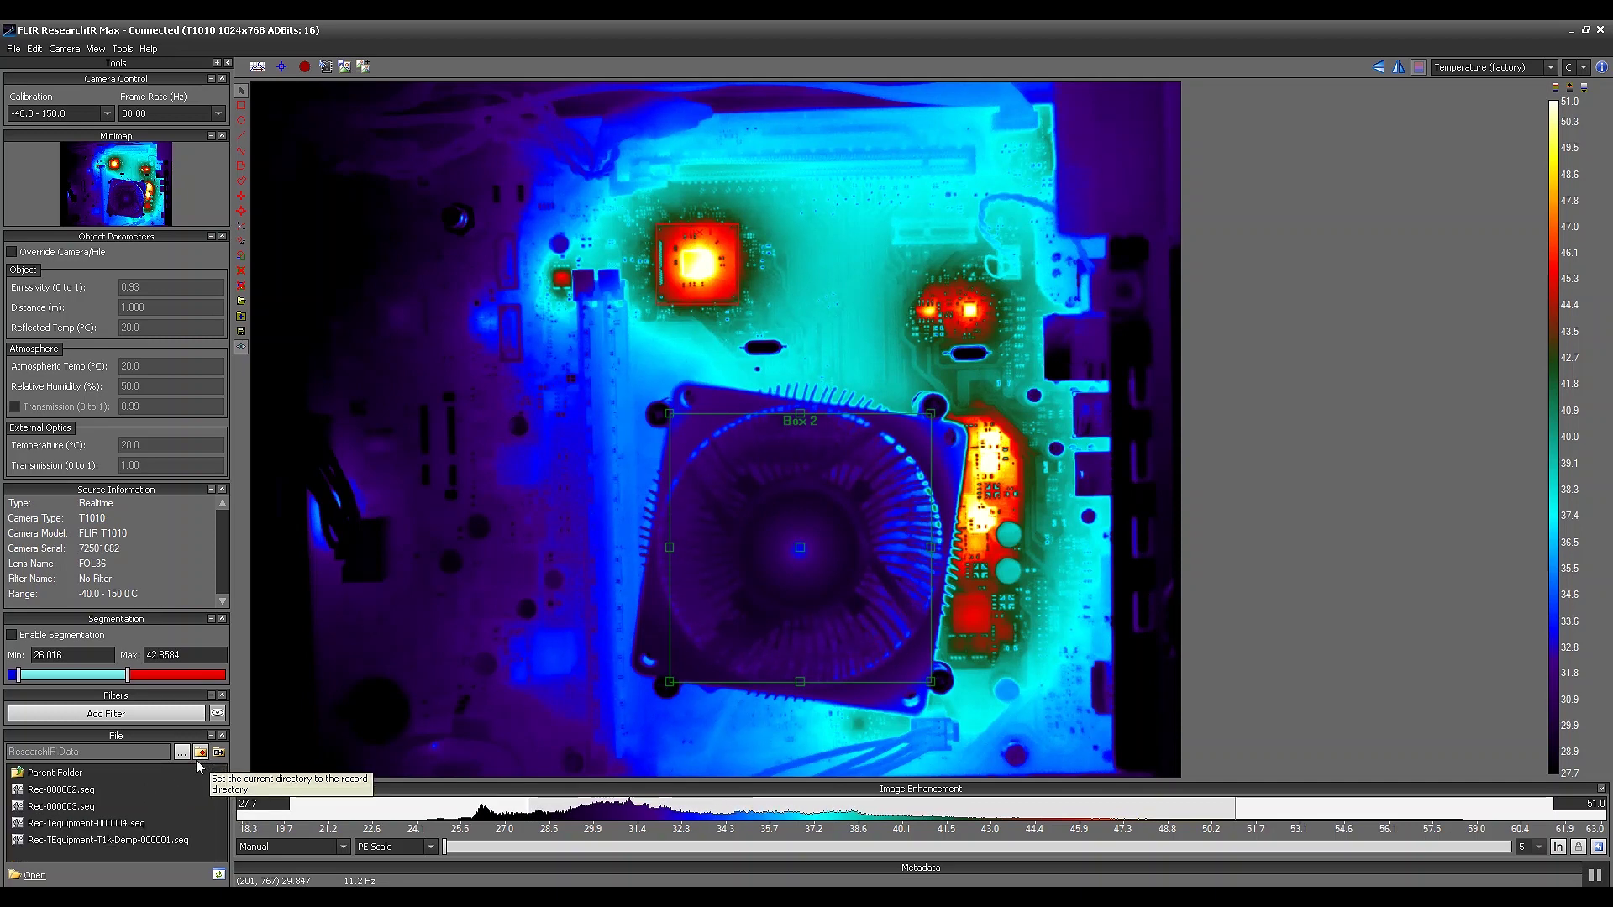
double_click(76, 824)
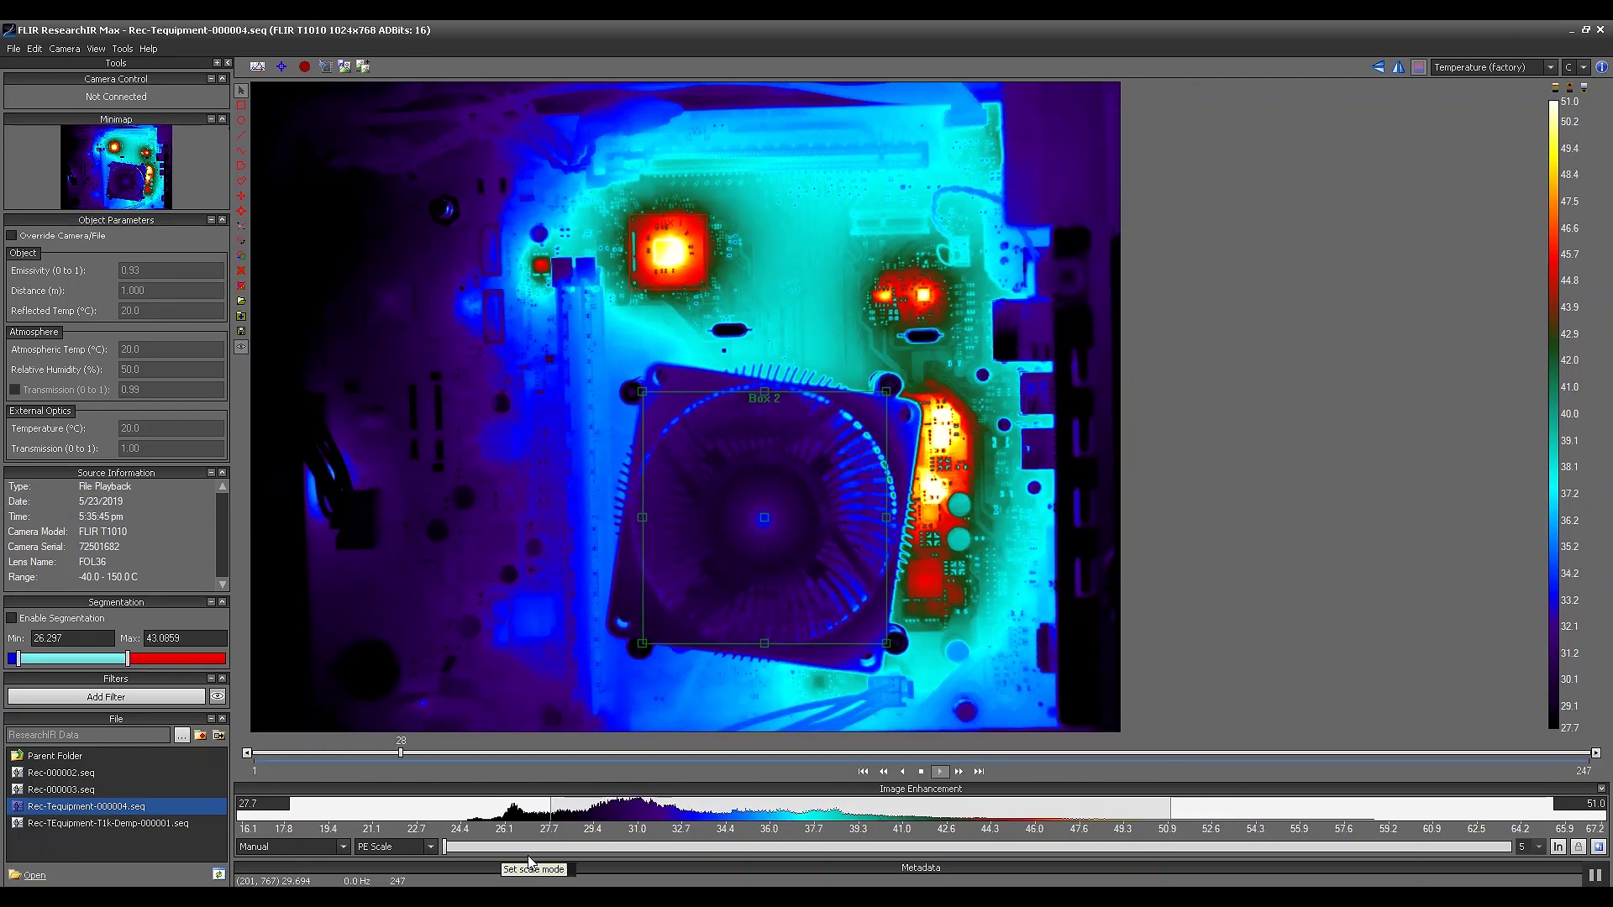
click(923, 775)
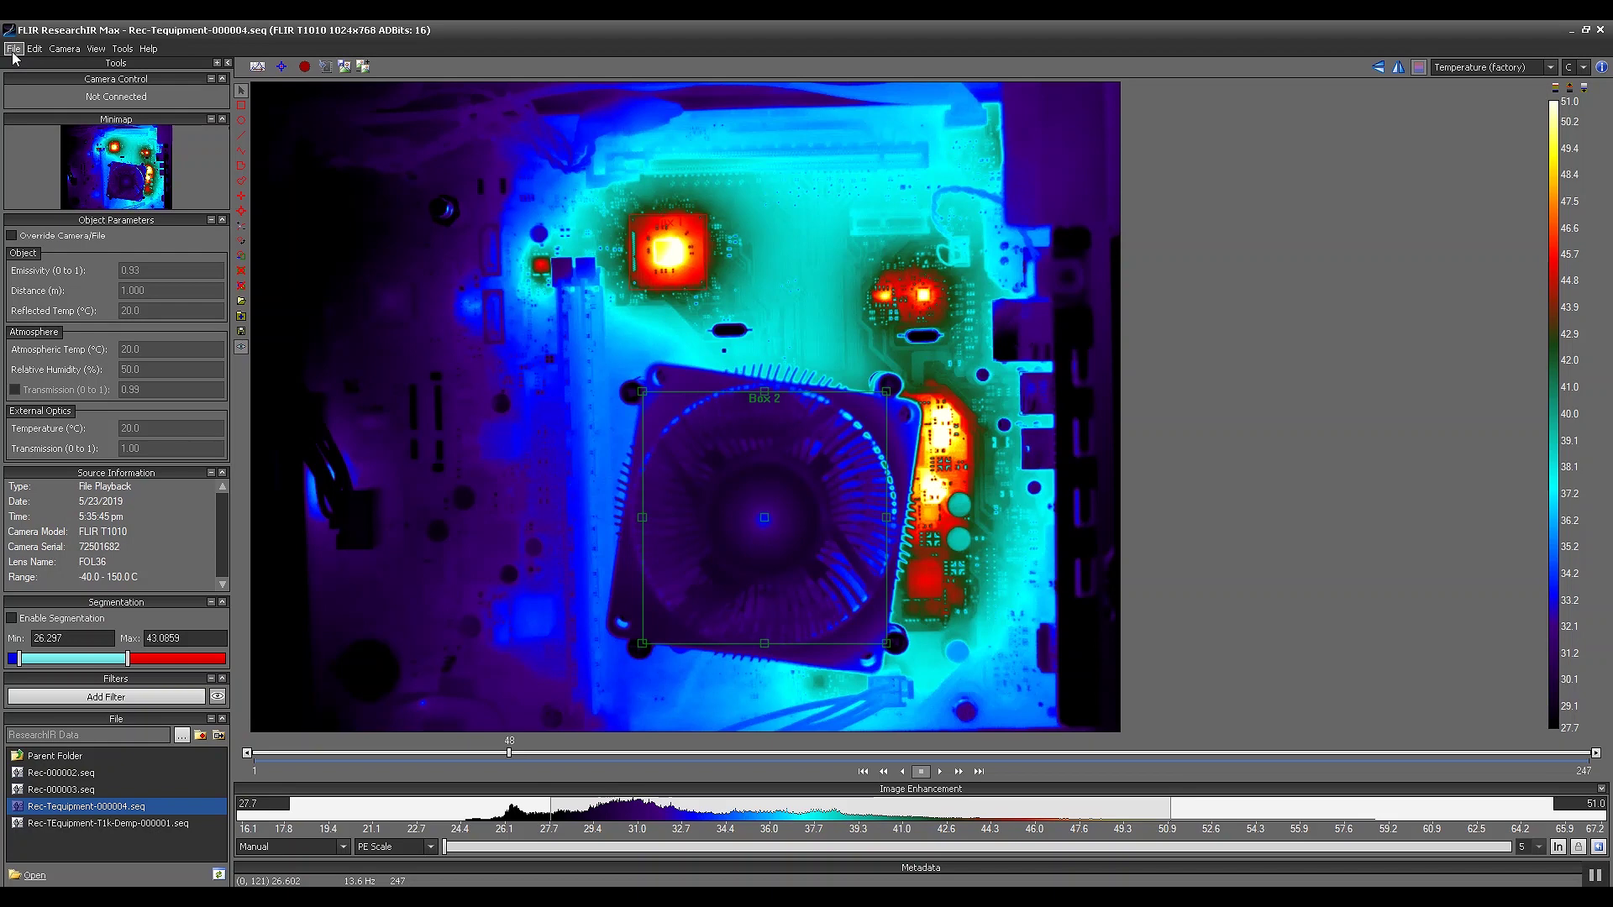
Open File > Export for the current image and expand the Export Format dropdown
click(13, 51)
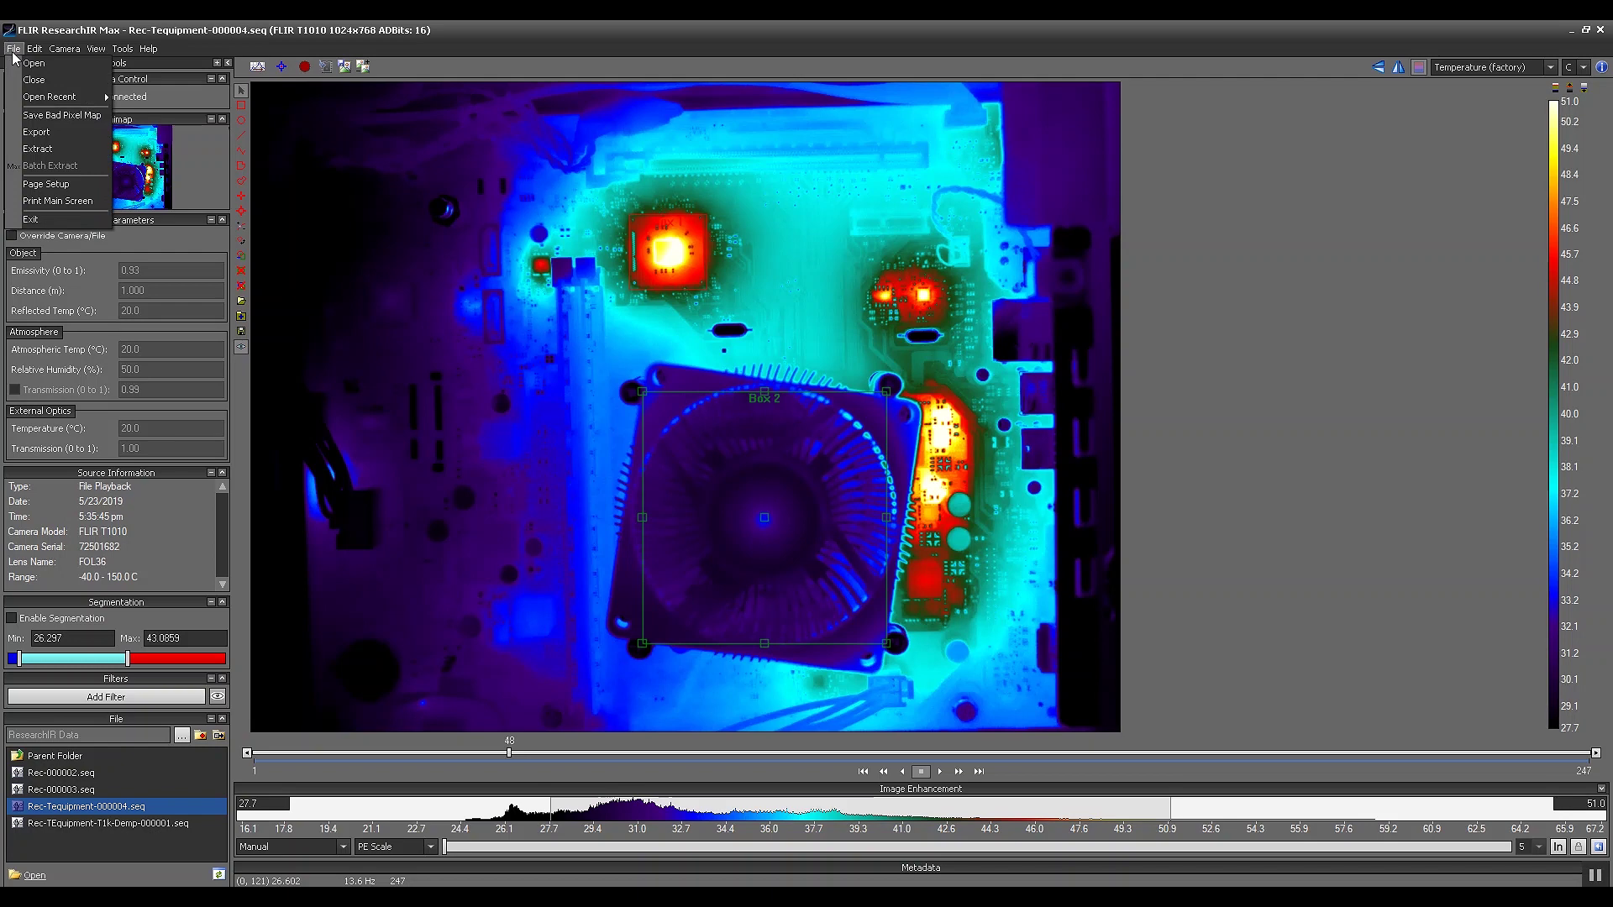
click(56, 124)
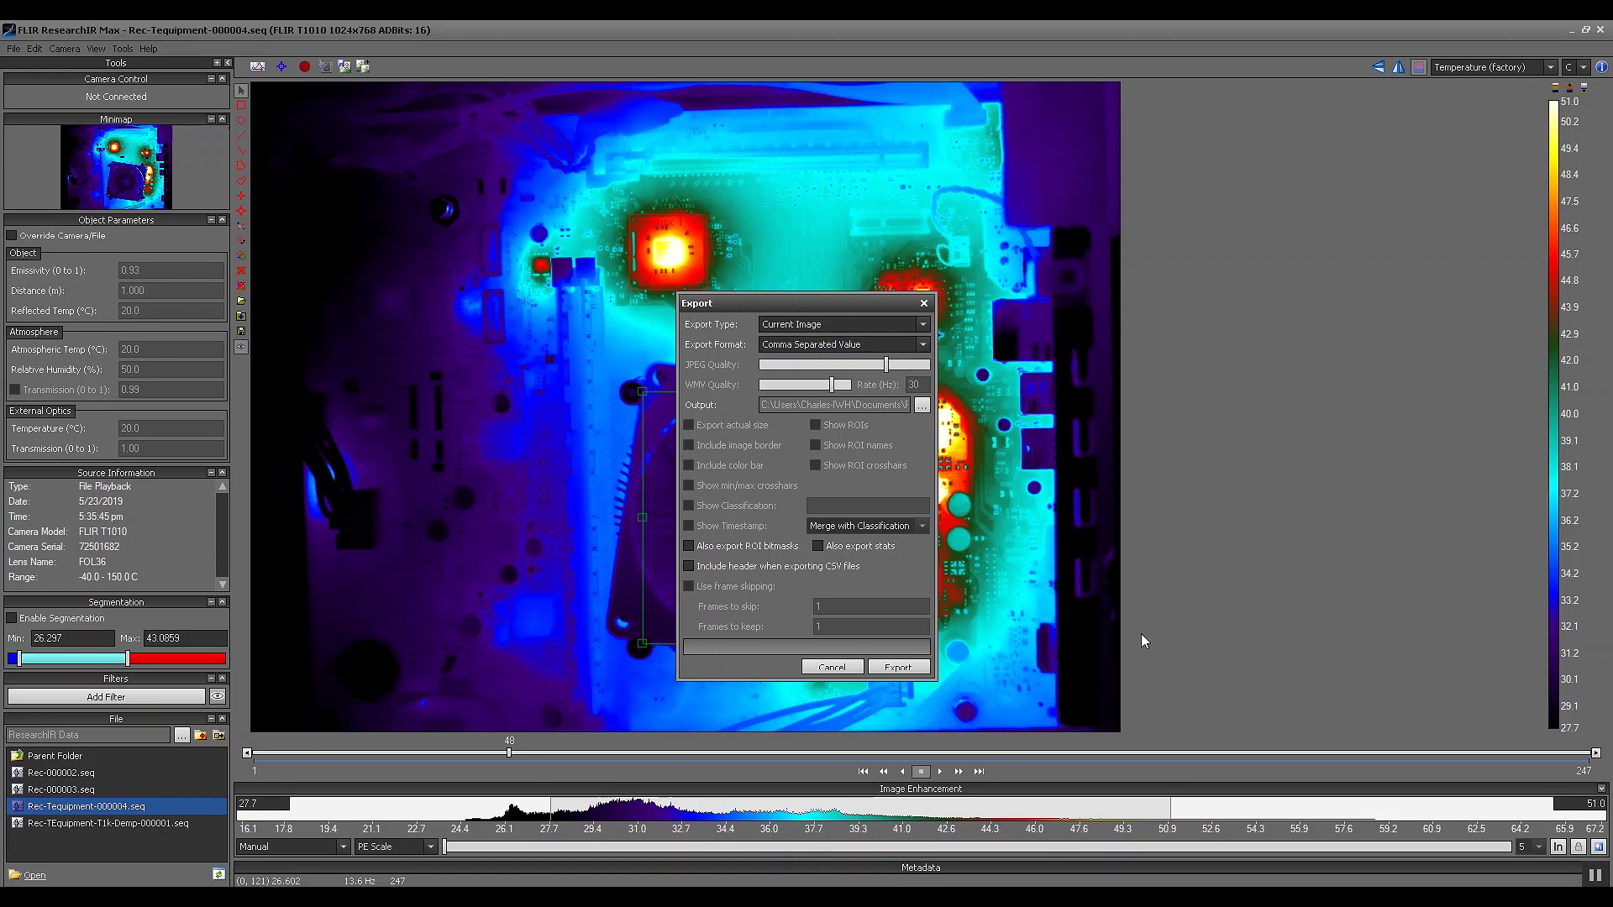
click(829, 348)
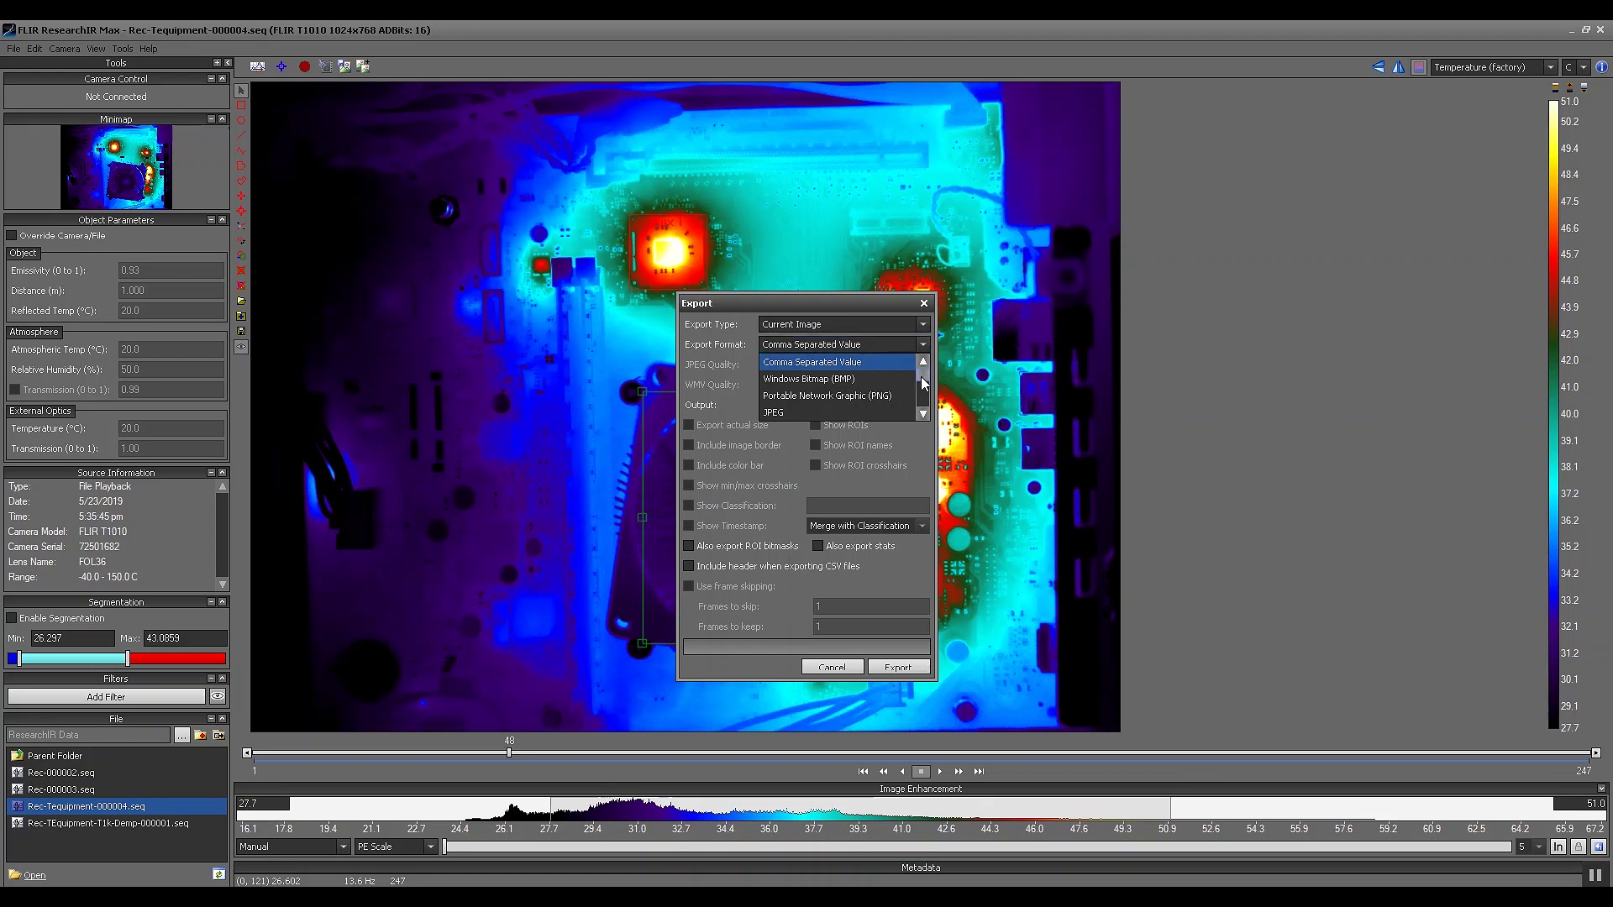
Scroll the Export Format list down to Matlab, keep Comma Separated Value, and cancel the Export dialog
drag(925, 384, 924, 387)
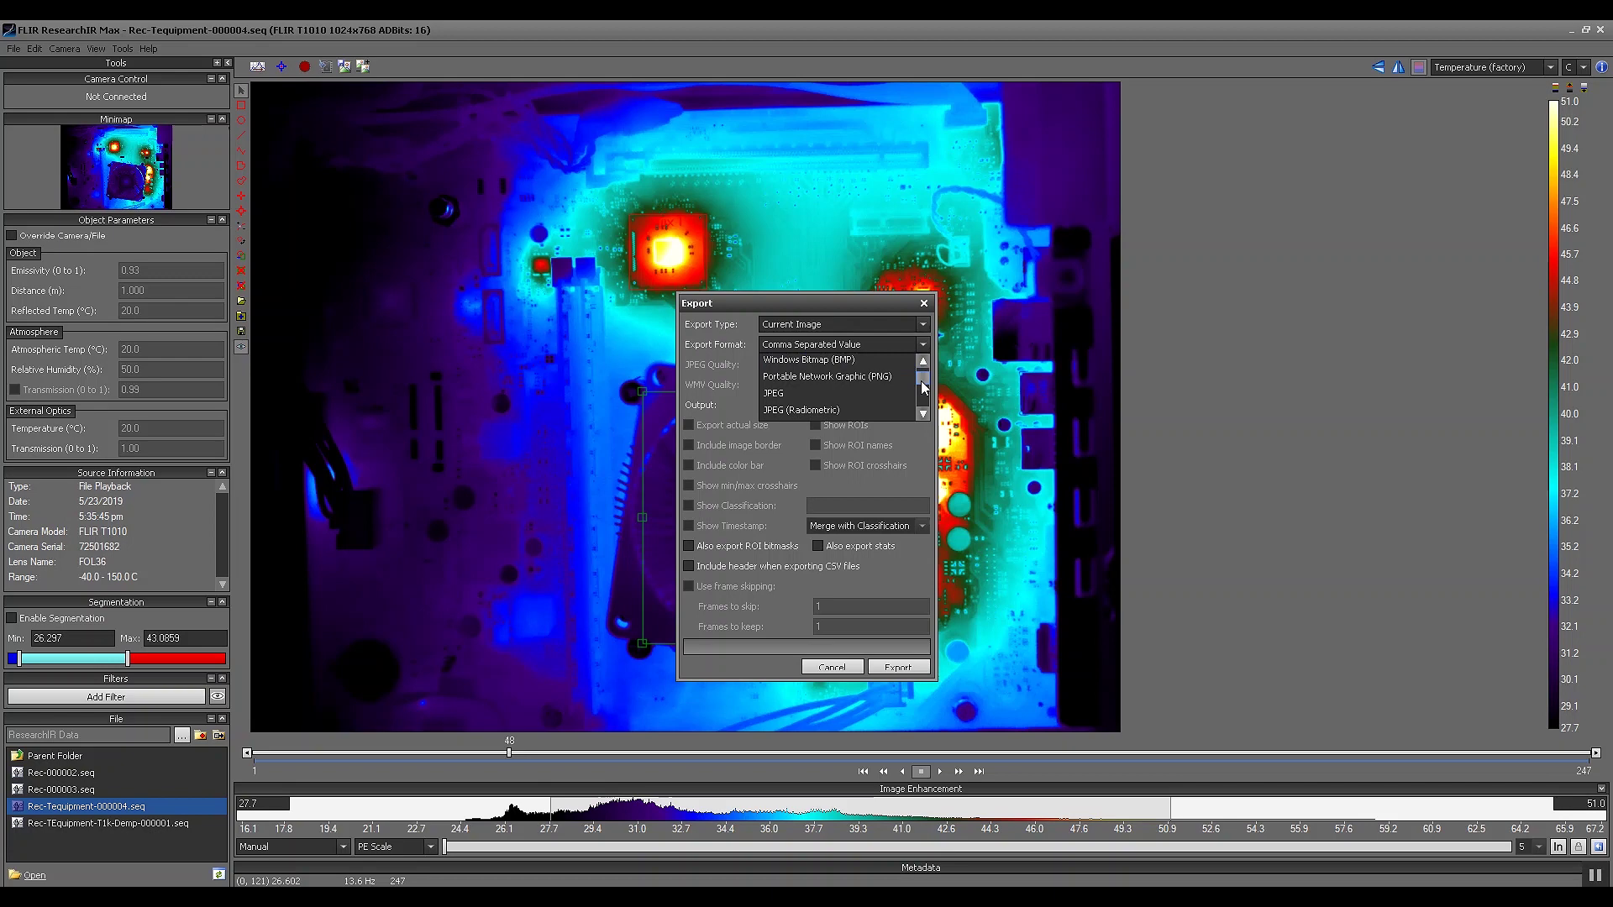
drag(924, 387, 923, 366)
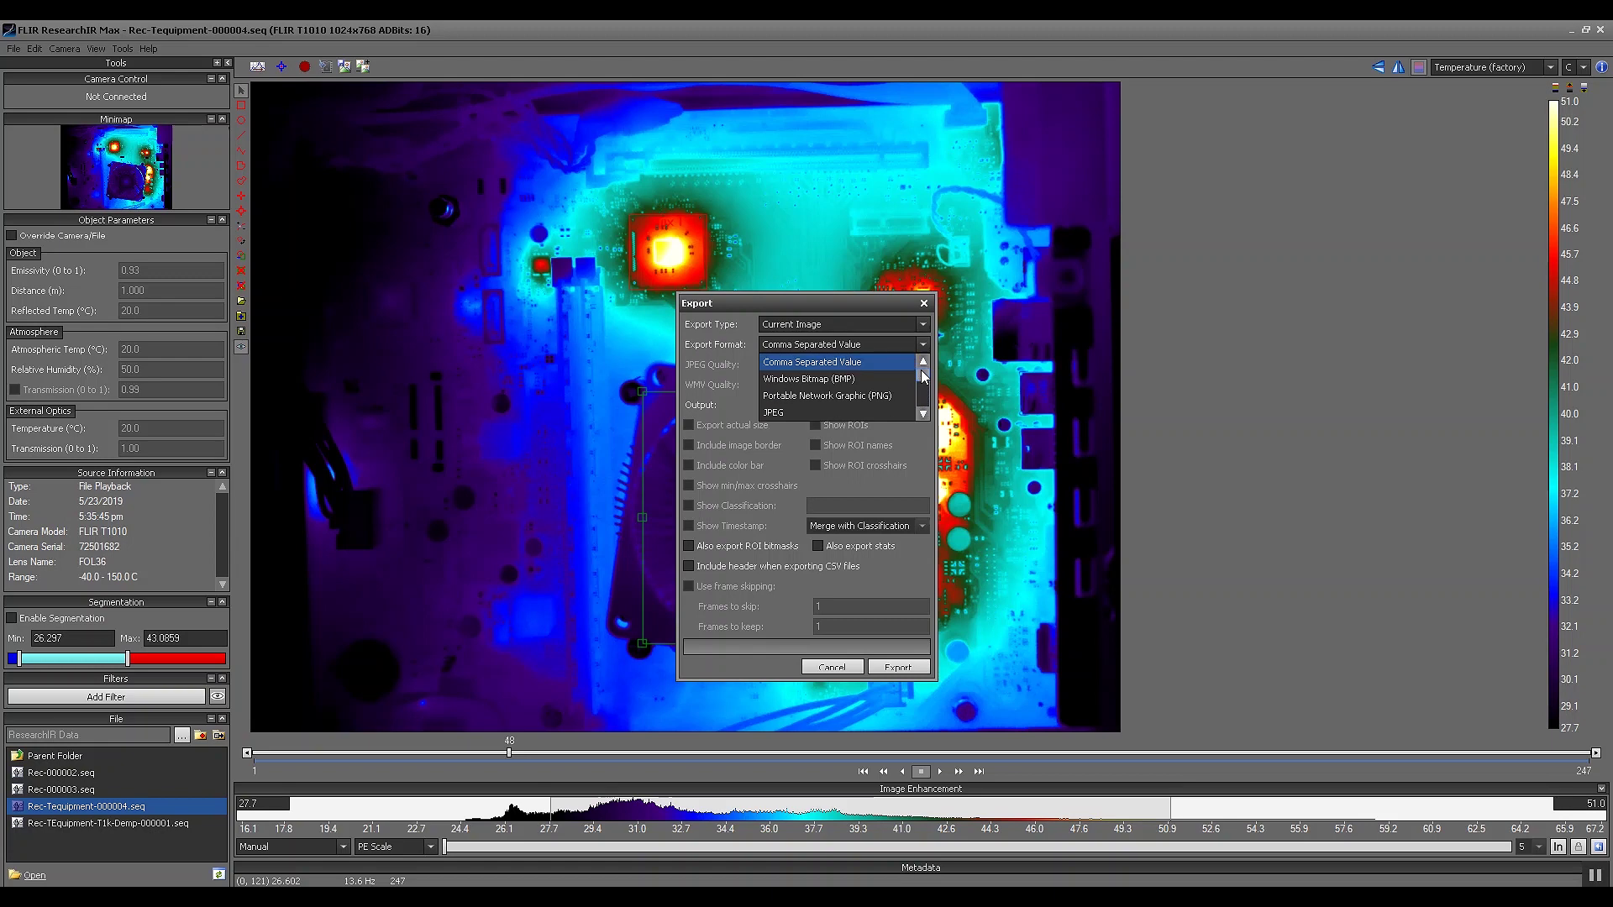
click(923, 413)
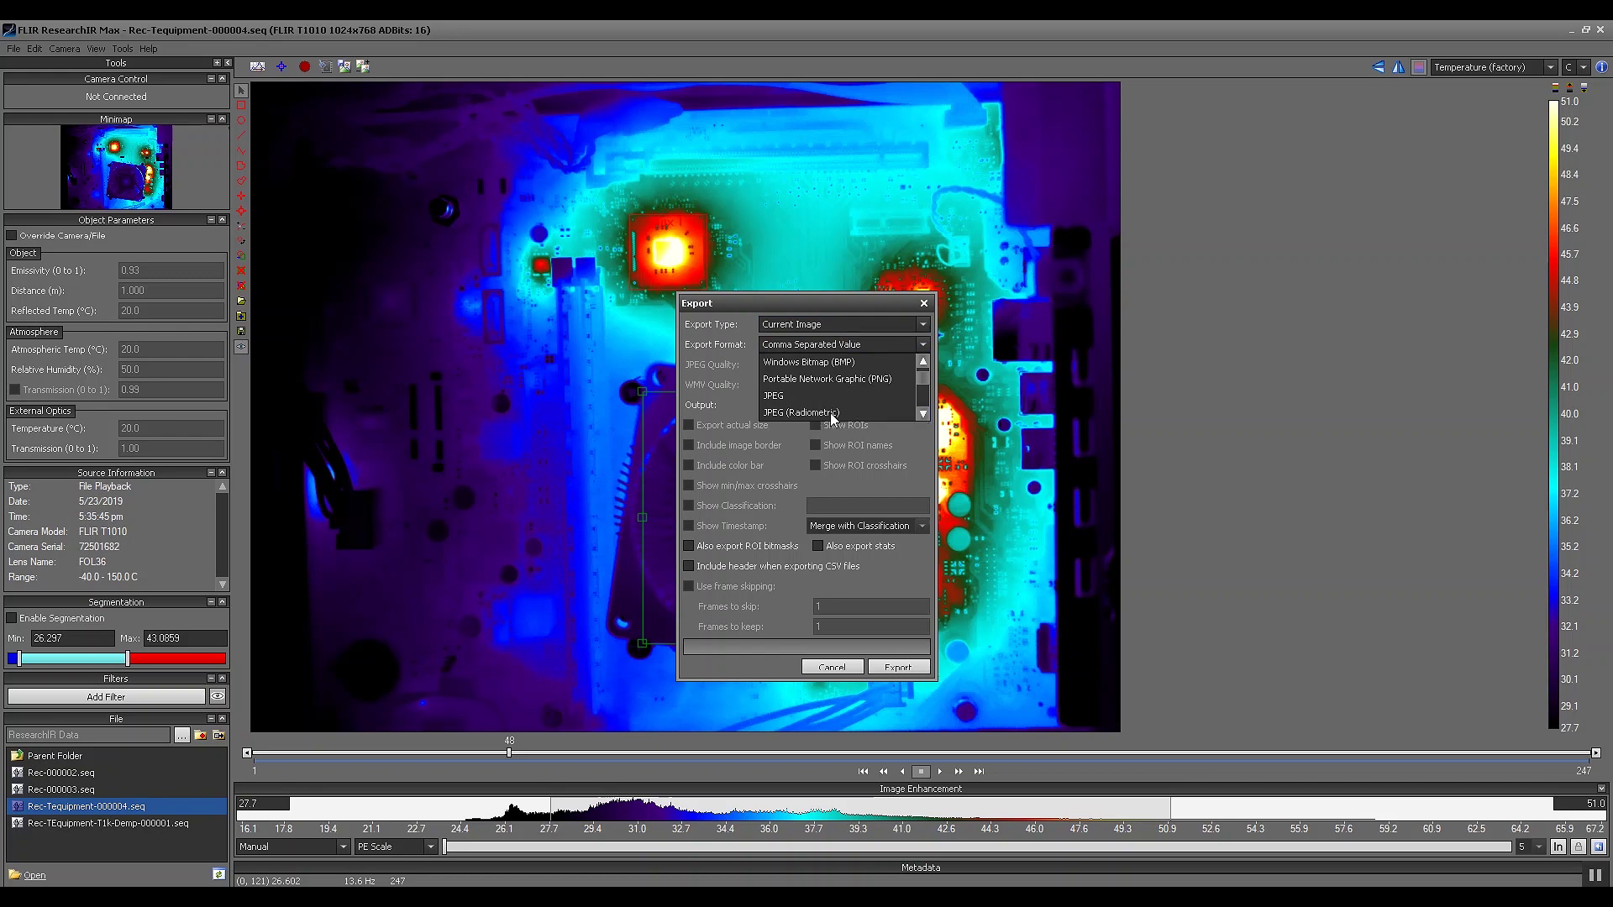
click(922, 414)
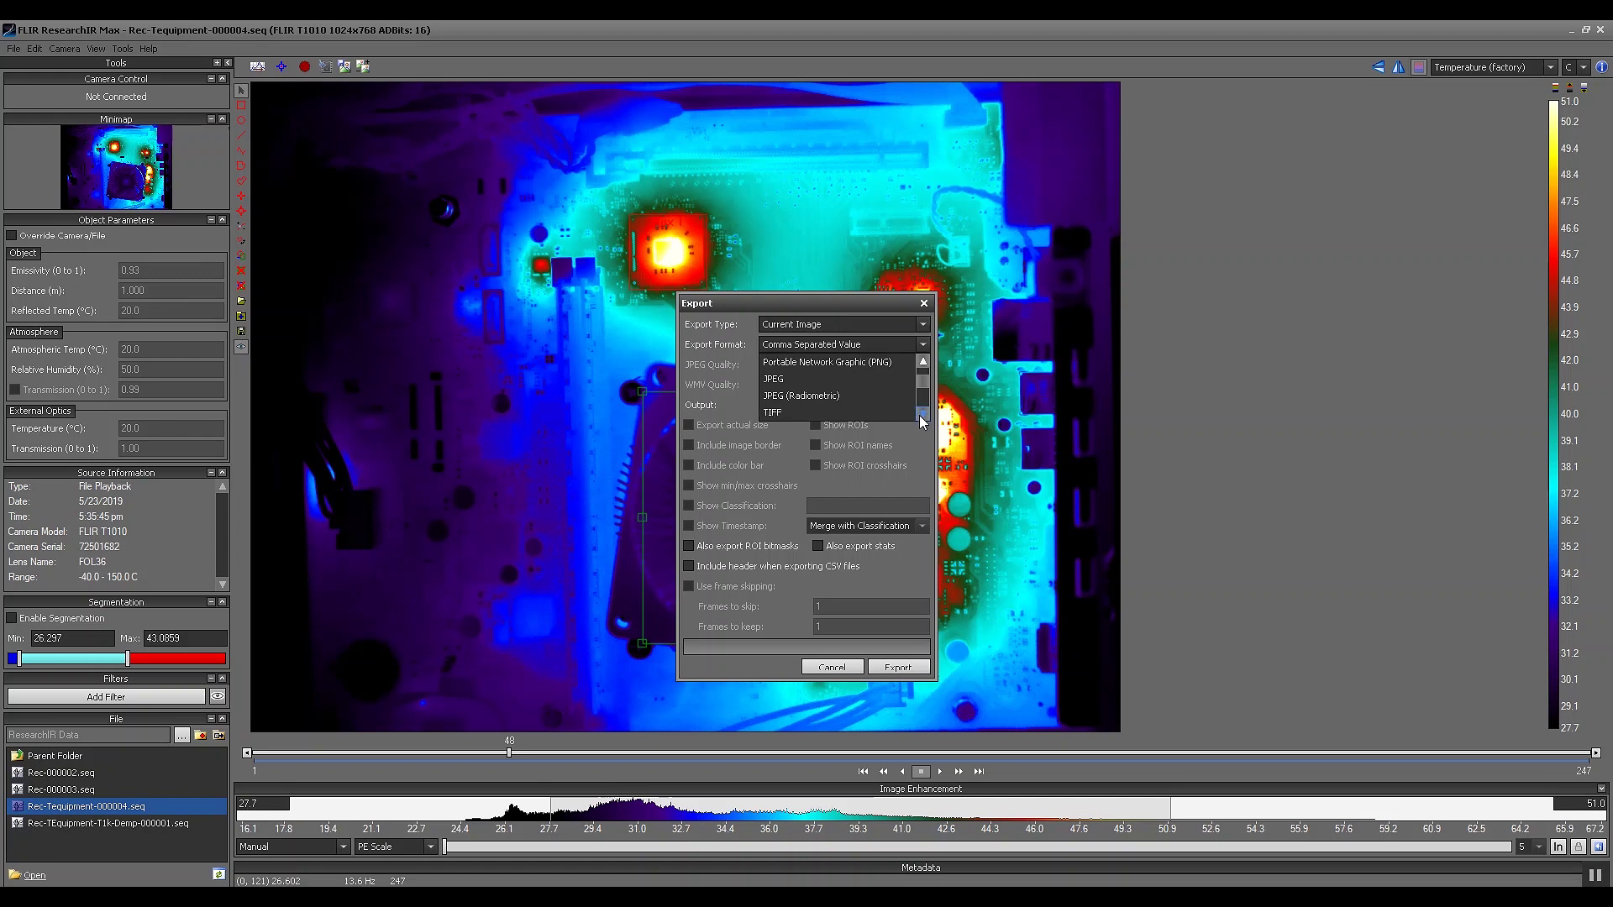
click(921, 414)
click(922, 414)
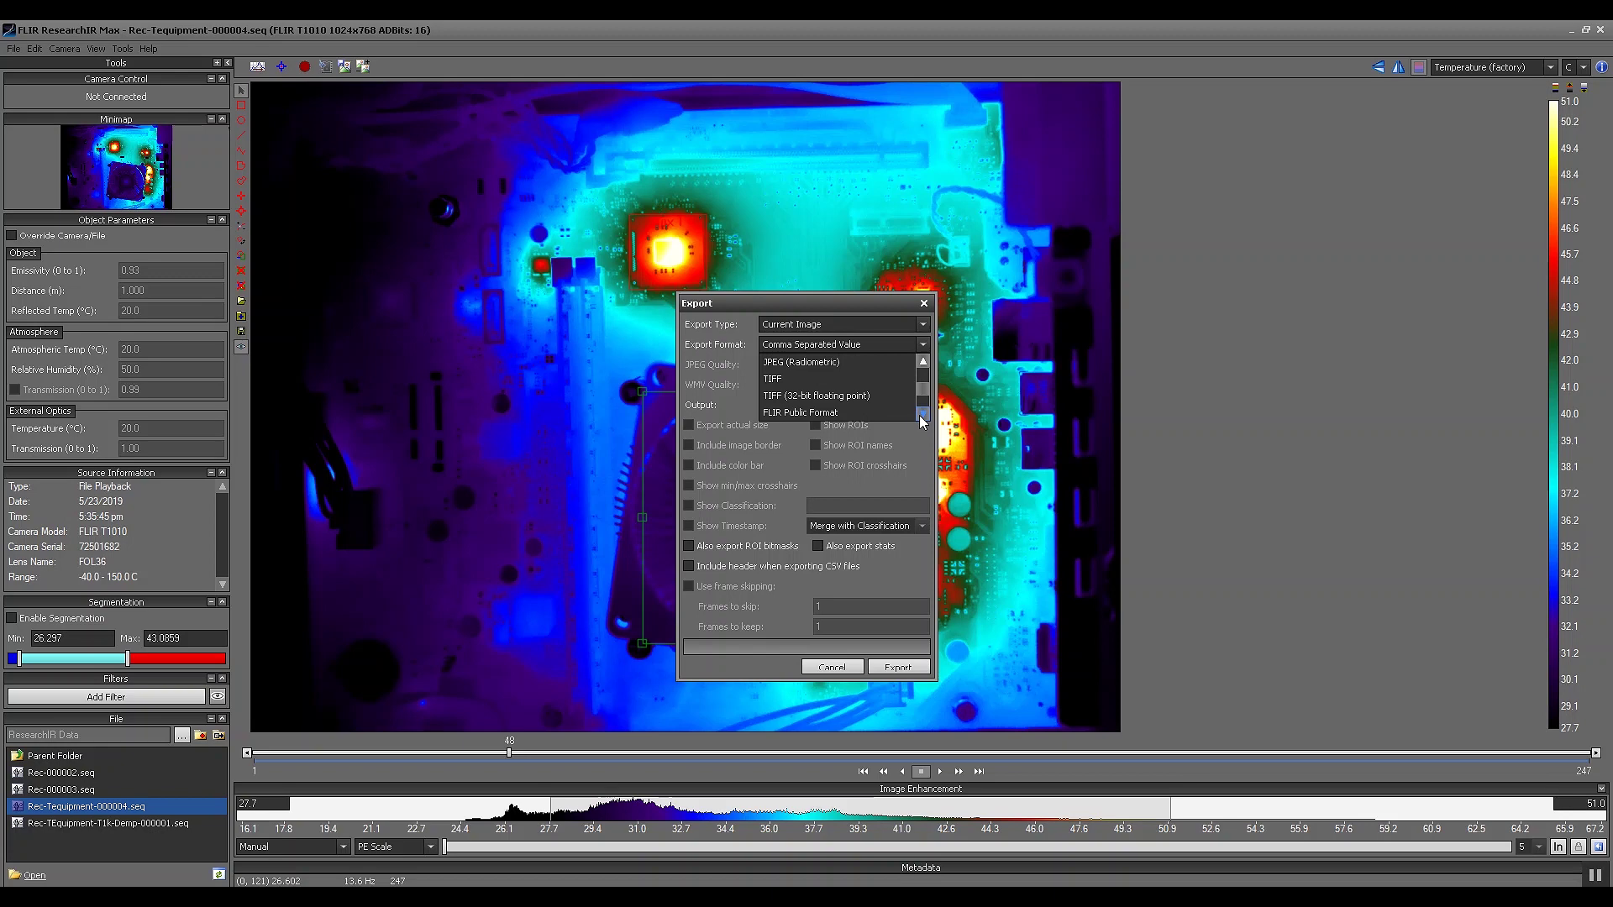
click(920, 414)
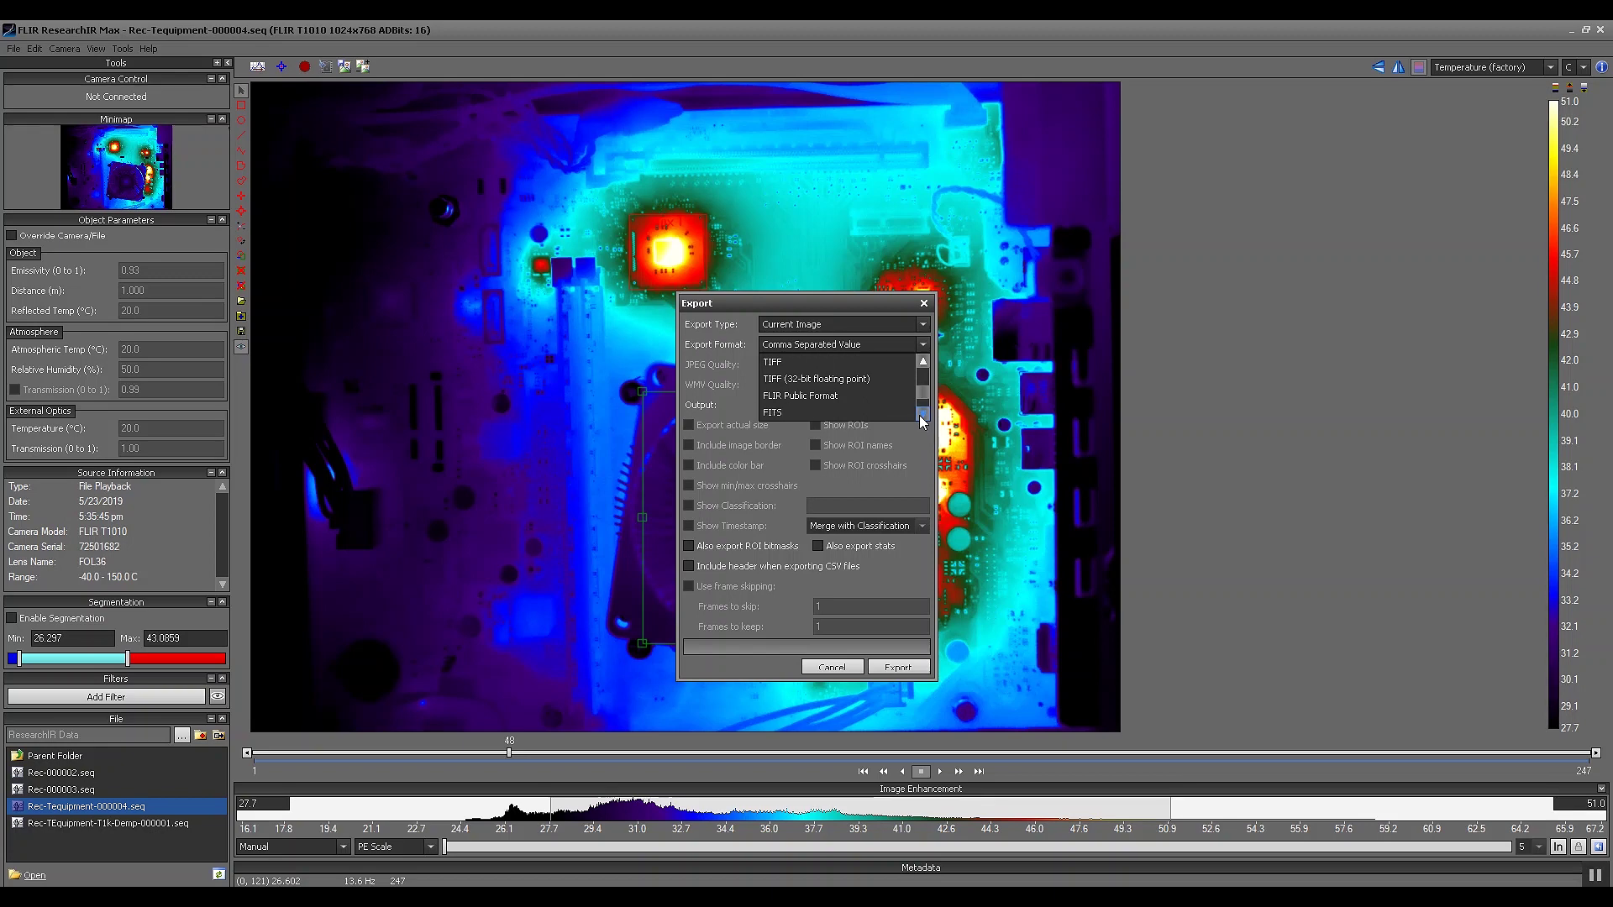
click(921, 415)
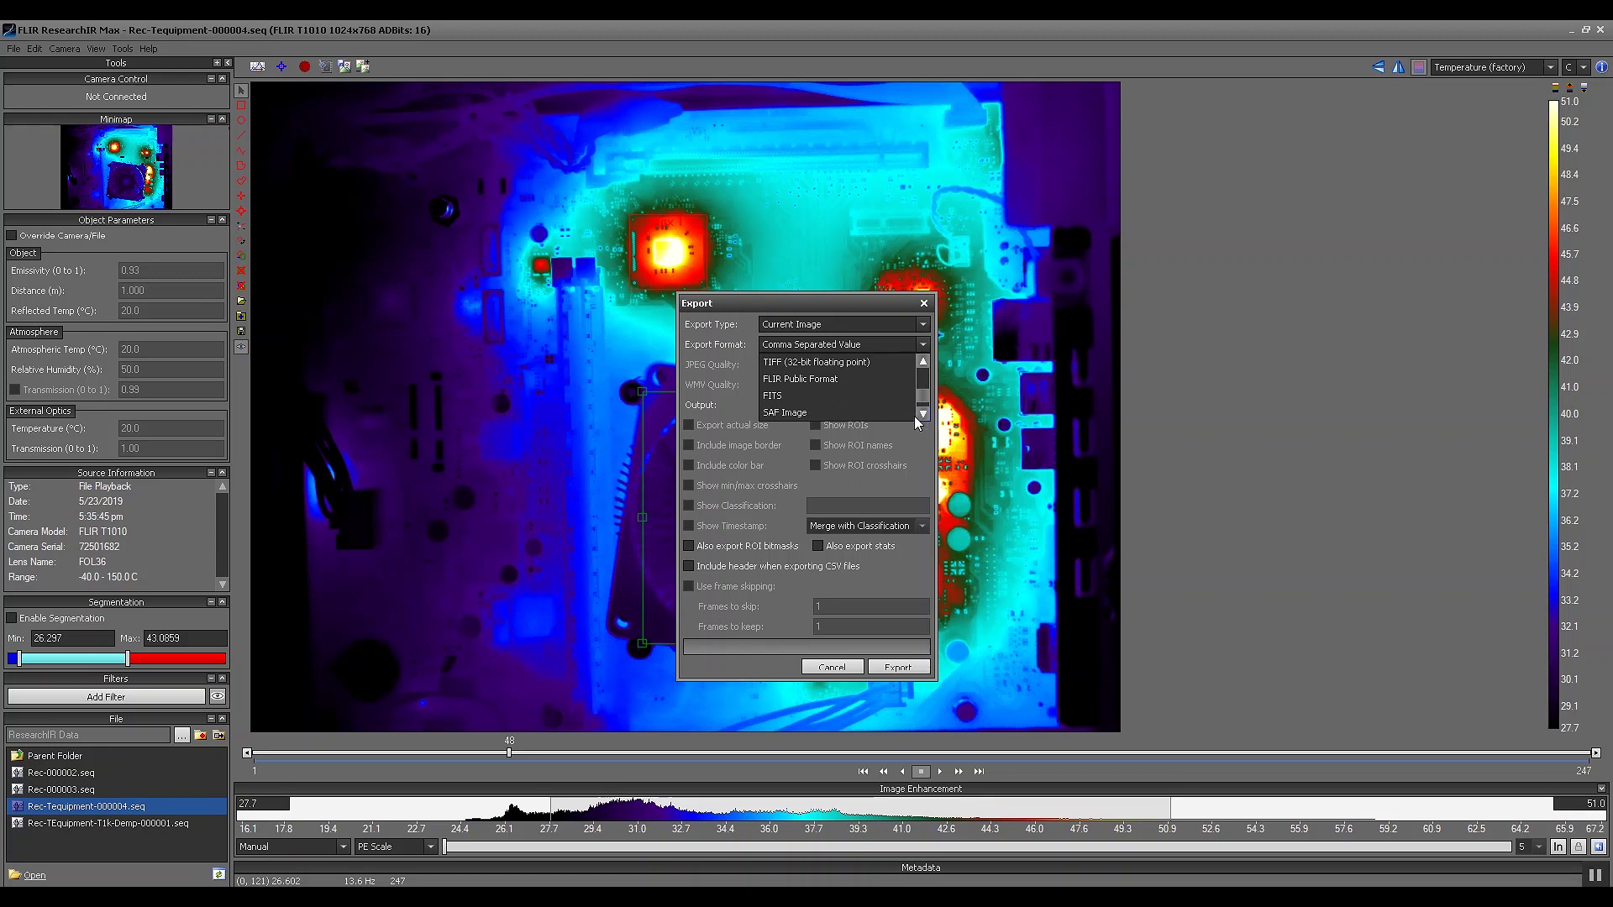
click(920, 414)
click(787, 502)
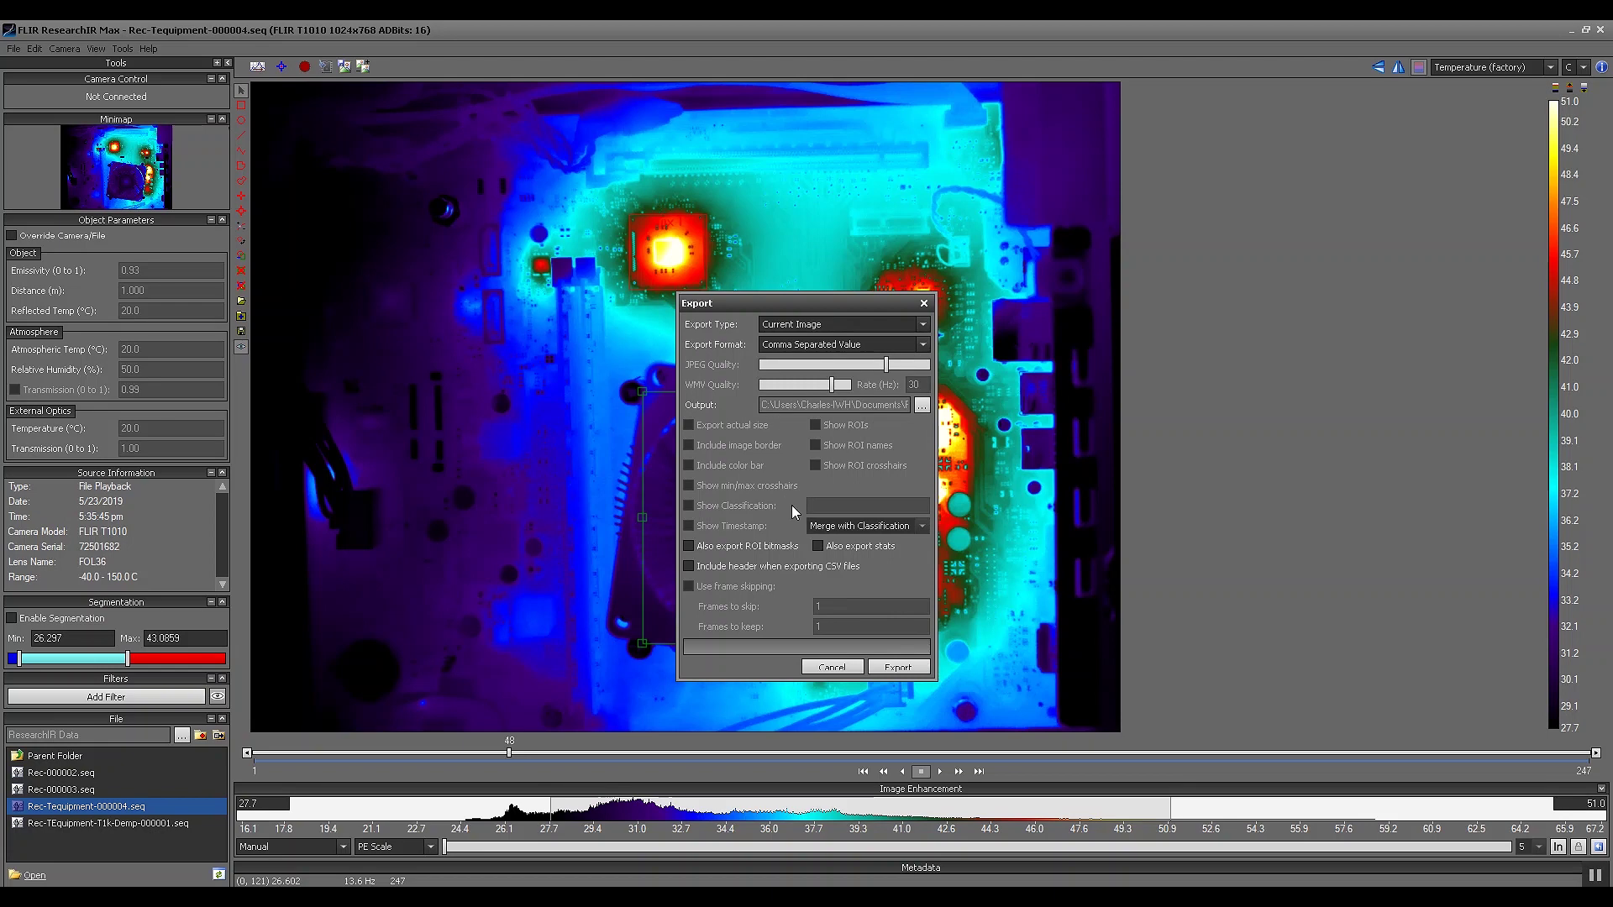
click(845, 668)
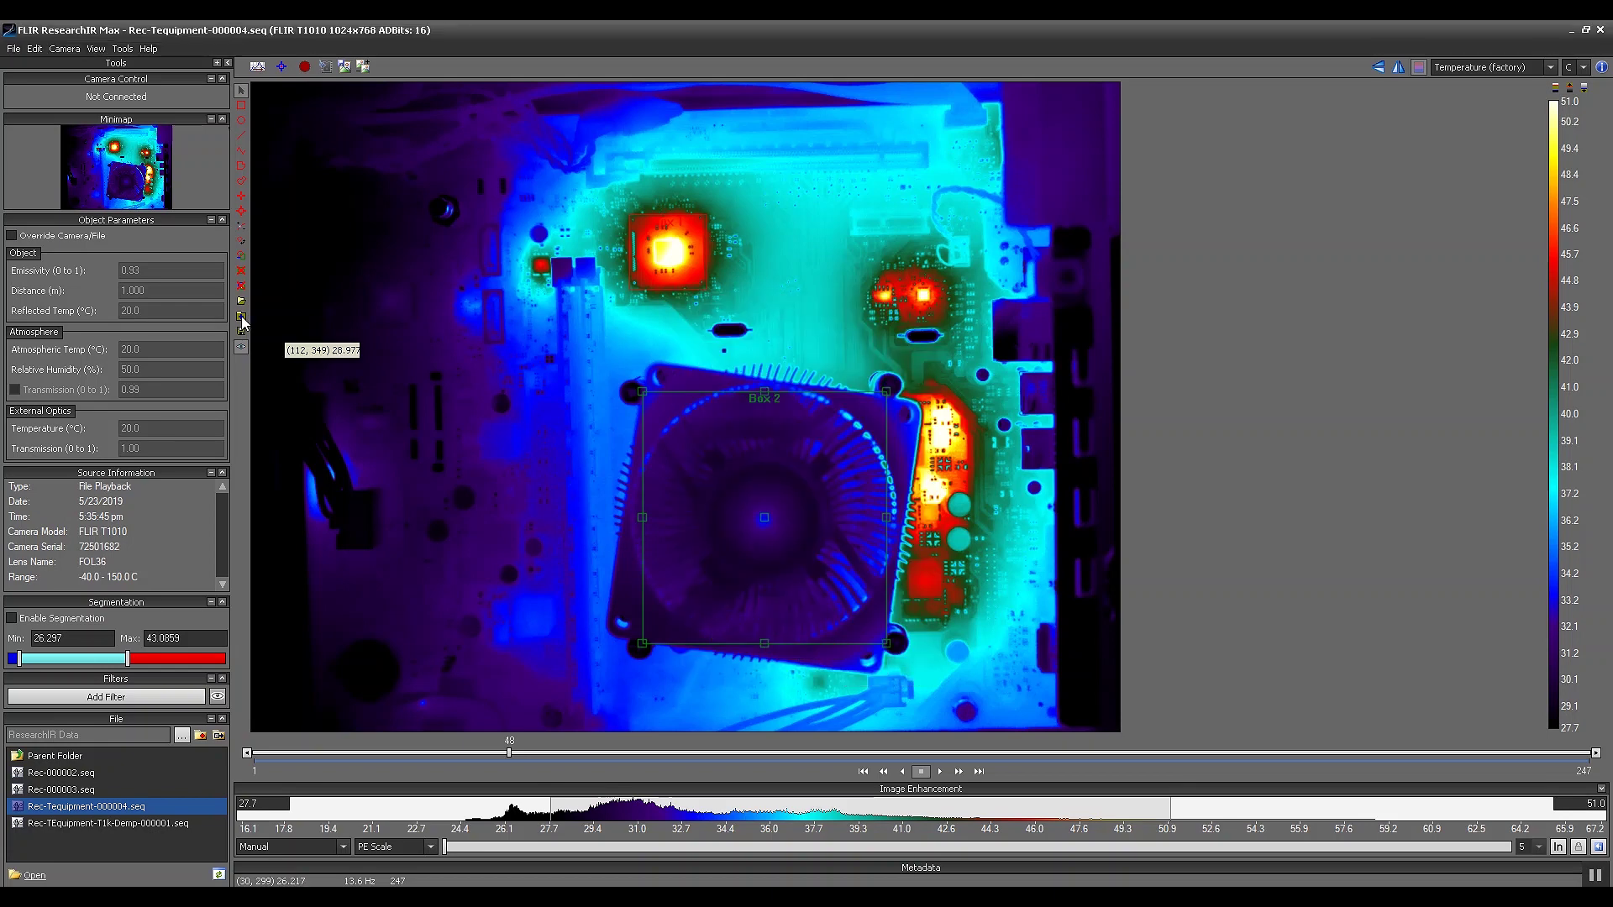
Reopen File > Export and change the Export Type to Movie, then to Multiple Images
click(14, 48)
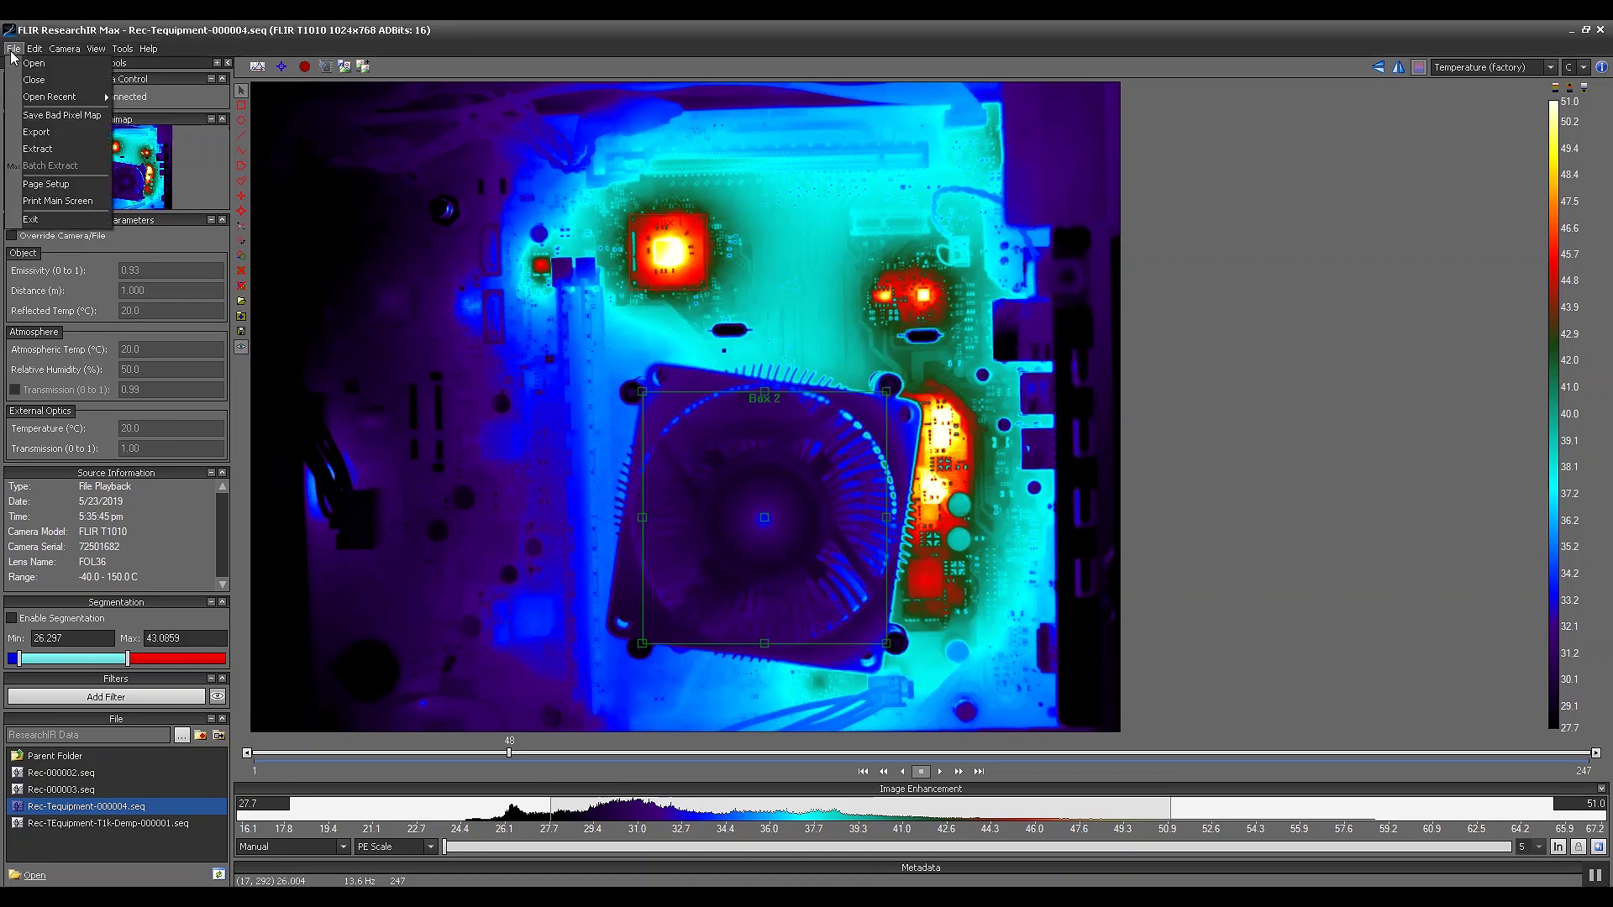
click(38, 143)
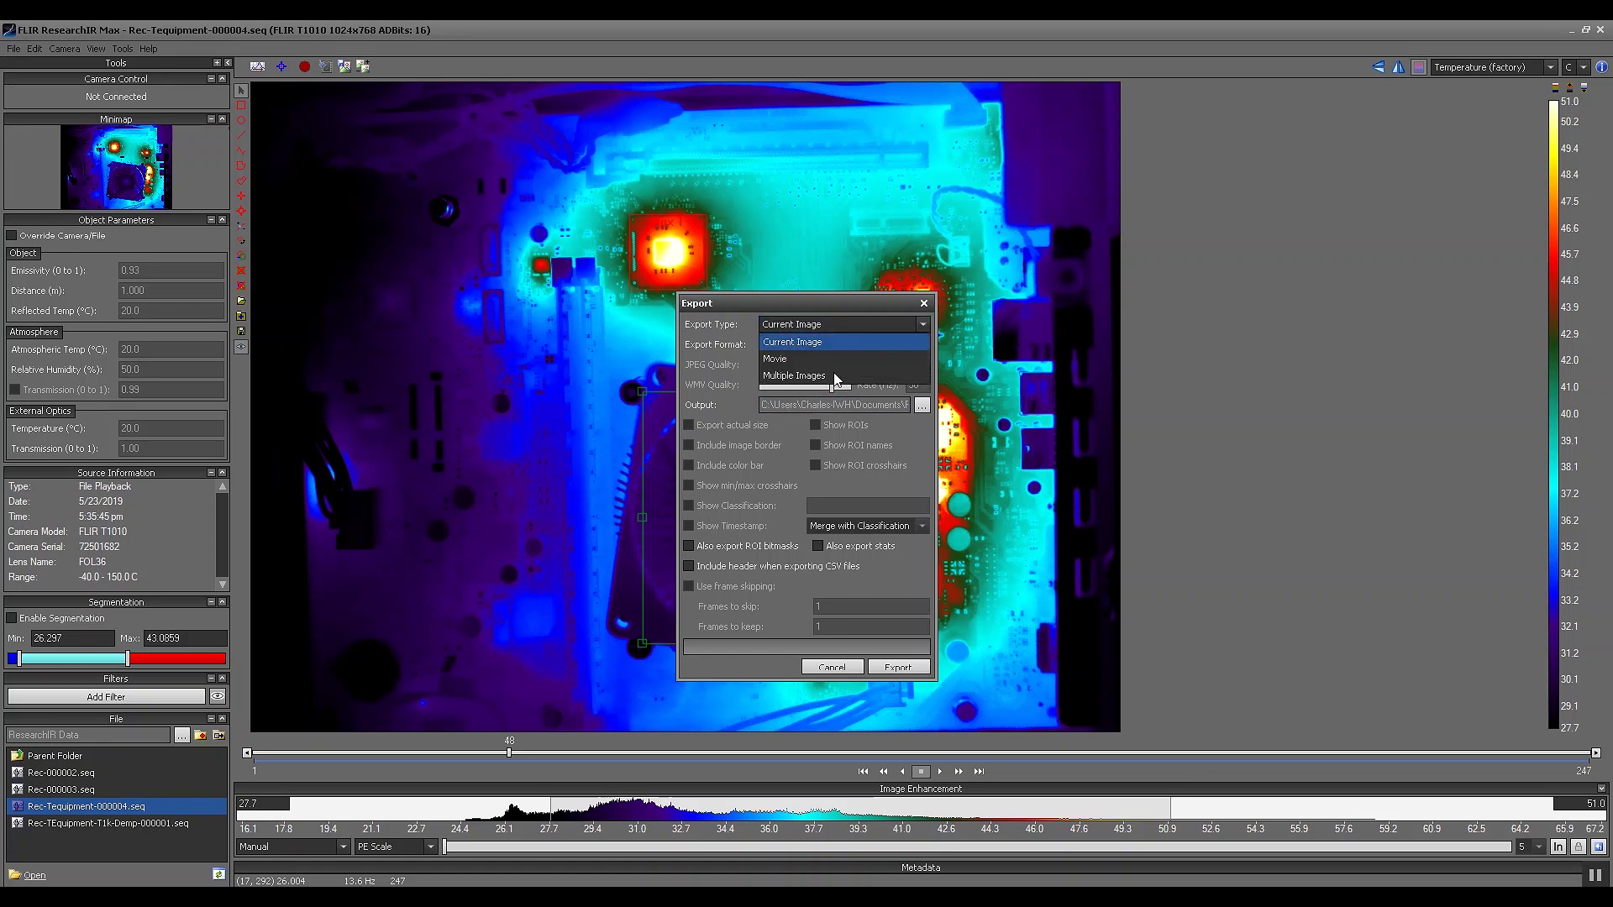
click(777, 361)
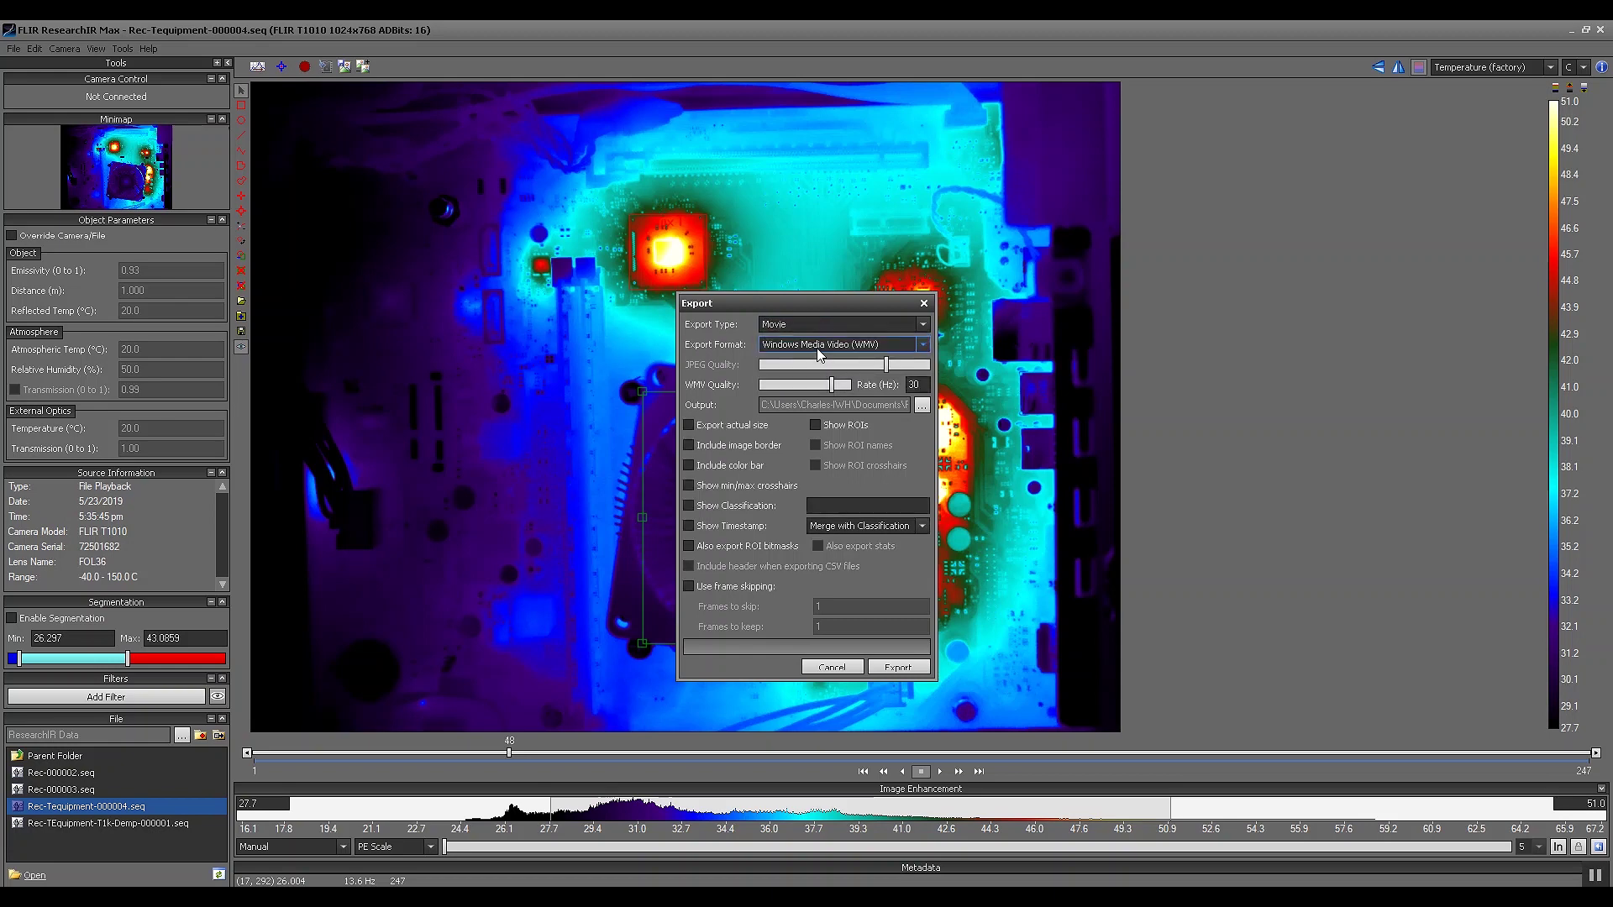
click(818, 323)
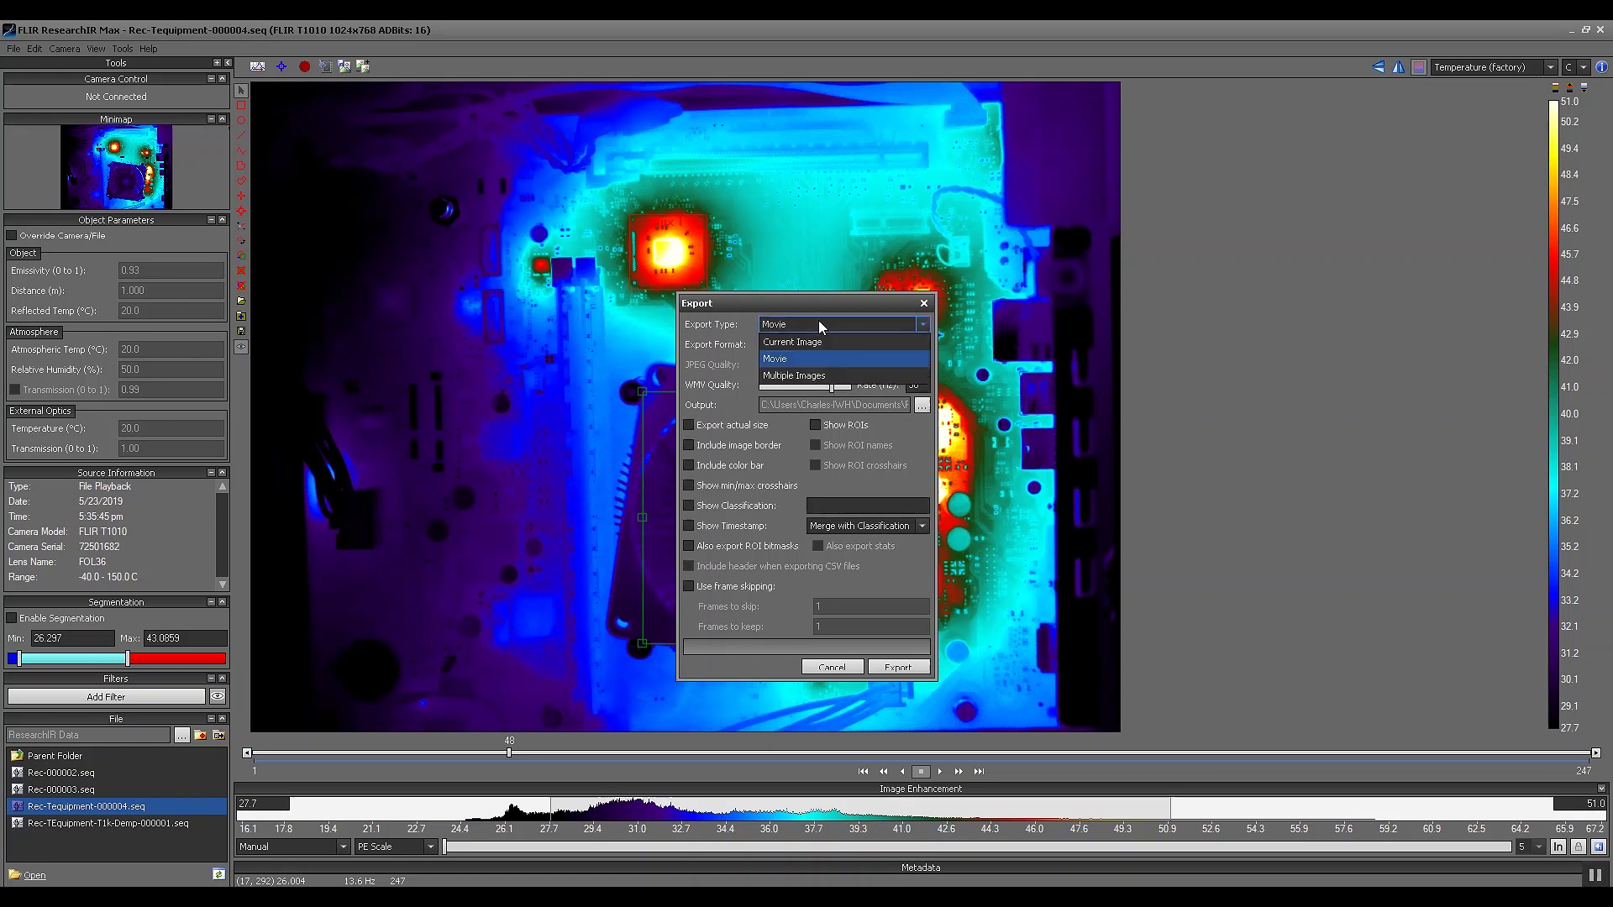
click(840, 375)
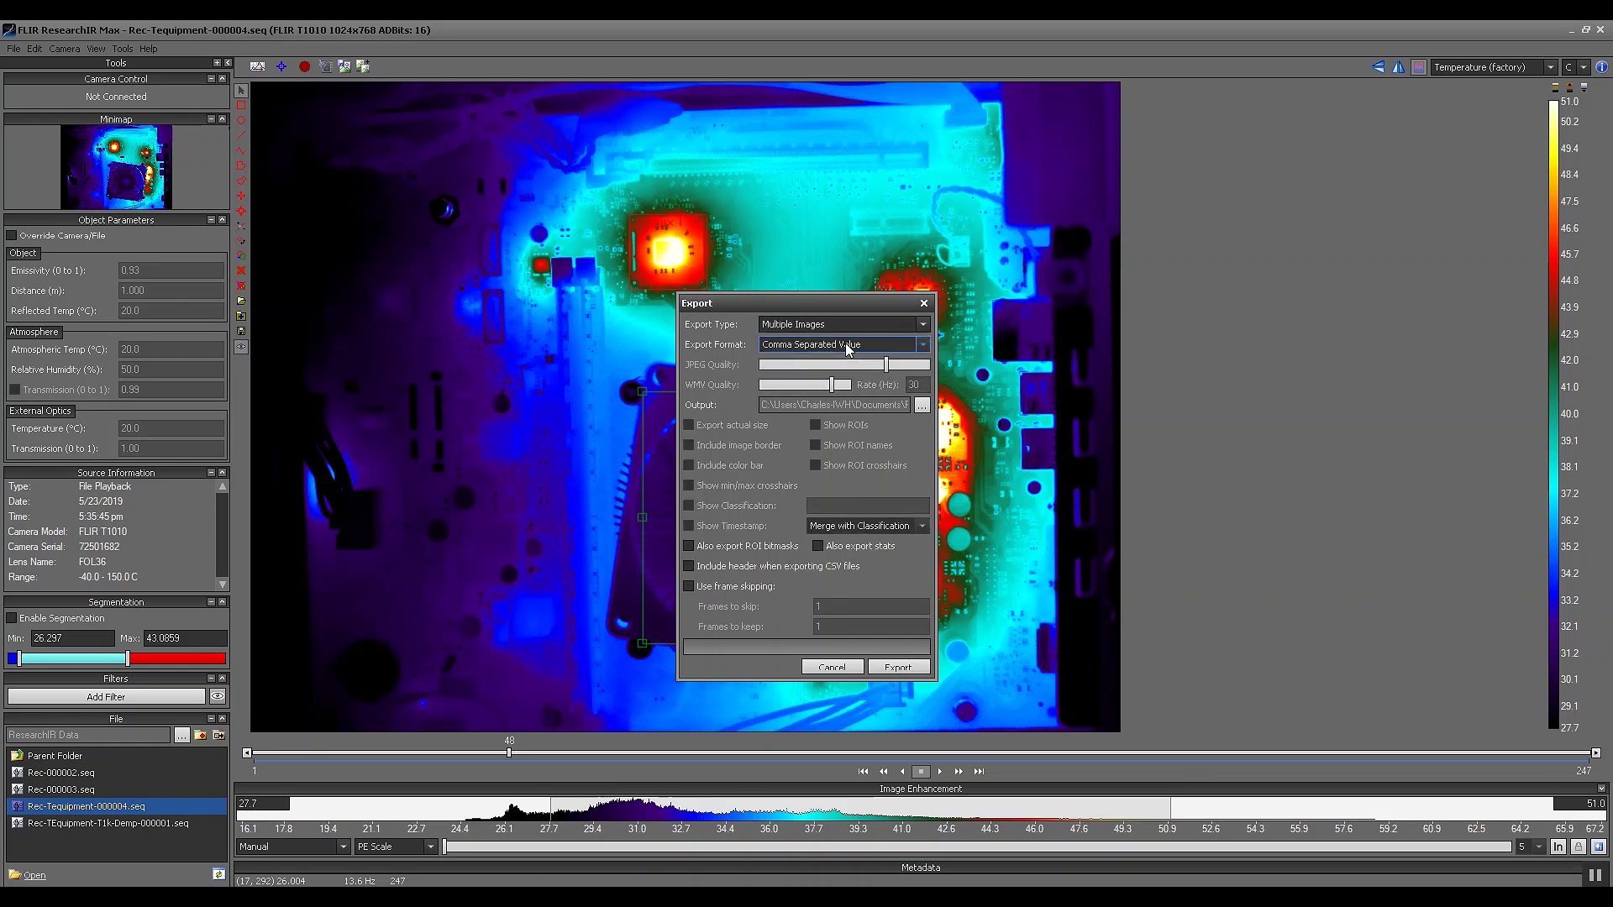
Scroll through the Multiple Images export formats, then cancel without exporting
click(848, 349)
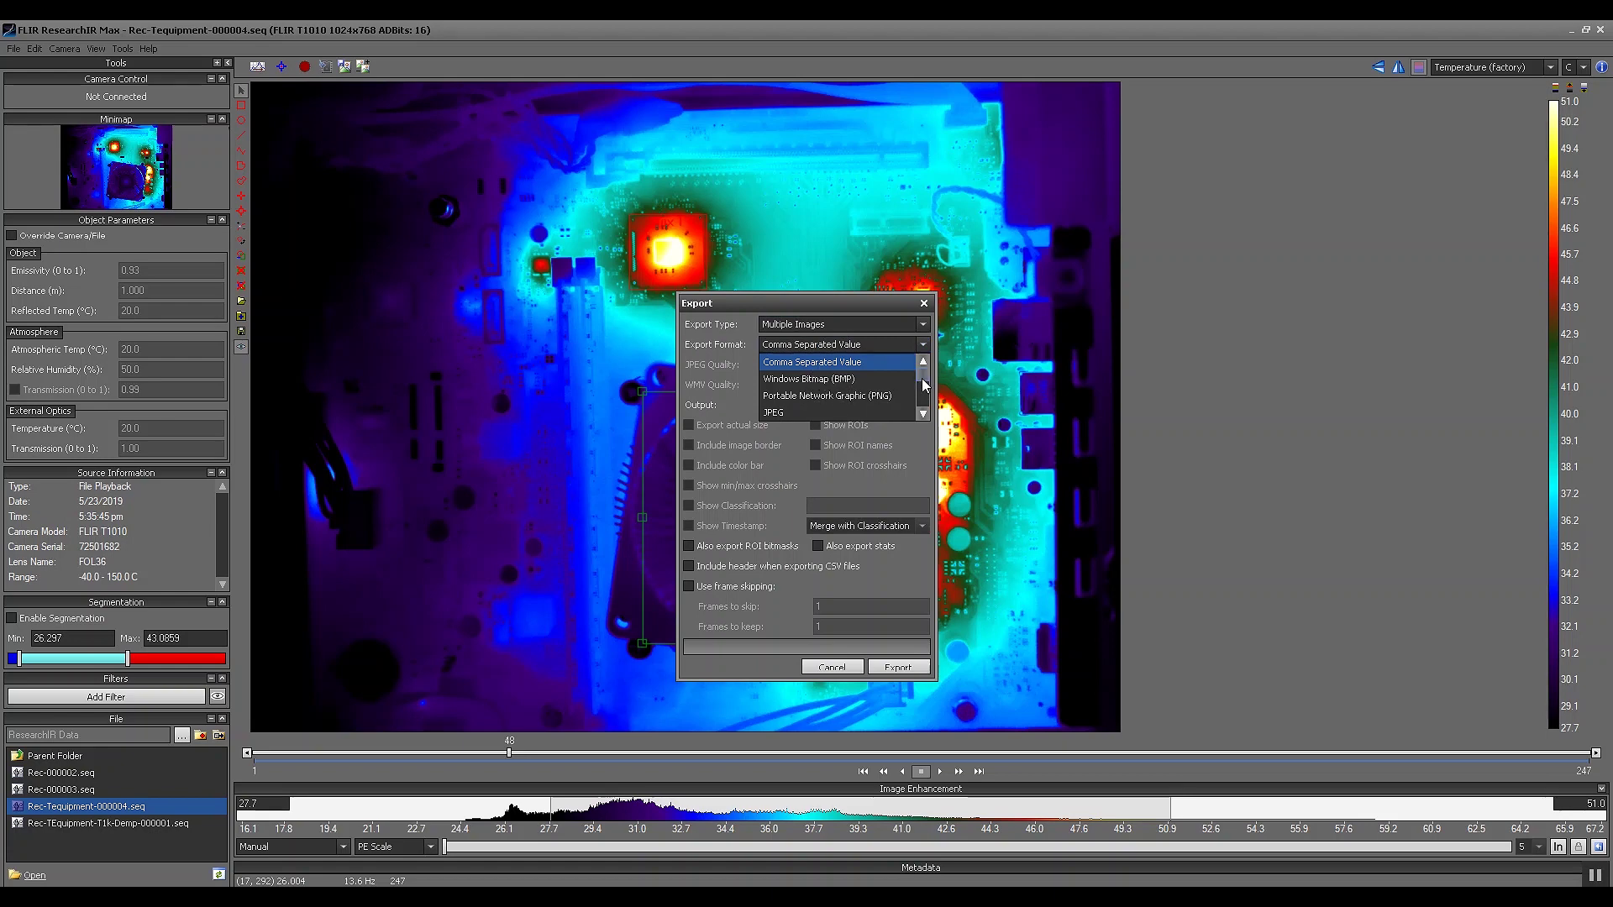
click(922, 413)
click(923, 413)
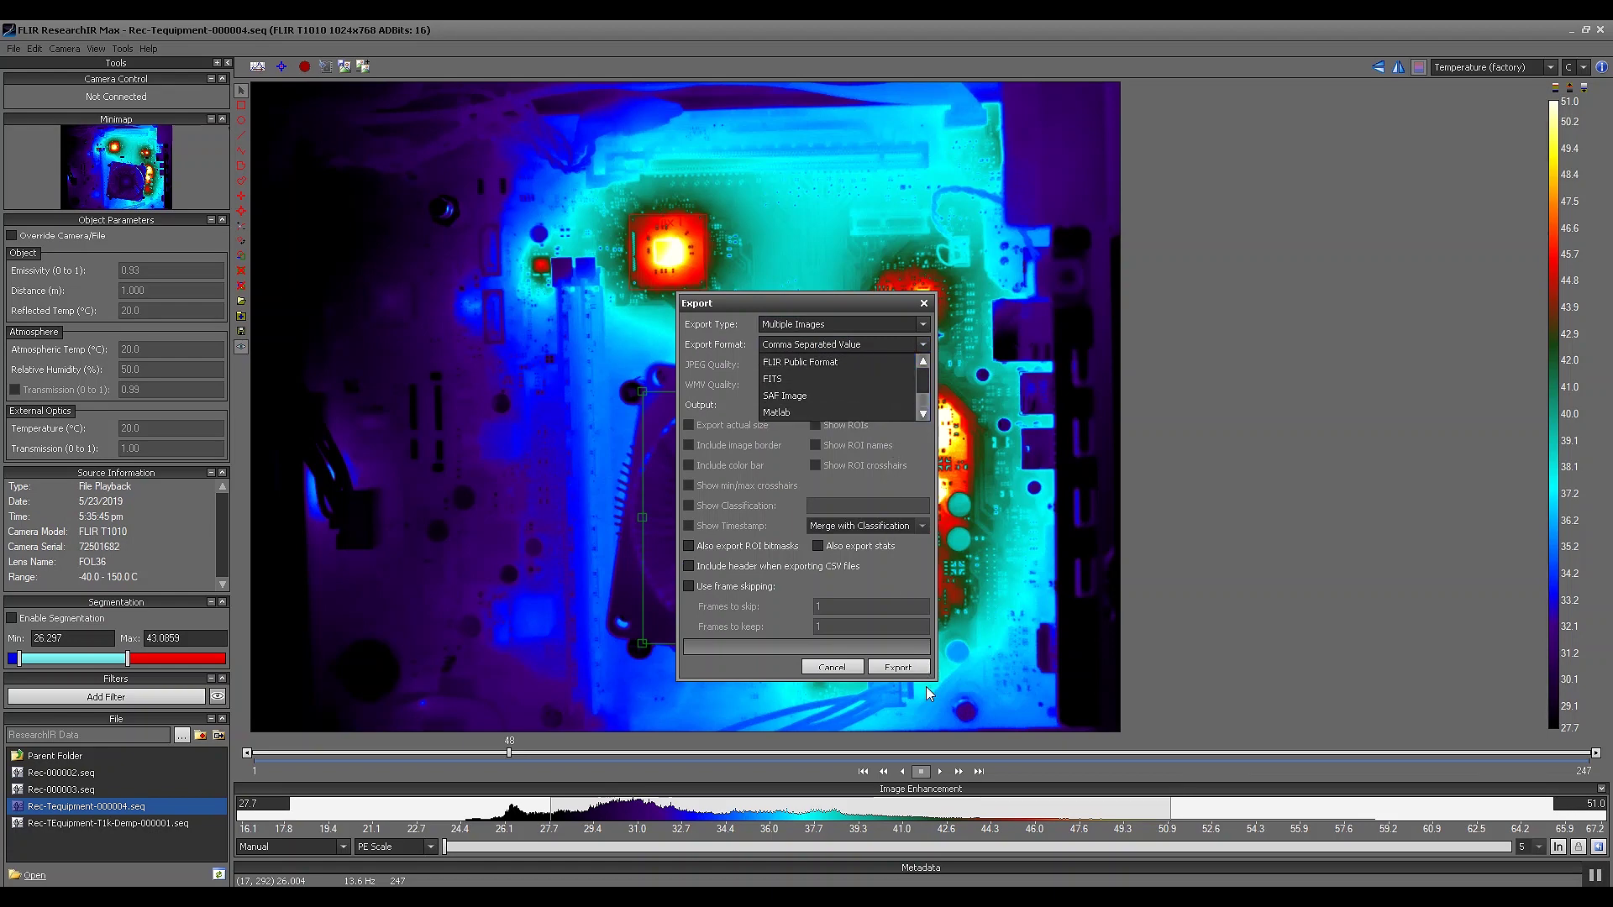
click(832, 667)
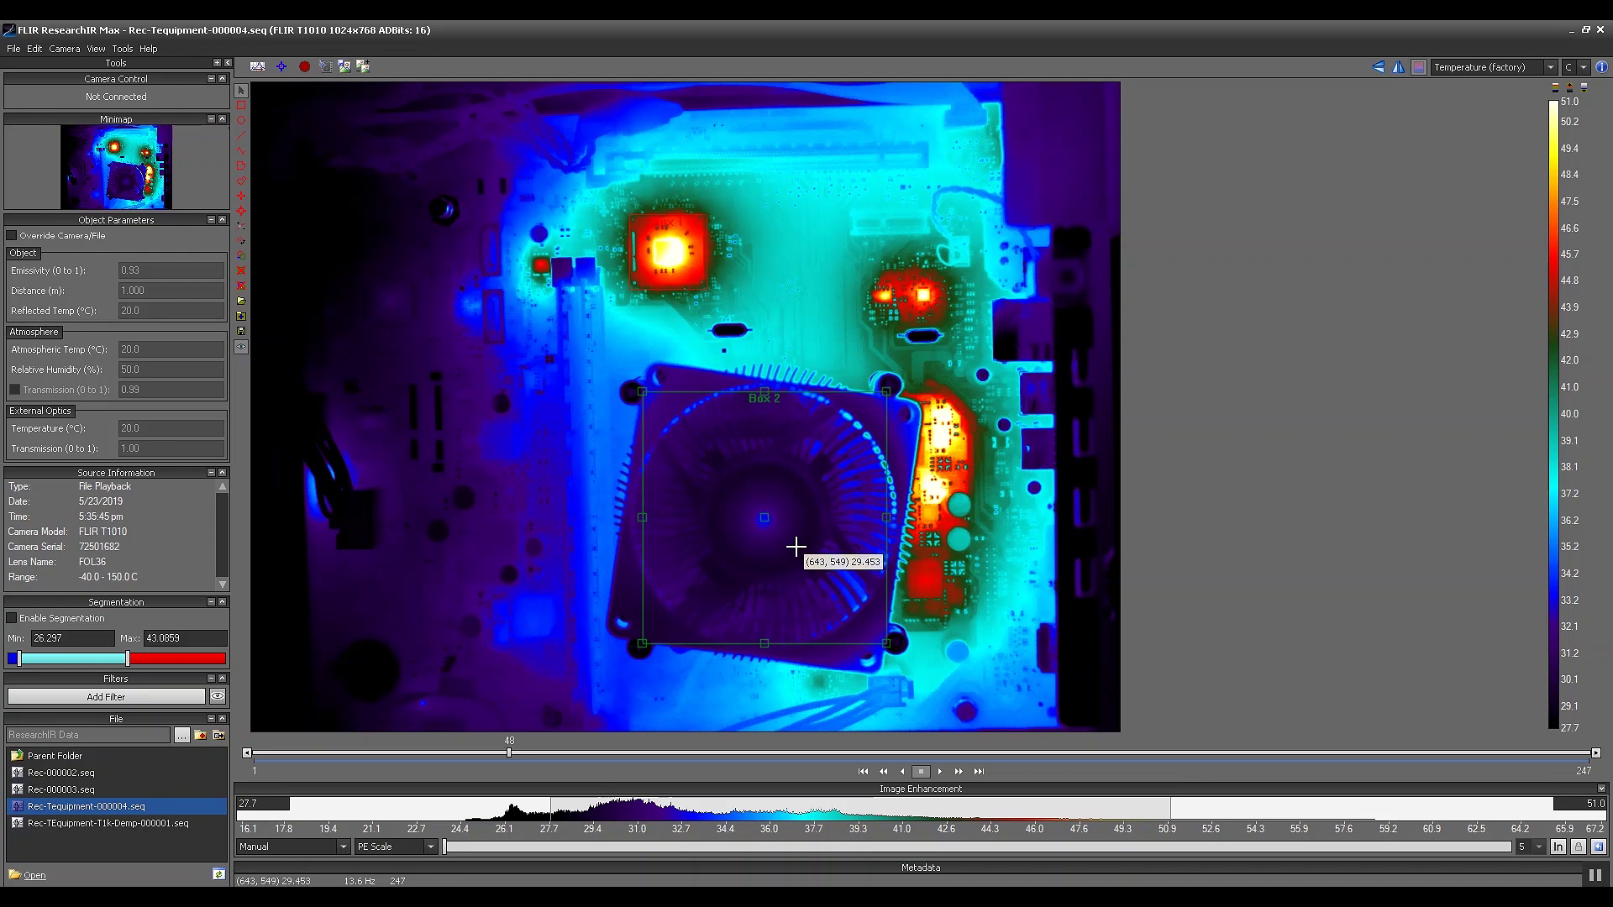